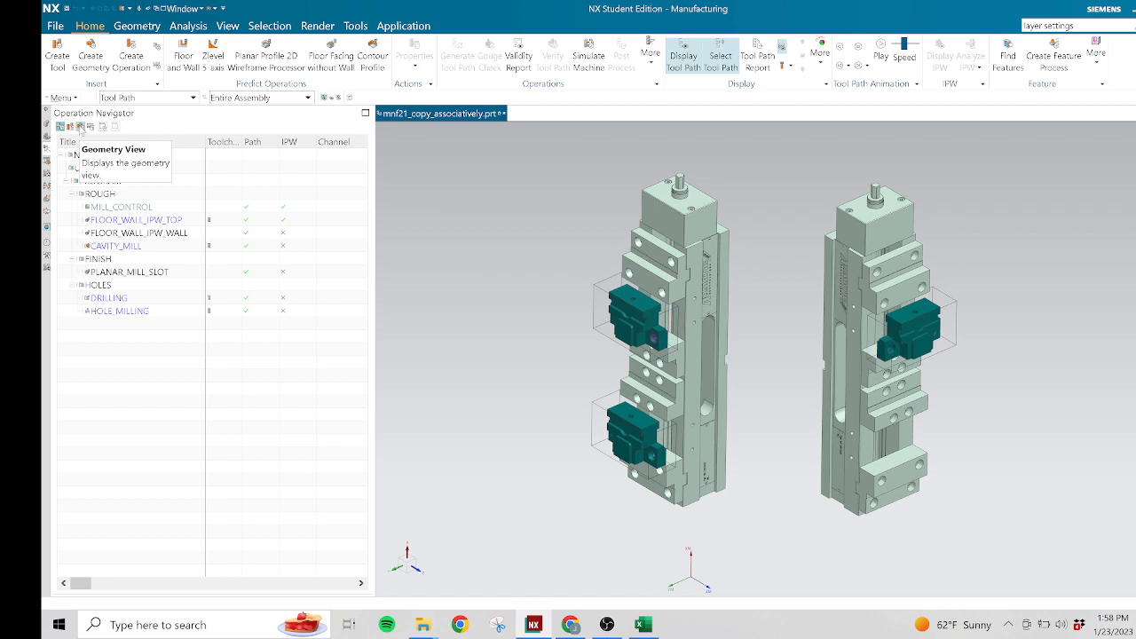
- Switch the Operation Navigator to Geometry View and highlight the parts belonging to WORKPIECE, WORKPIECE_1 and WORKPIECE_2
left_click(80, 128)
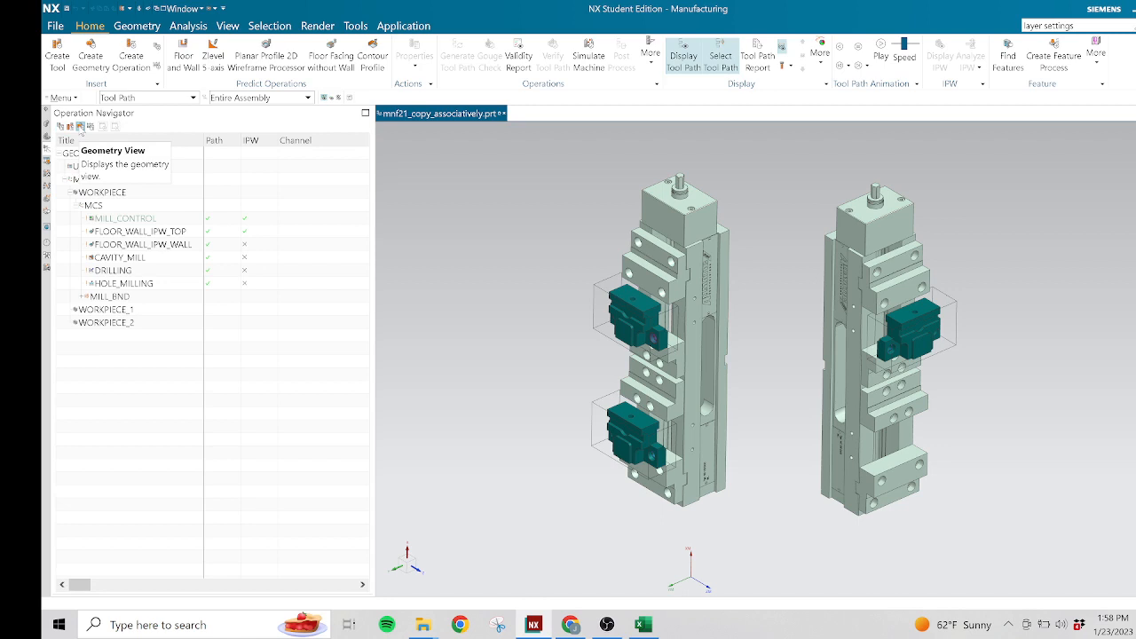
left_click(107, 193)
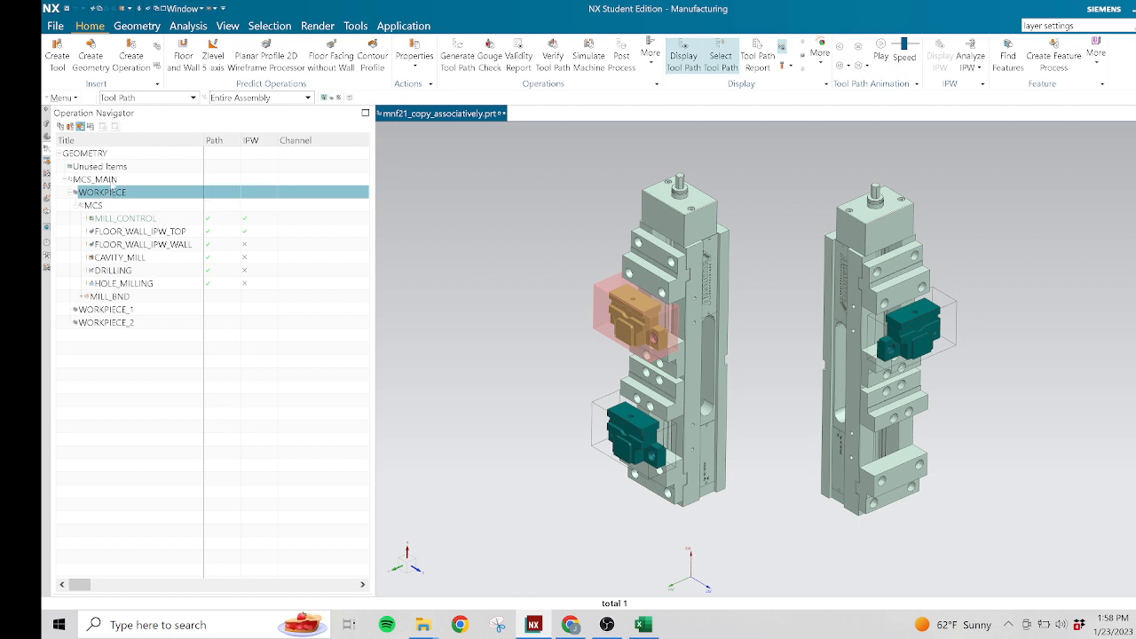
left_click(109, 181)
left_click(111, 193)
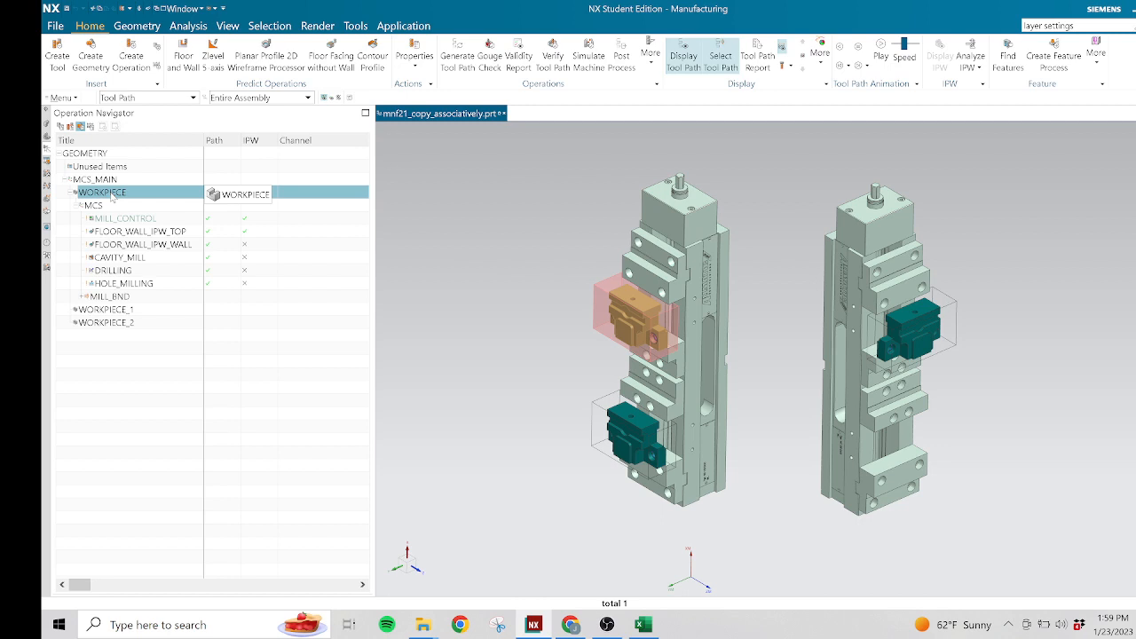
left_click(130, 310)
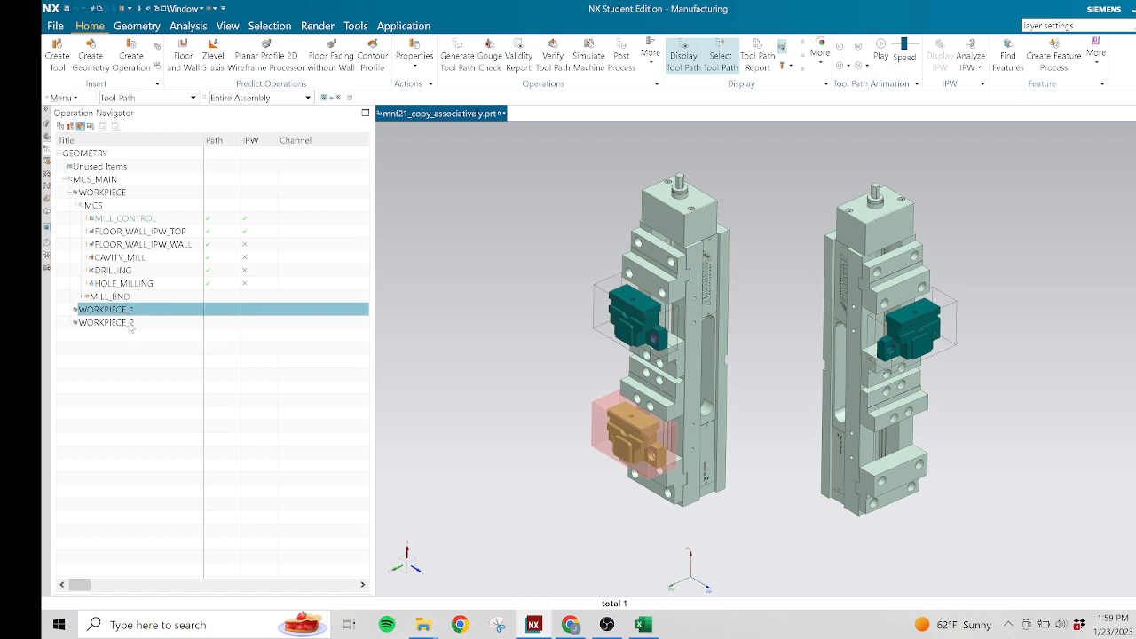
left_click(130, 323)
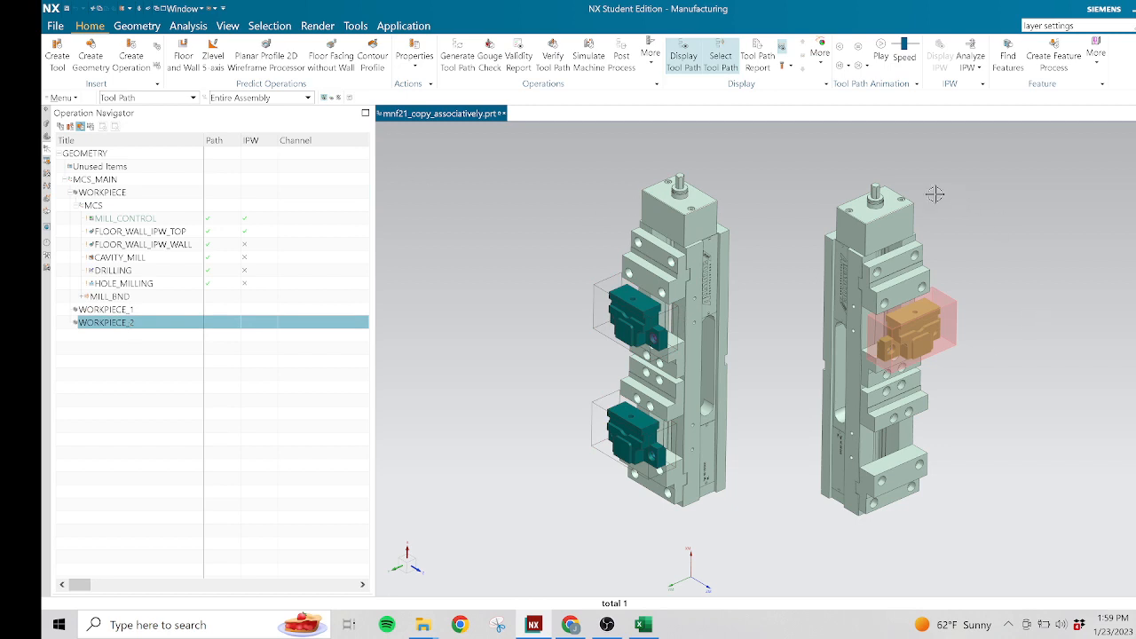
scroll(768, 395, "down", 2)
scroll(773, 365, "up", 2)
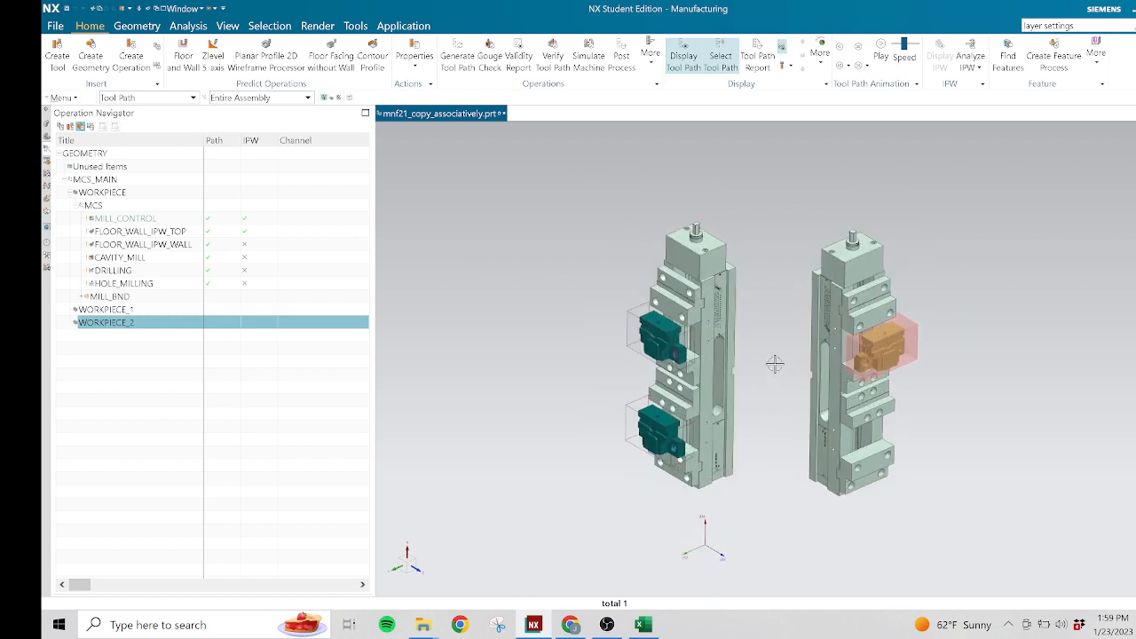
scroll(804, 294, "down", 1)
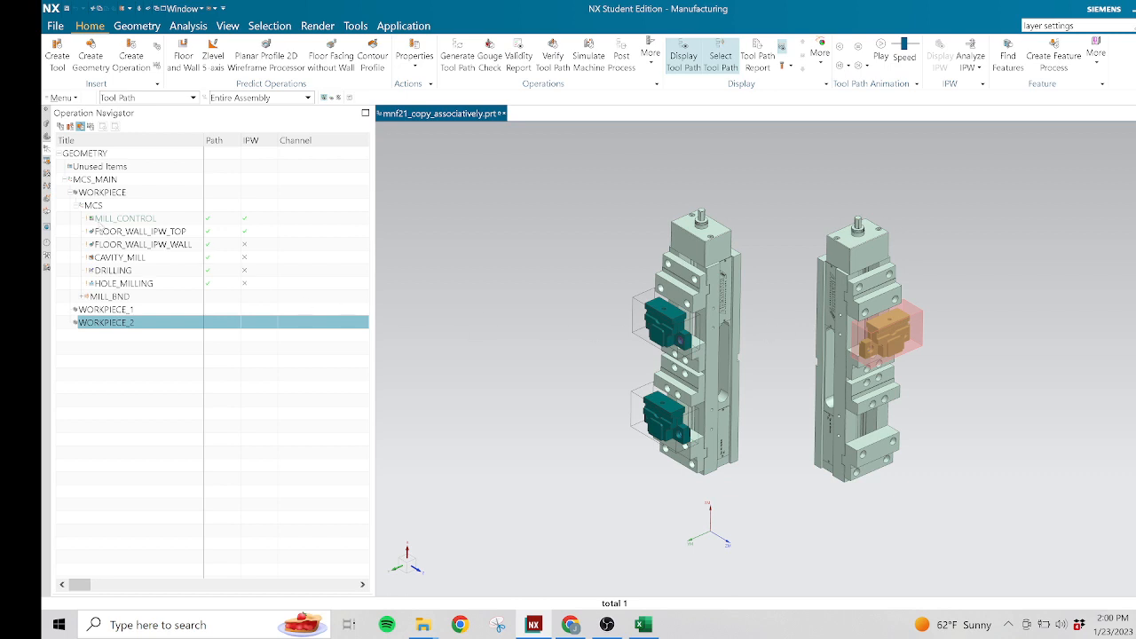
- Copy the MCS group under WORKPIECE and paste it inside WORKPIECE_1 with reference
left_click(67, 180)
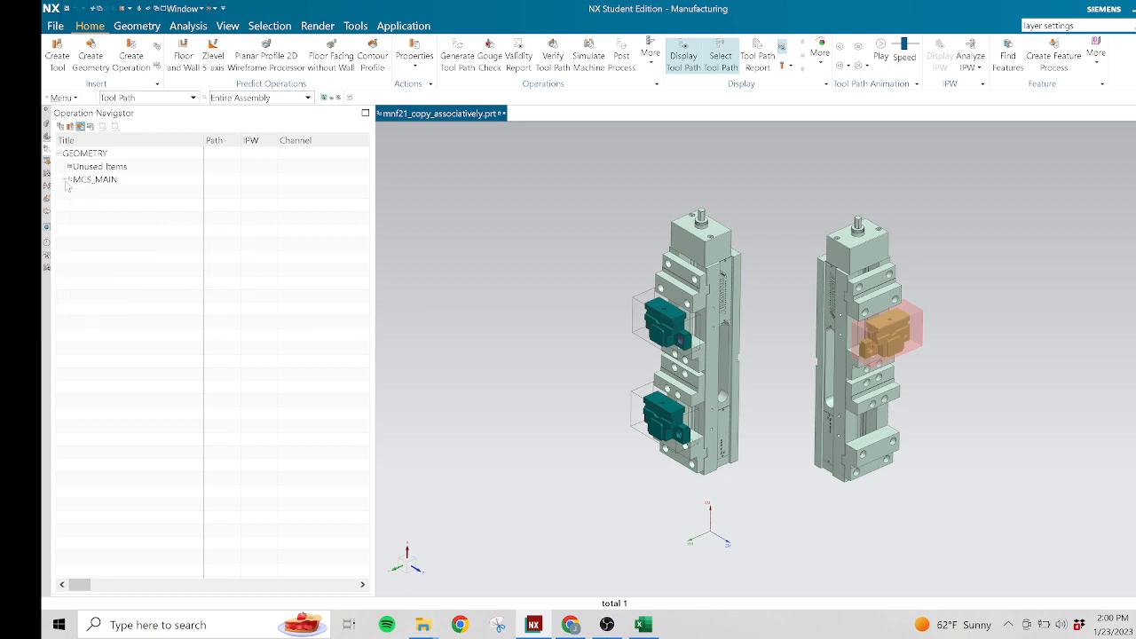
left_click(68, 181)
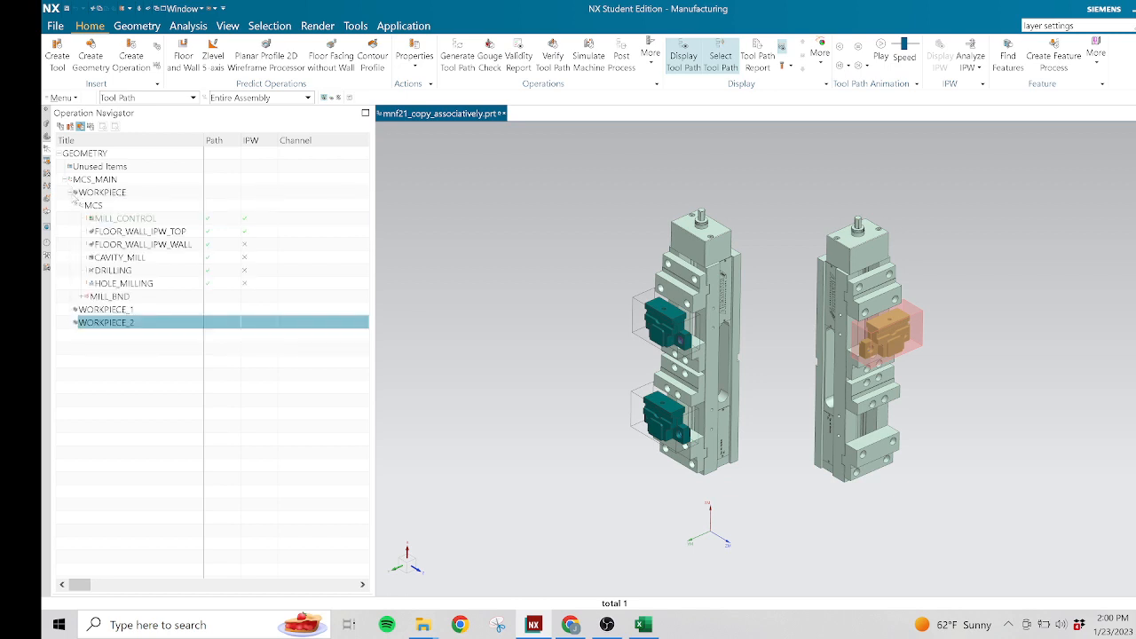
left_click(92, 210)
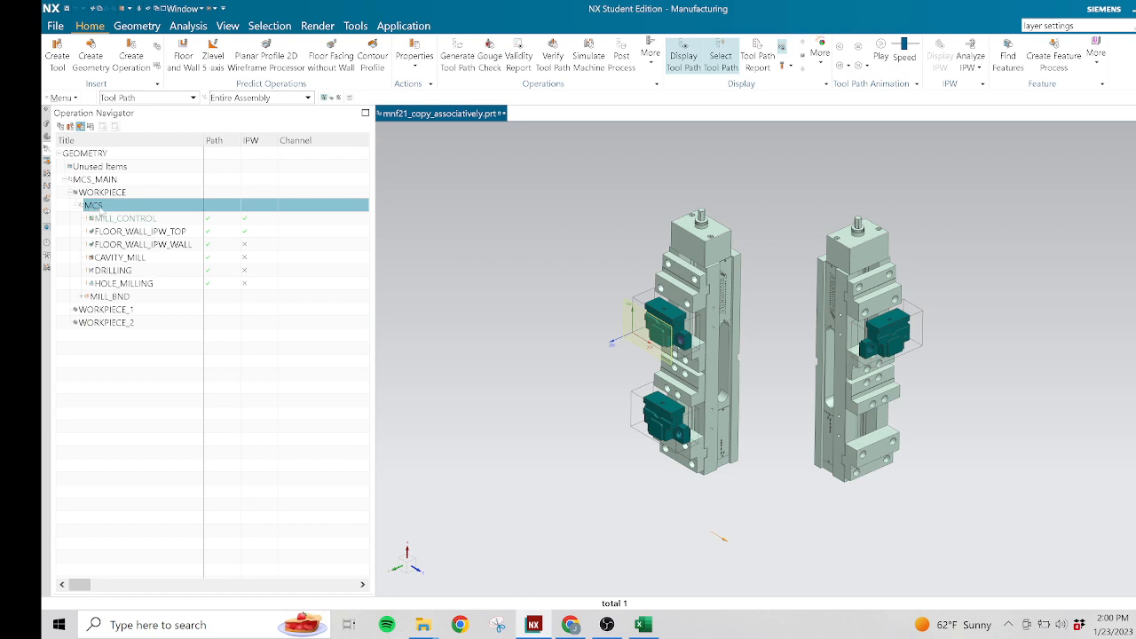
right_click(101, 210)
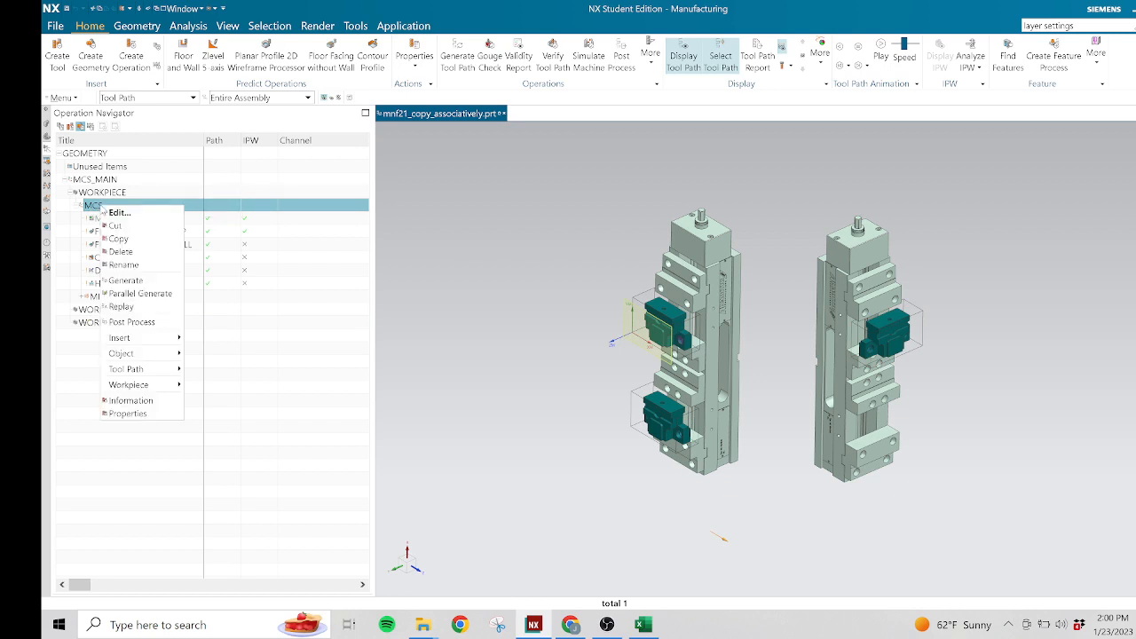
left_click(132, 241)
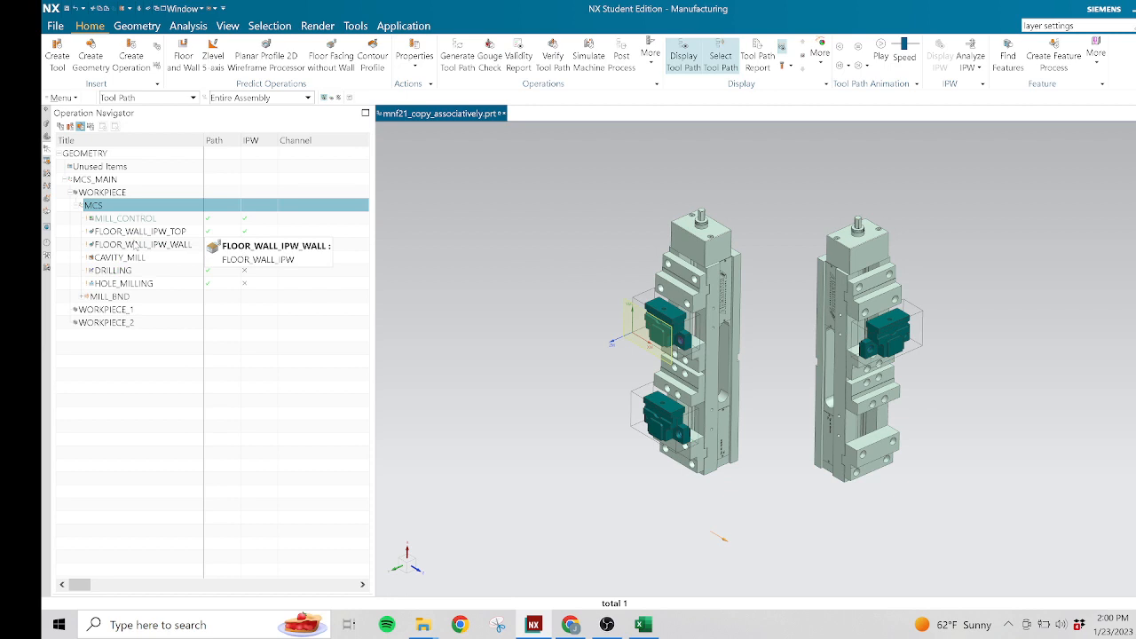
left_click(126, 310)
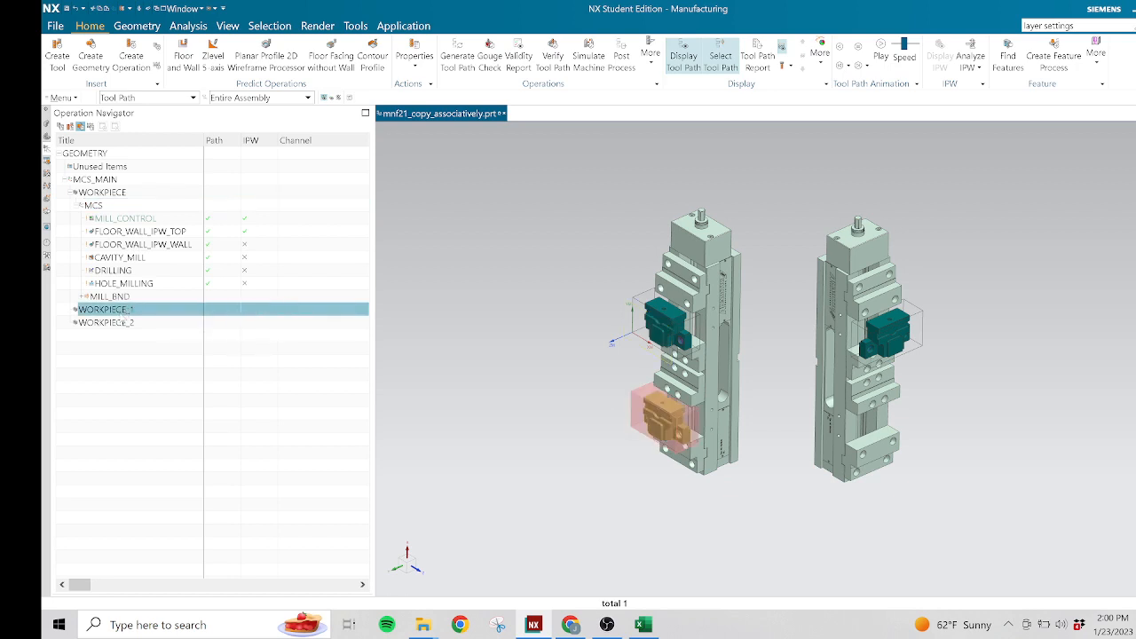
right_click(125, 311)
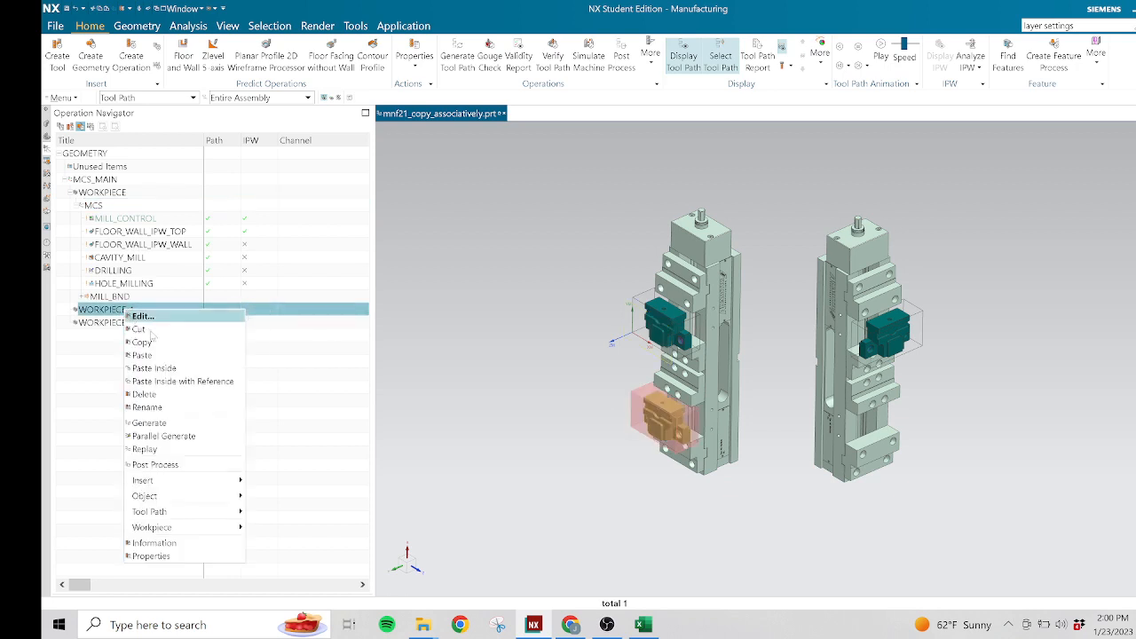
left_click(180, 381)
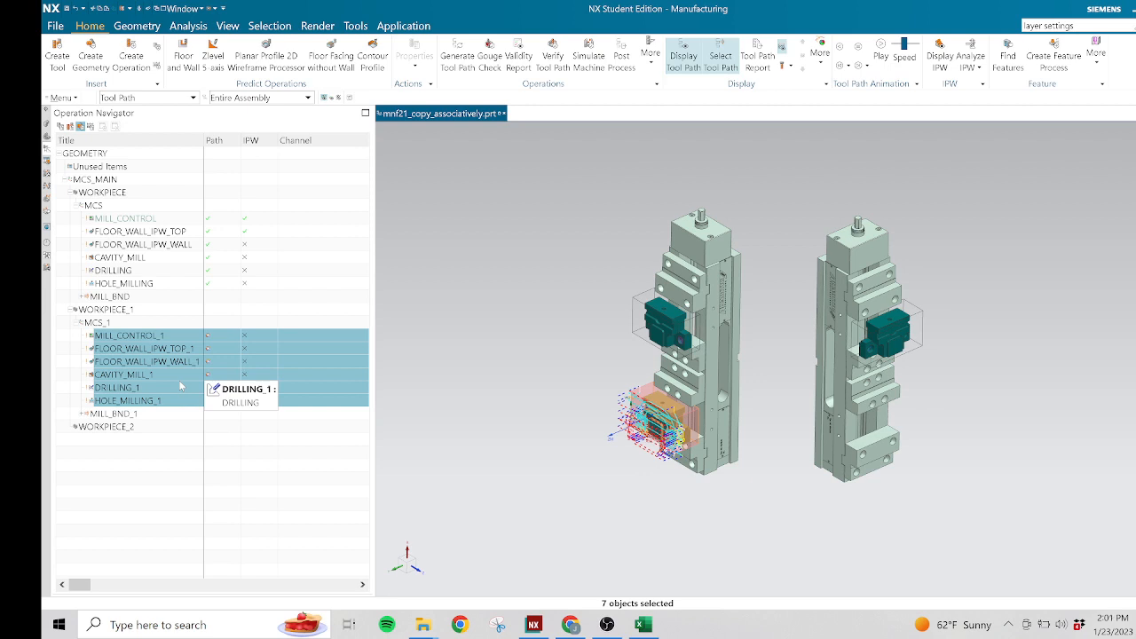
left_click(126, 463)
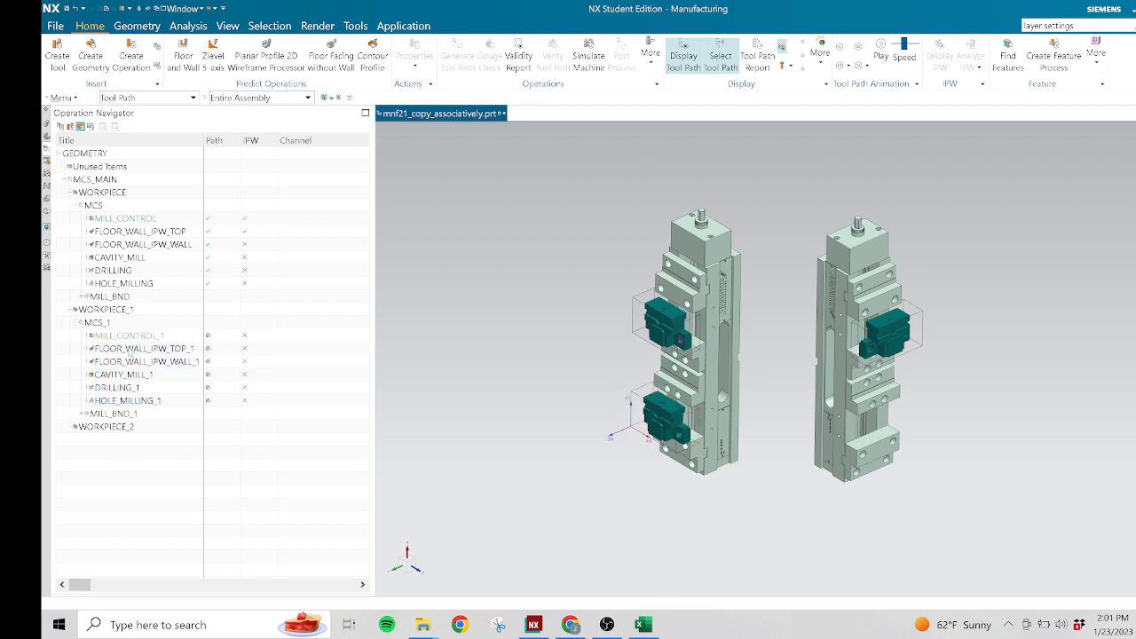
- Paste the copied MCS group inside WORKPIECE_2 with reference
left_click(119, 308)
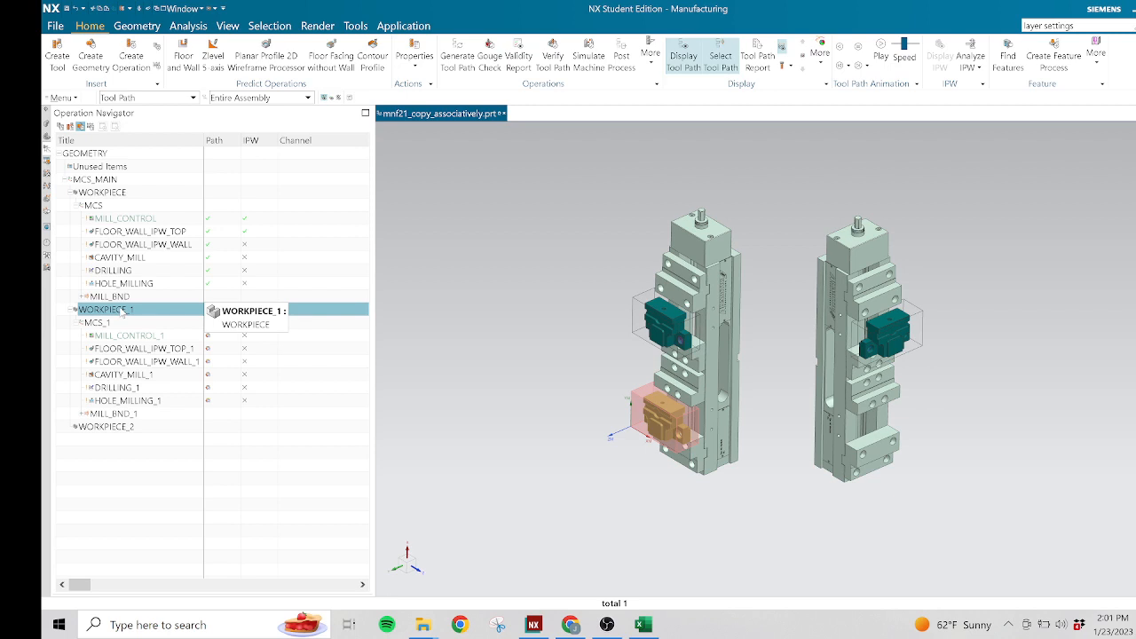
left_click(131, 430)
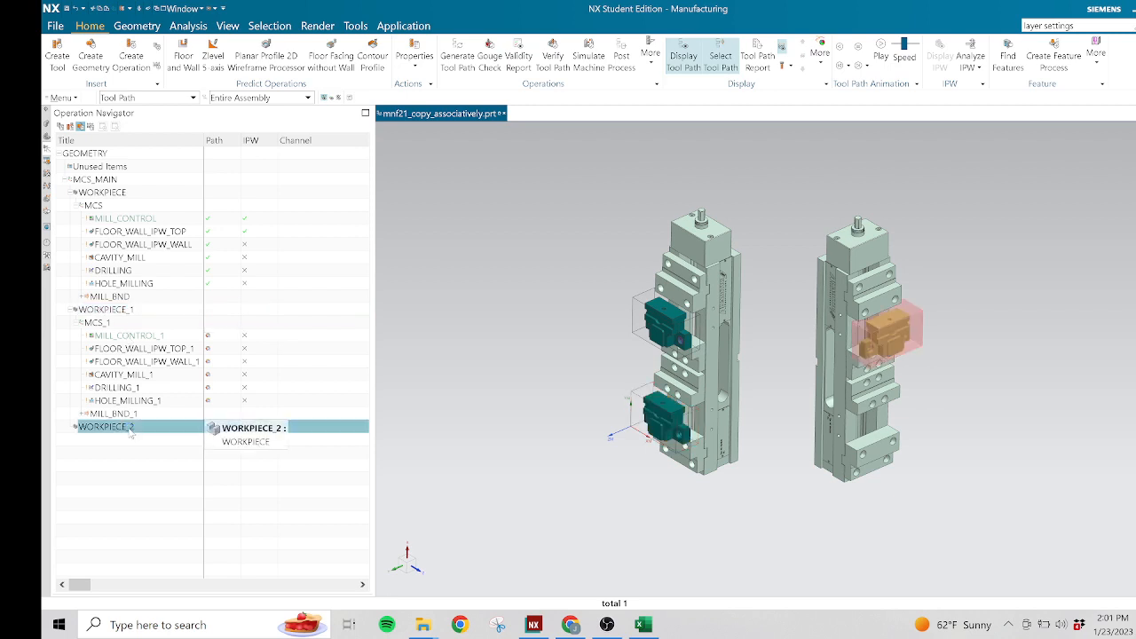
right_click(130, 429)
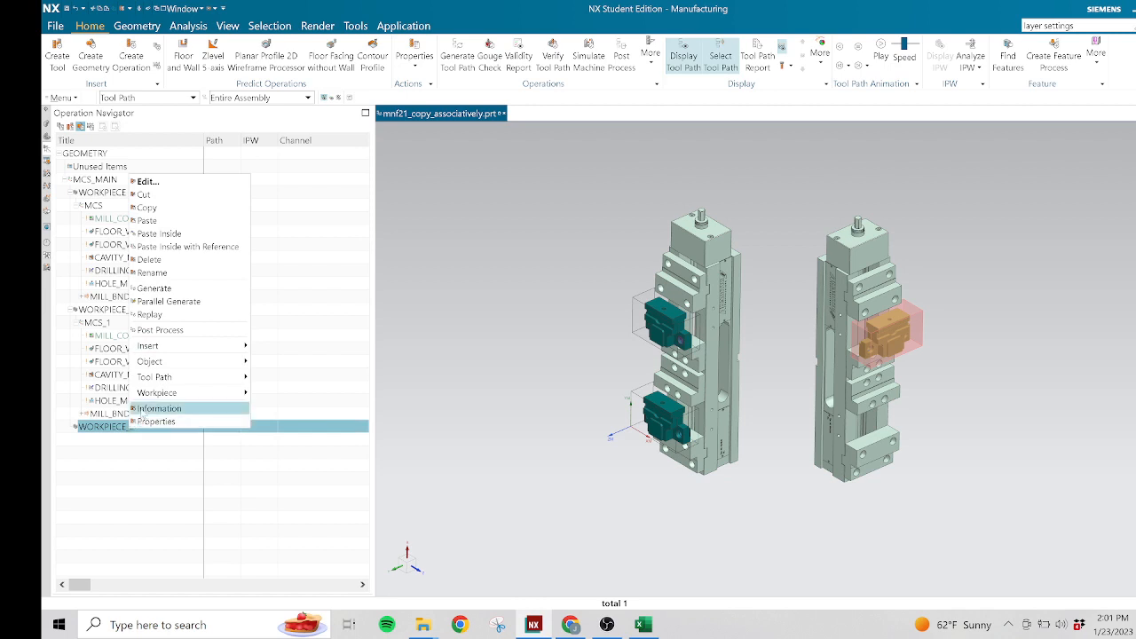
left_click(203, 246)
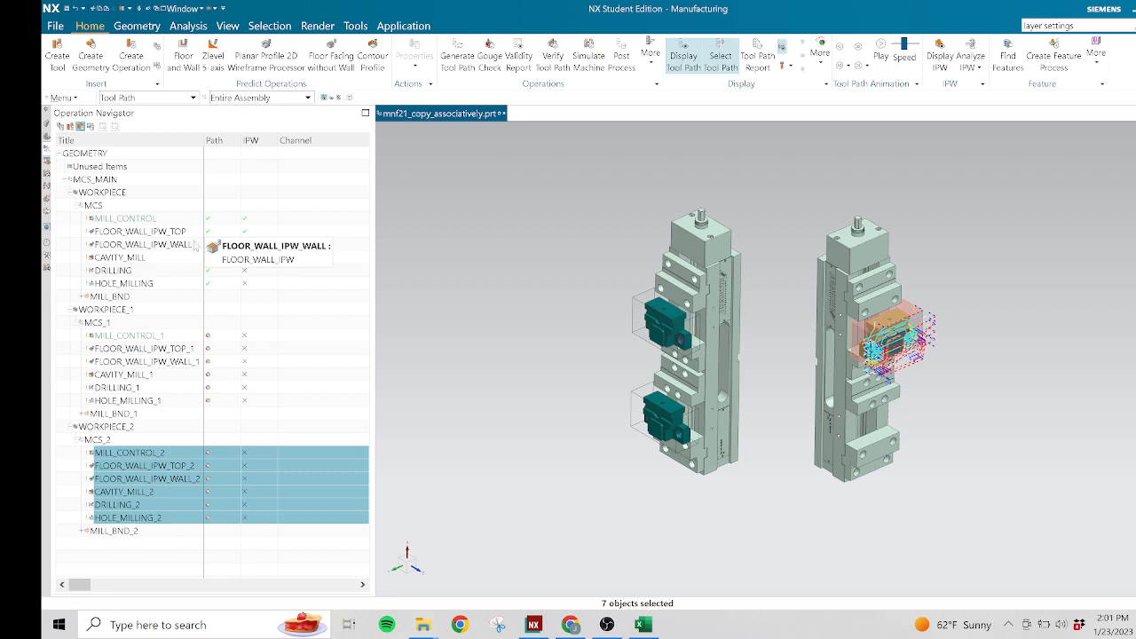
- Examine MCS_1 and the three workpieces by highlighting each one's location on the fixtures
left_click(101, 325)
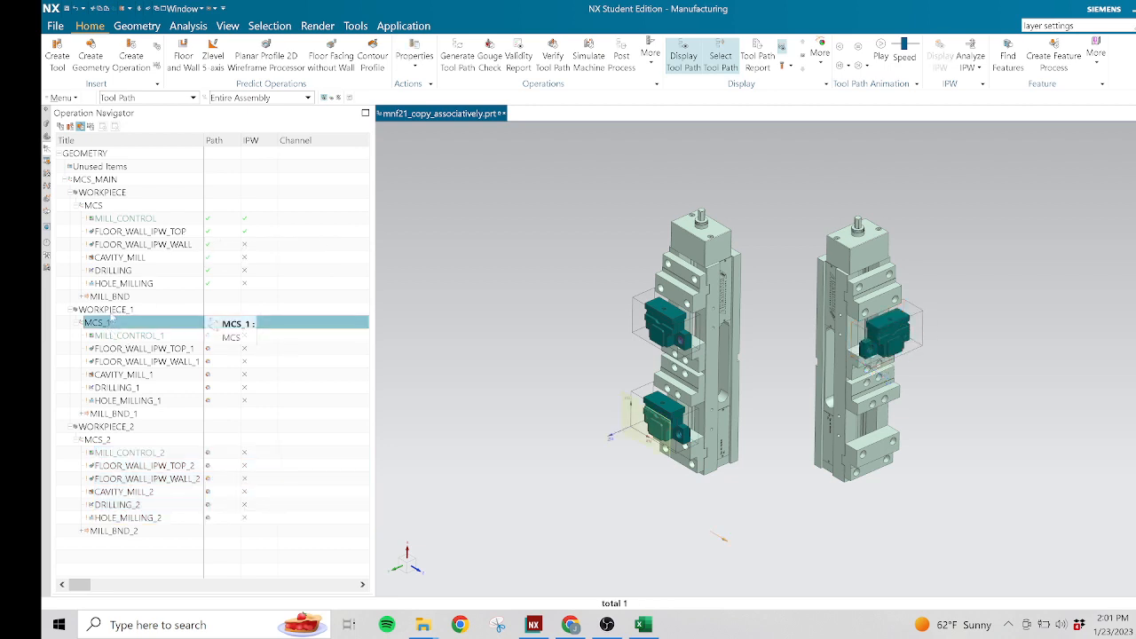
left_click(112, 311)
left_click(72, 309)
left_click(74, 310)
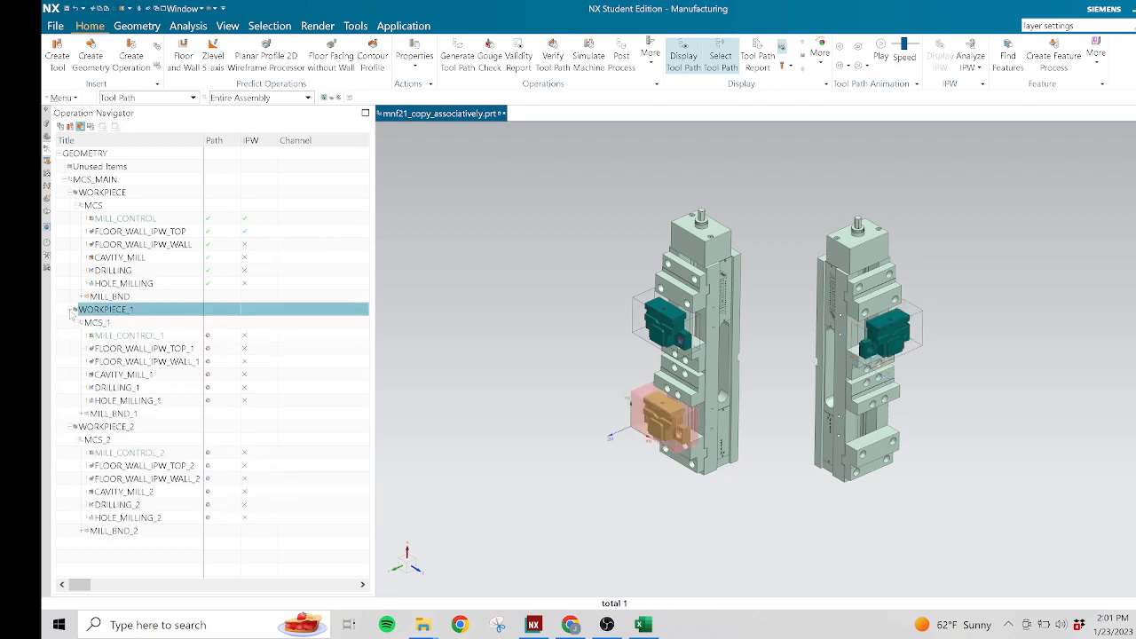
left_click(92, 325)
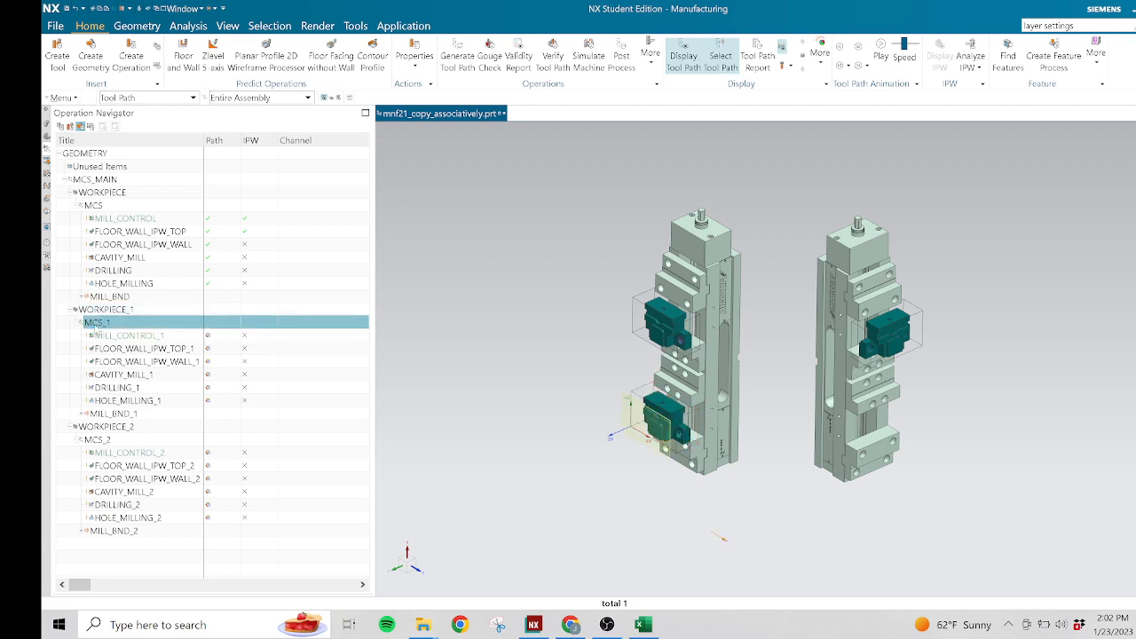
key("Up")
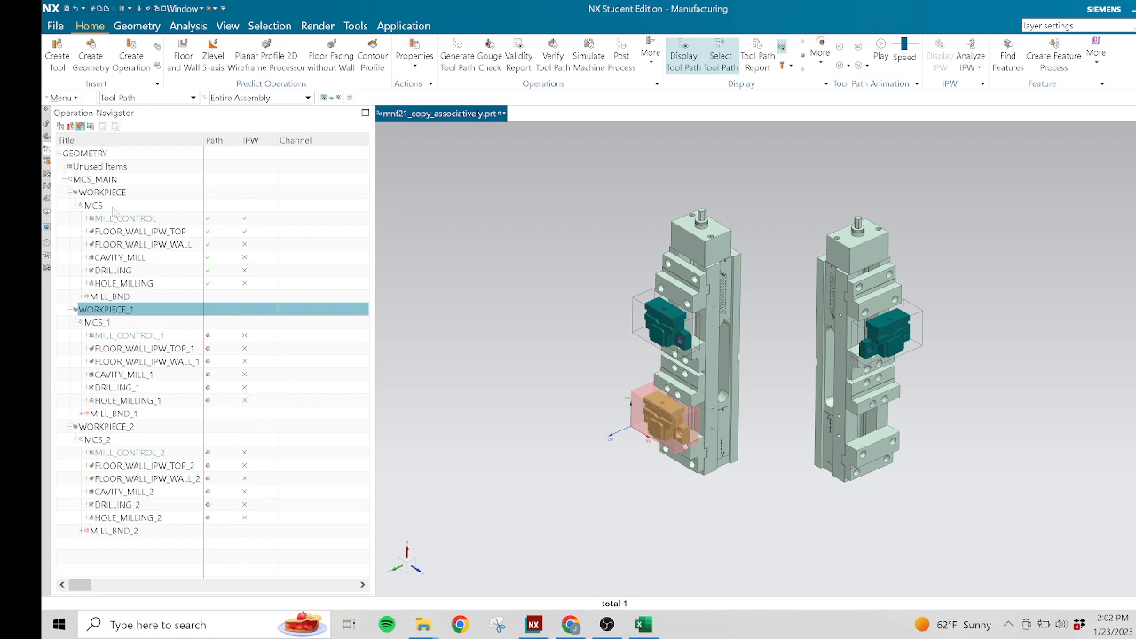
left_click(112, 196)
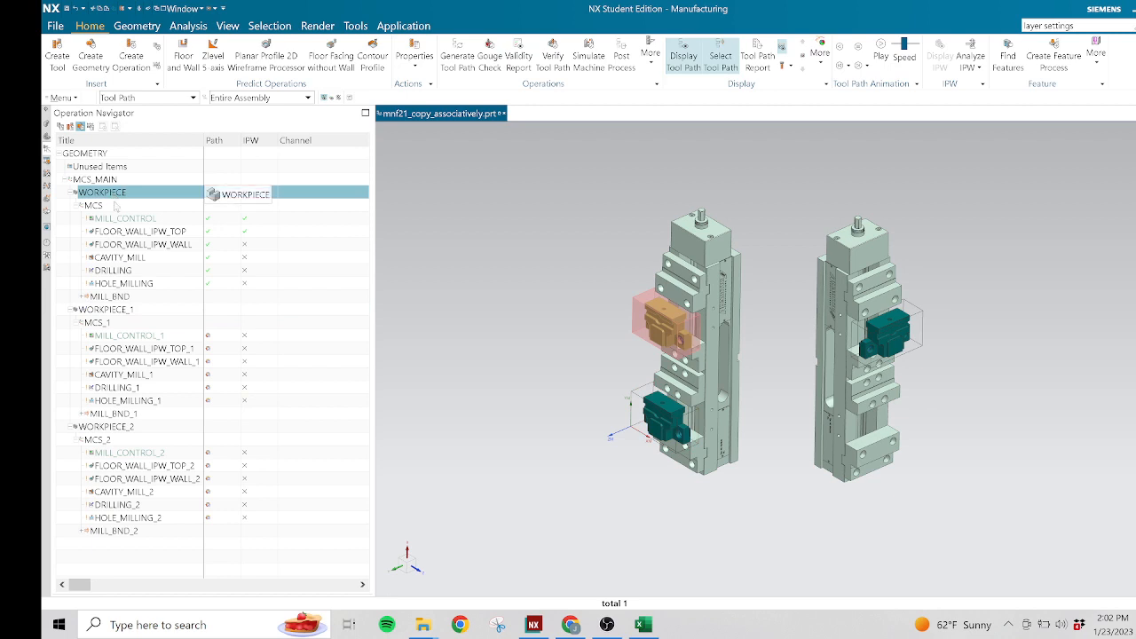
left_click(126, 310)
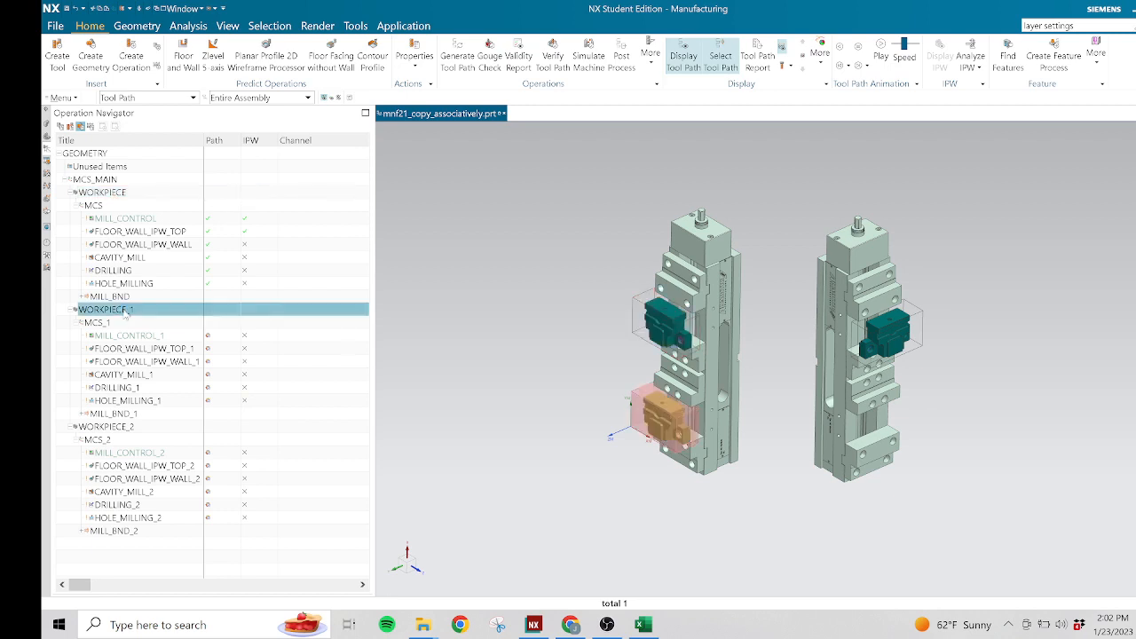
left_click(124, 427)
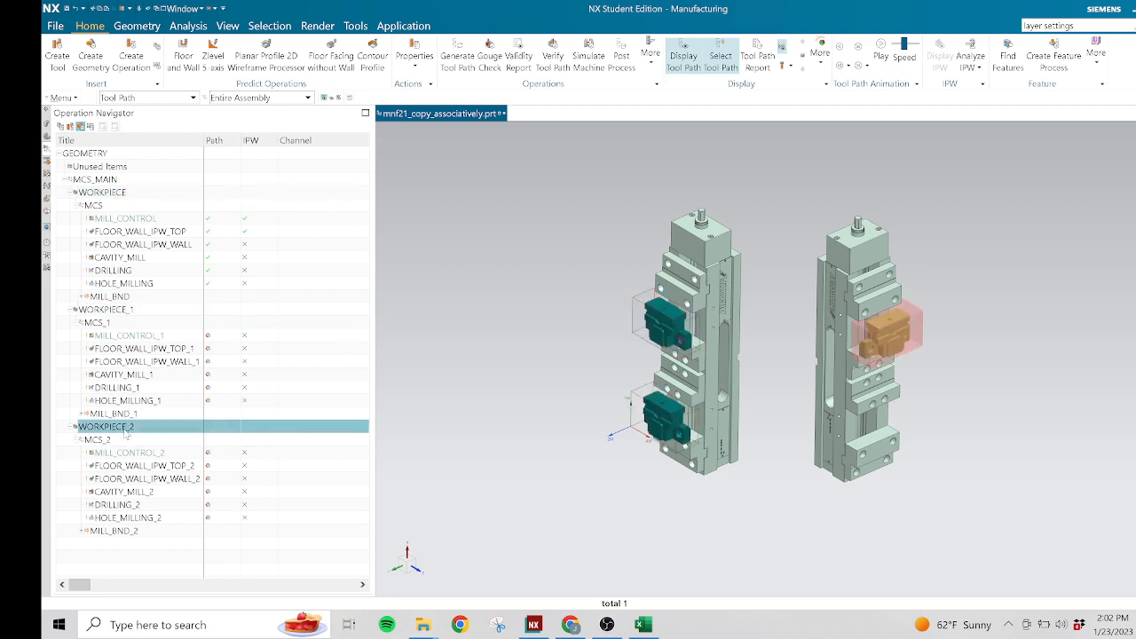
left_click(124, 311)
left_click(114, 194)
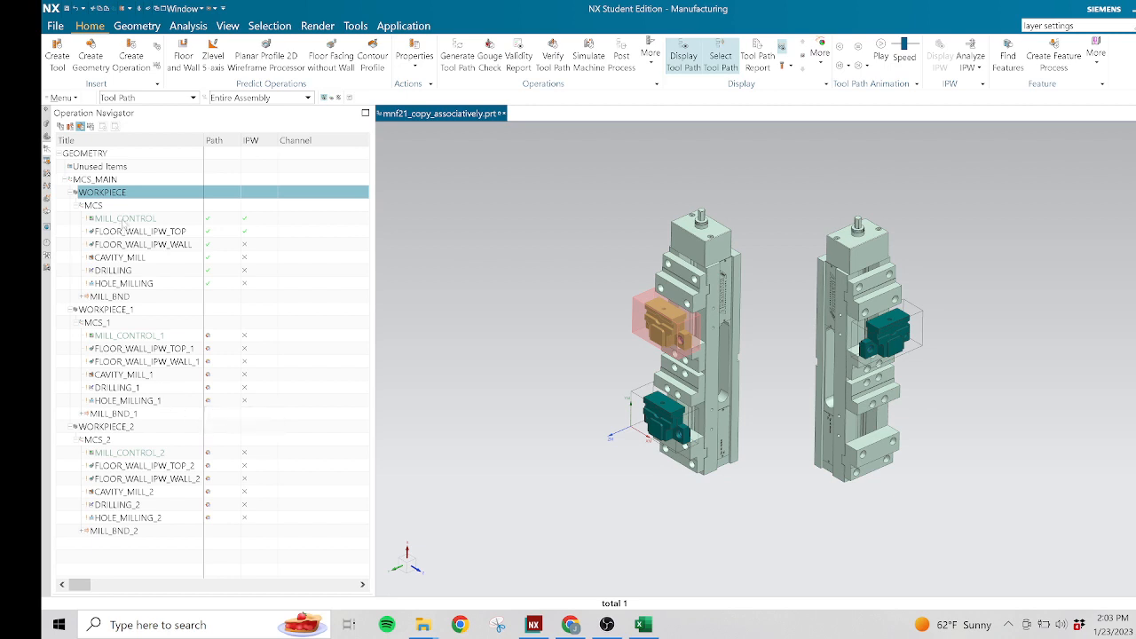
- Examine how the copied operations CAVITY_MILL_1 and DRILLING_1 relate to their source operations under MCS, including MILL_CONTROL
left_click(125, 219)
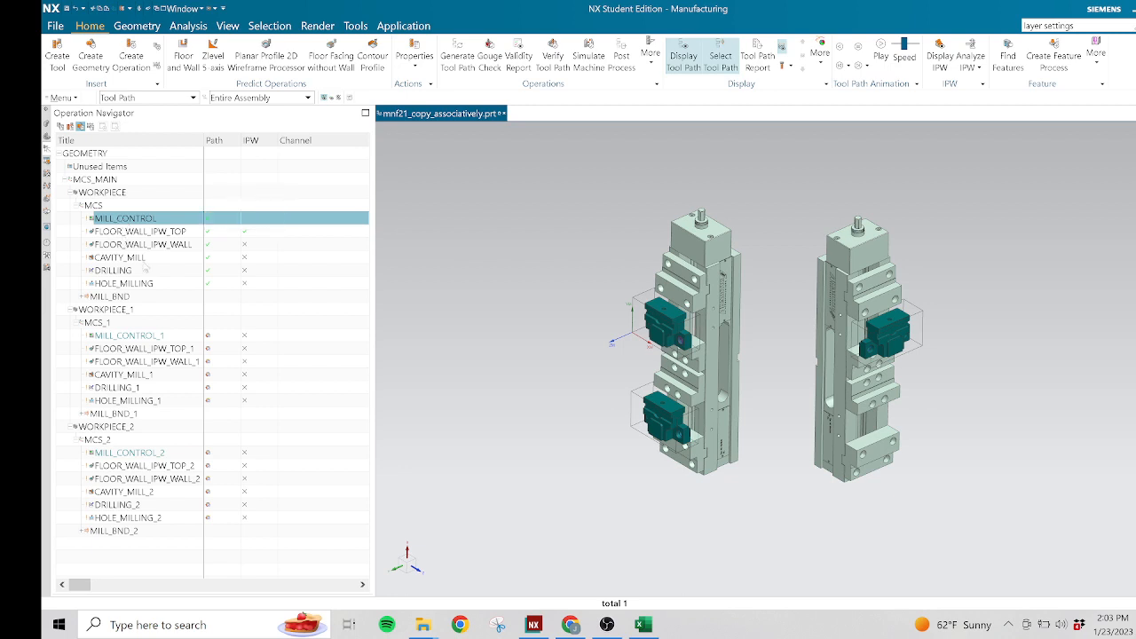
left_click(63, 243)
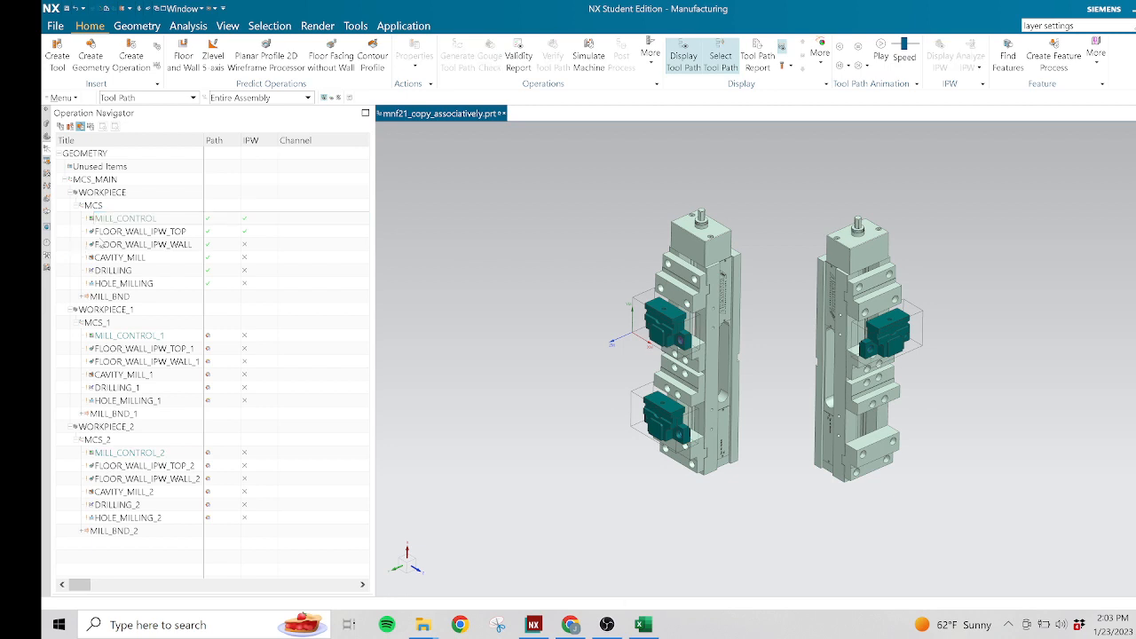
left_click(123, 221)
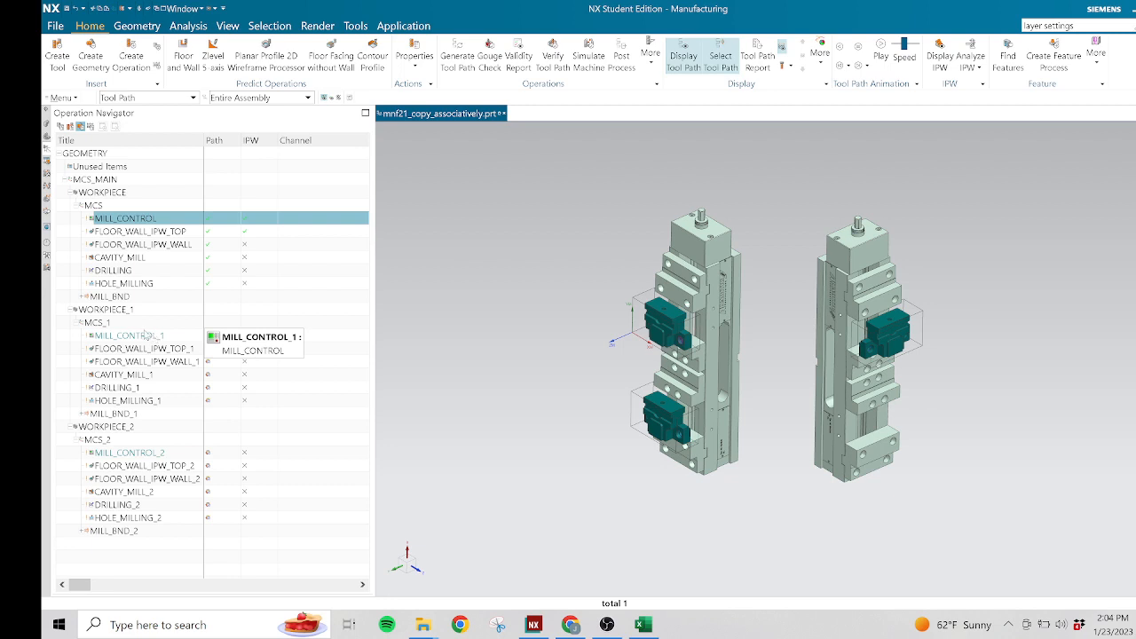
left_click(130, 374)
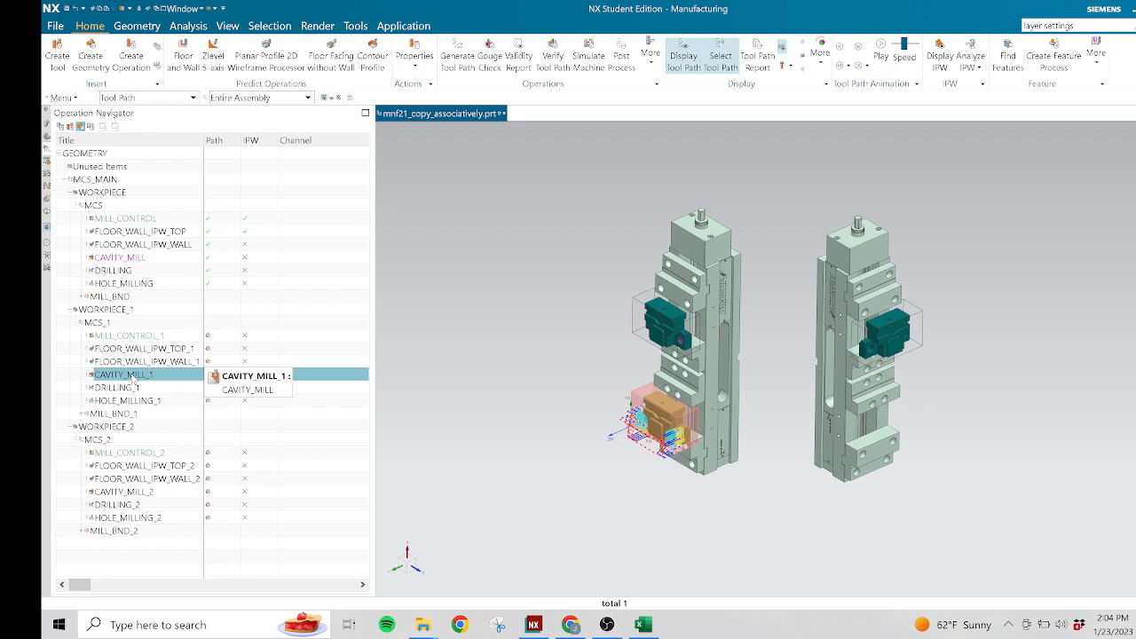
double_click(125, 380)
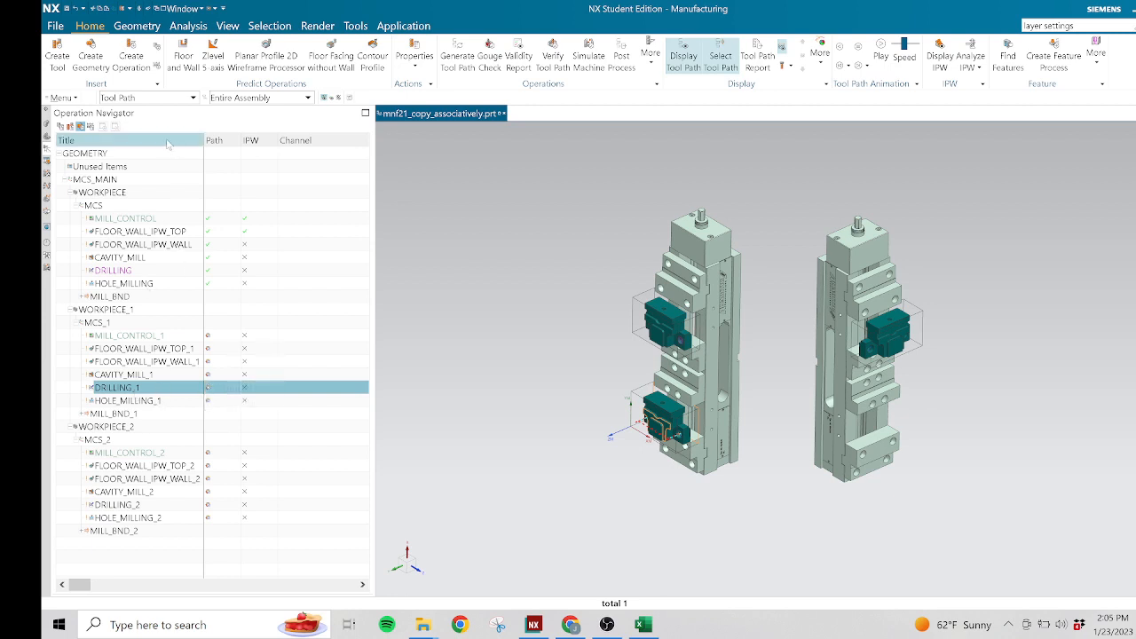
- Search the Geometry view's column configuration for the Dependencies column among the candidate and configured columns
right_click(168, 144)
mouse_move(221, 231)
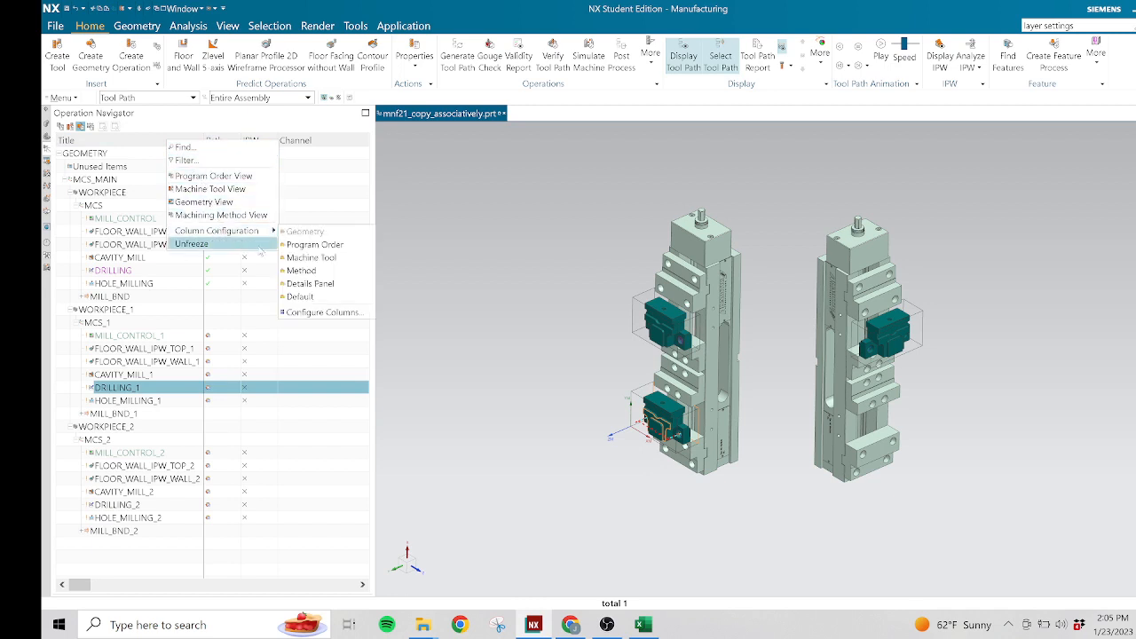
left_click(325, 311)
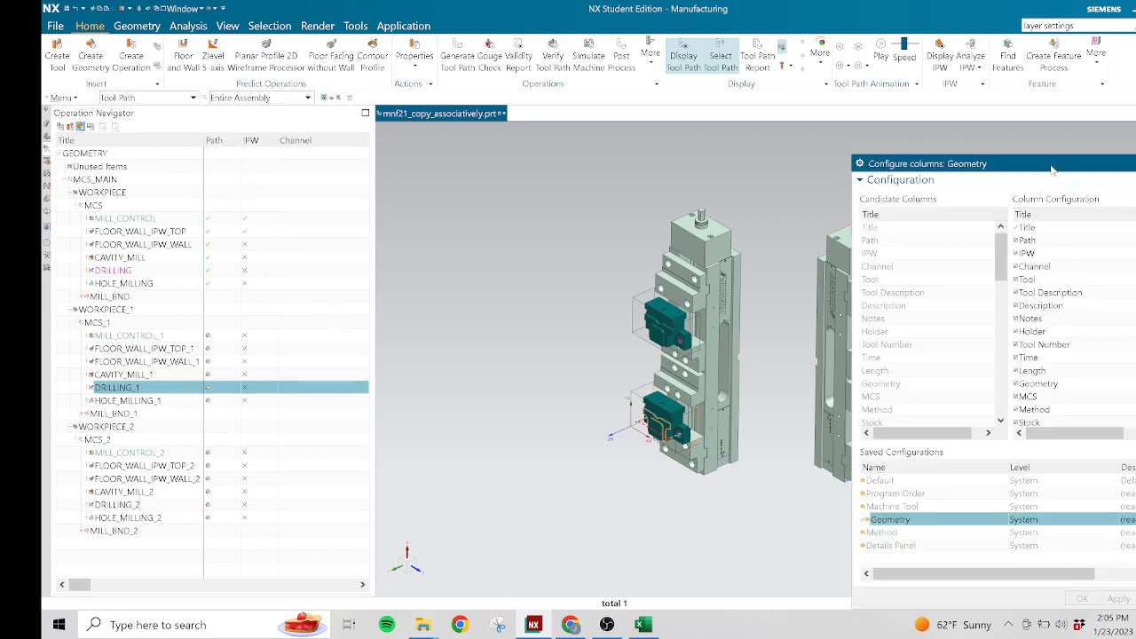
left_click_drag(1055, 173, 905, 103)
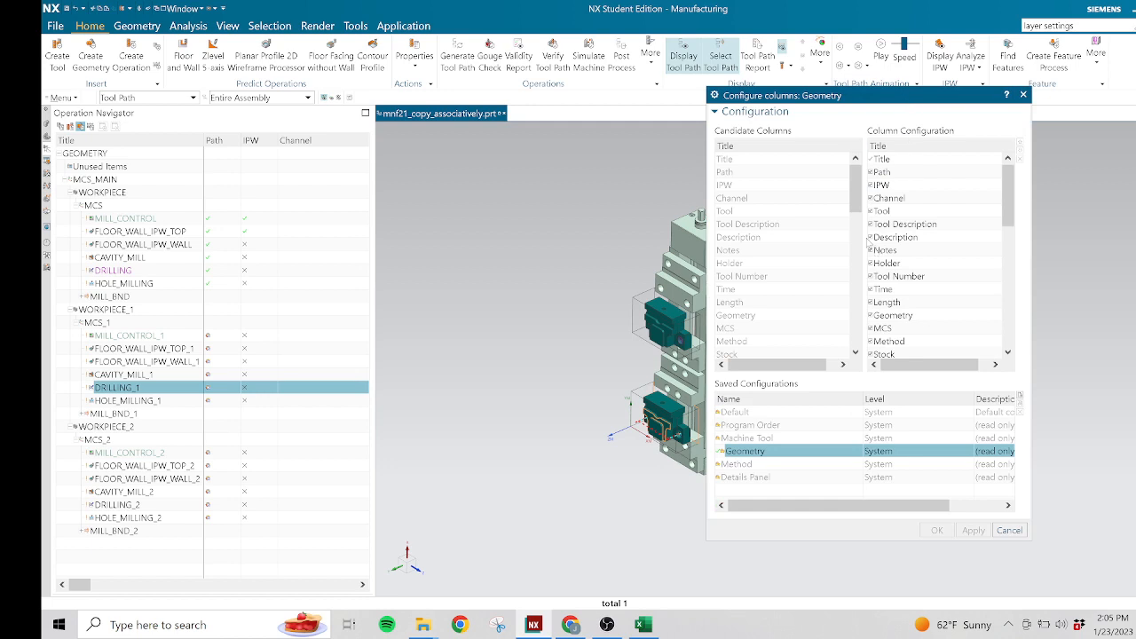
left_click_drag(853, 199, 865, 334)
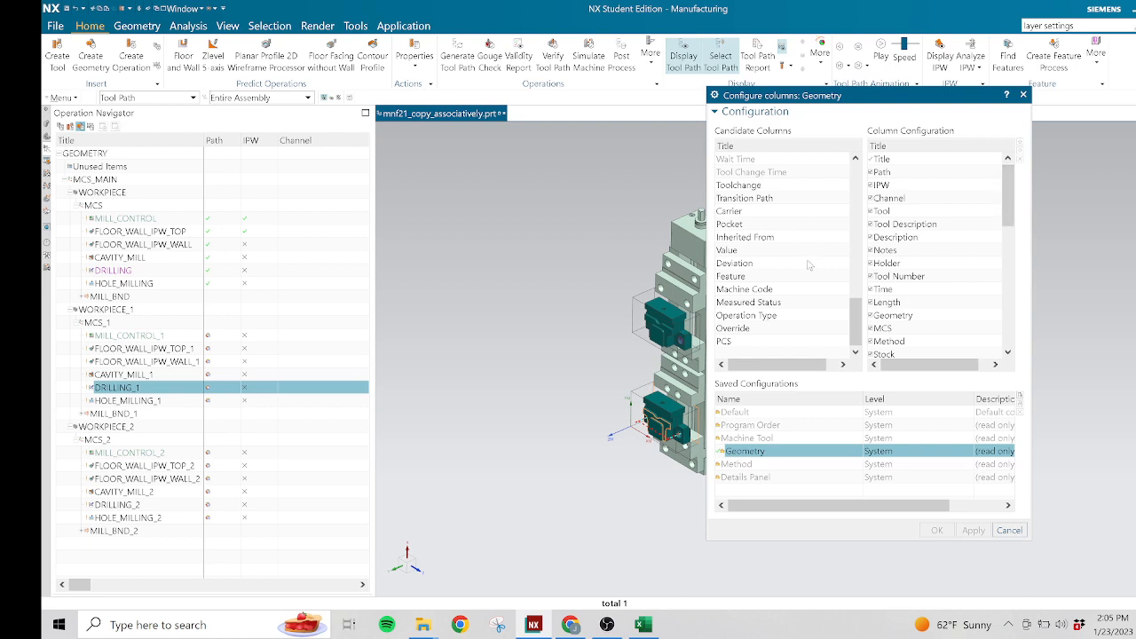
left_click_drag(854, 328, 855, 281)
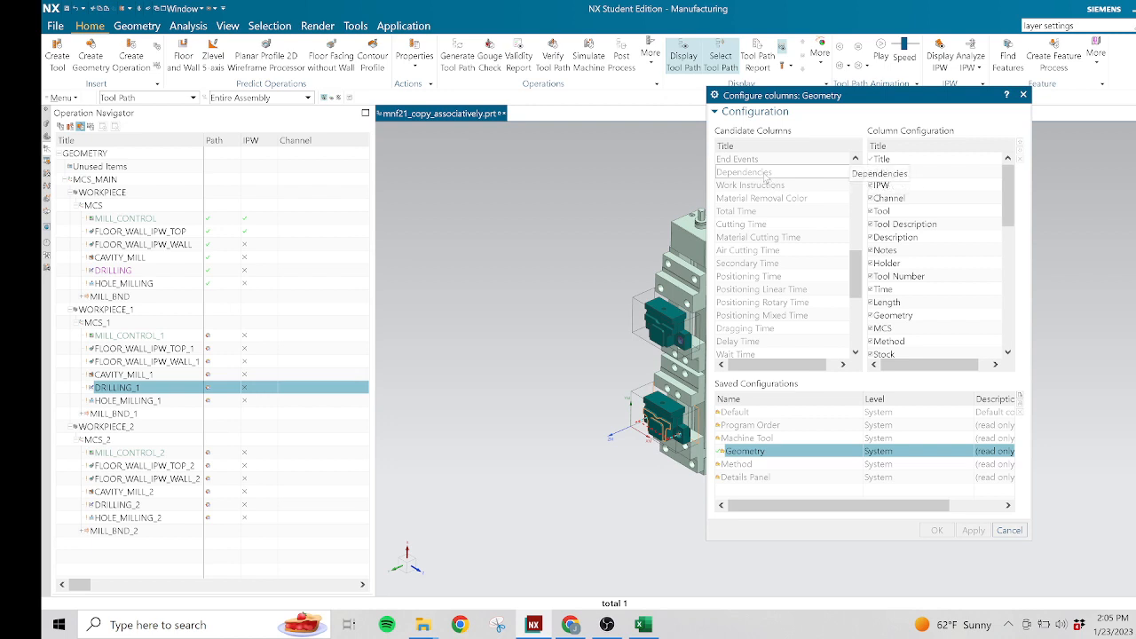
left_click_drag(1007, 200, 1008, 287)
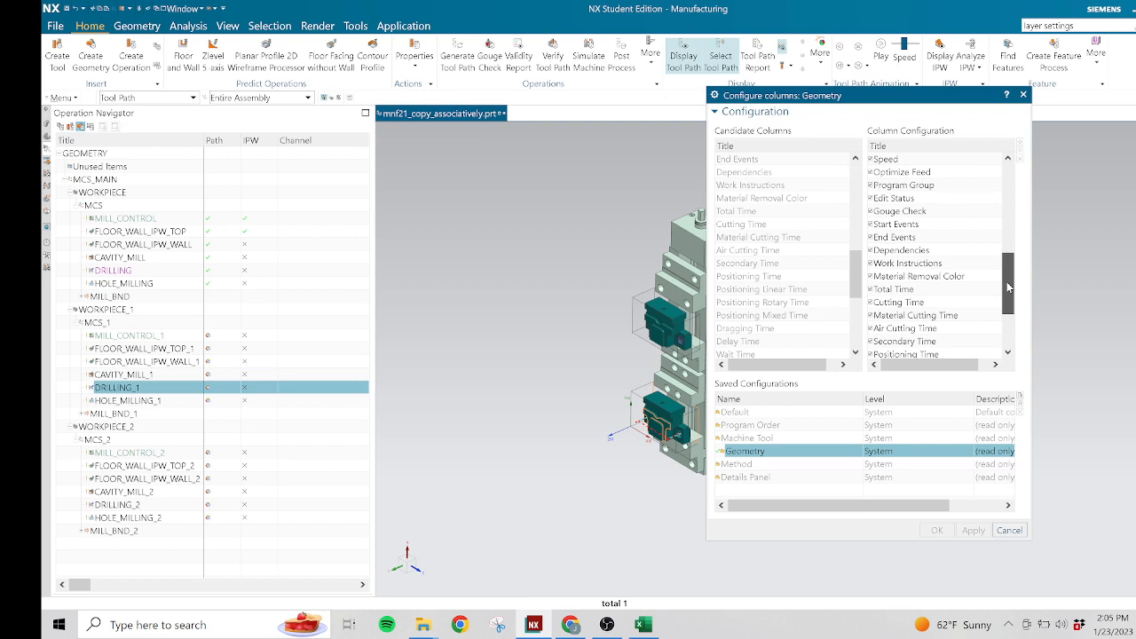
left_click_drag(1007, 281, 1007, 296)
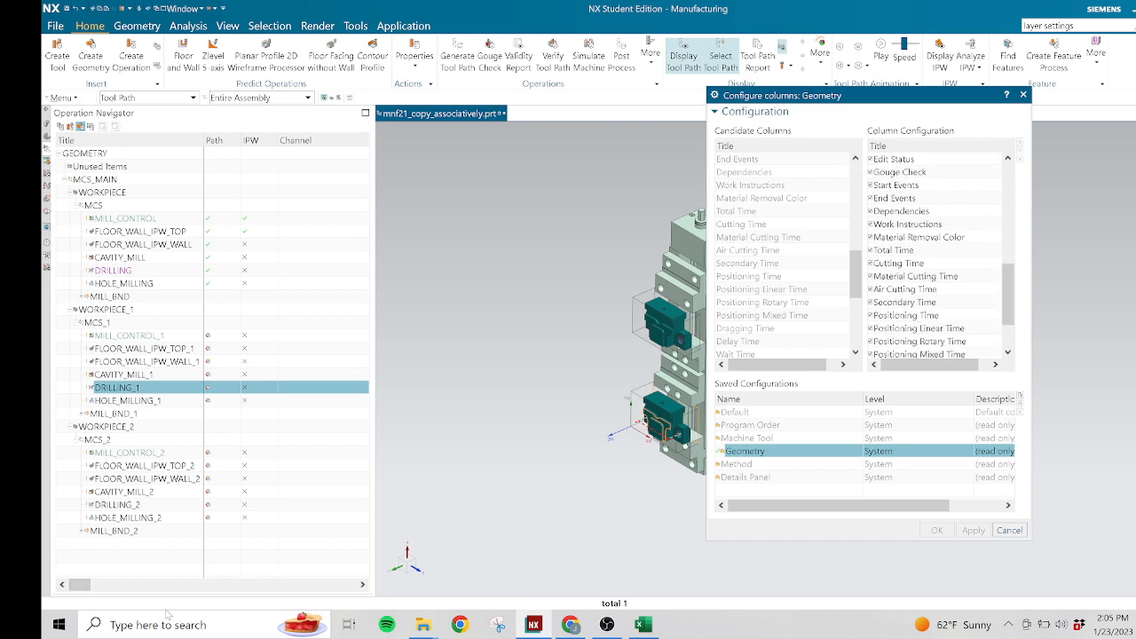
- Try toggling the Dependencies column in the Geometry view configuration and close the configuration without applying changes
left_click(871, 211)
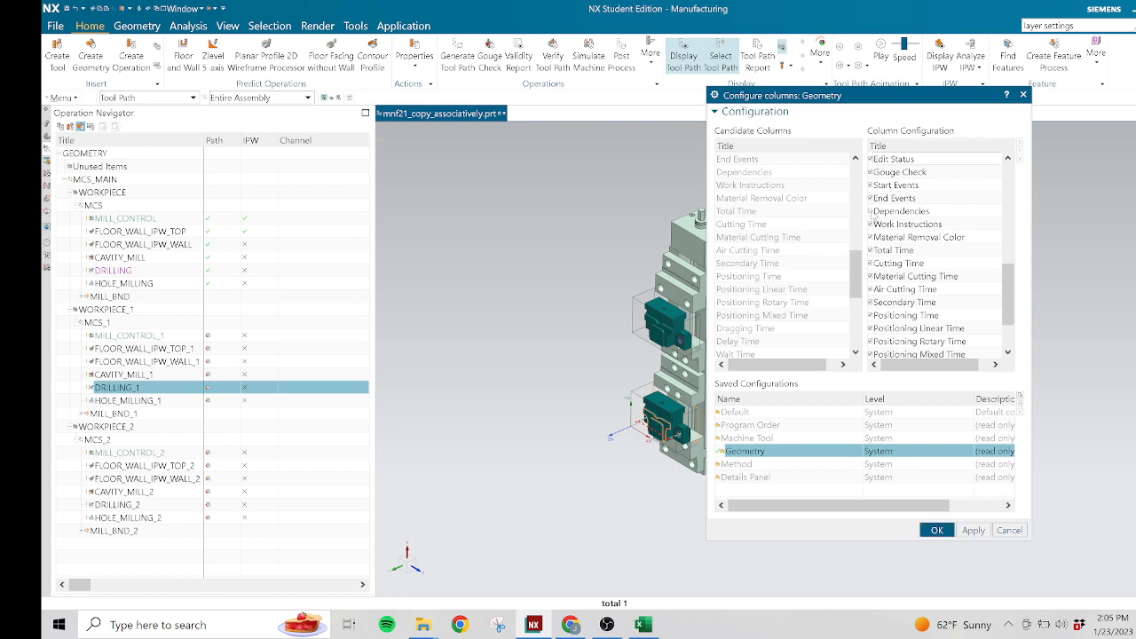
left_click(871, 211)
left_click(871, 211)
left_click(871, 211)
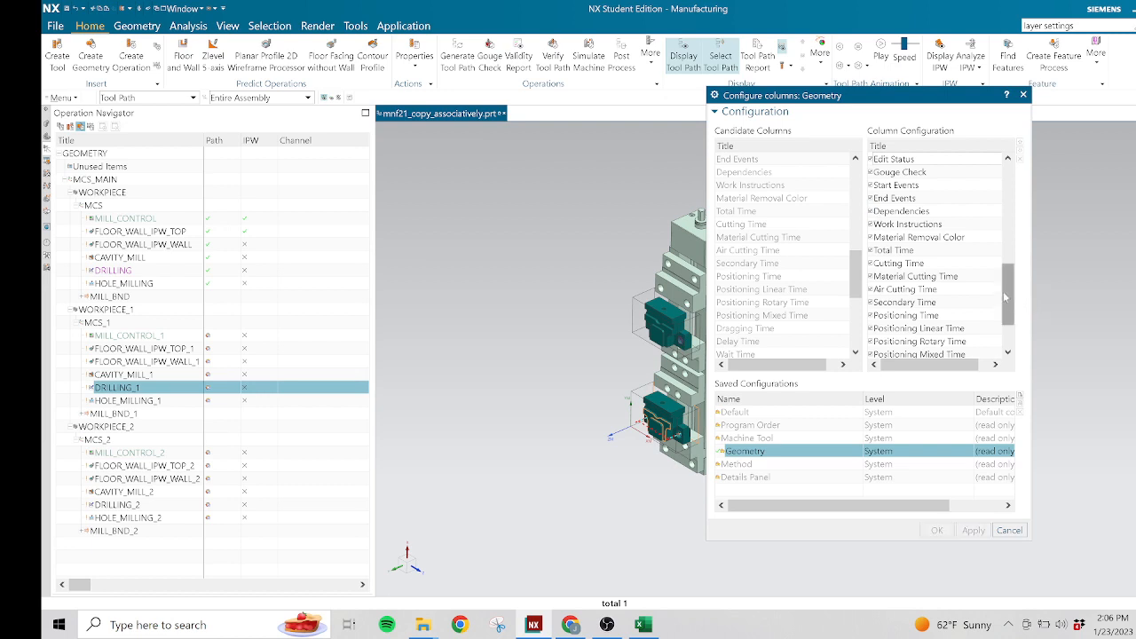
left_click_drag(1007, 301, 1009, 328)
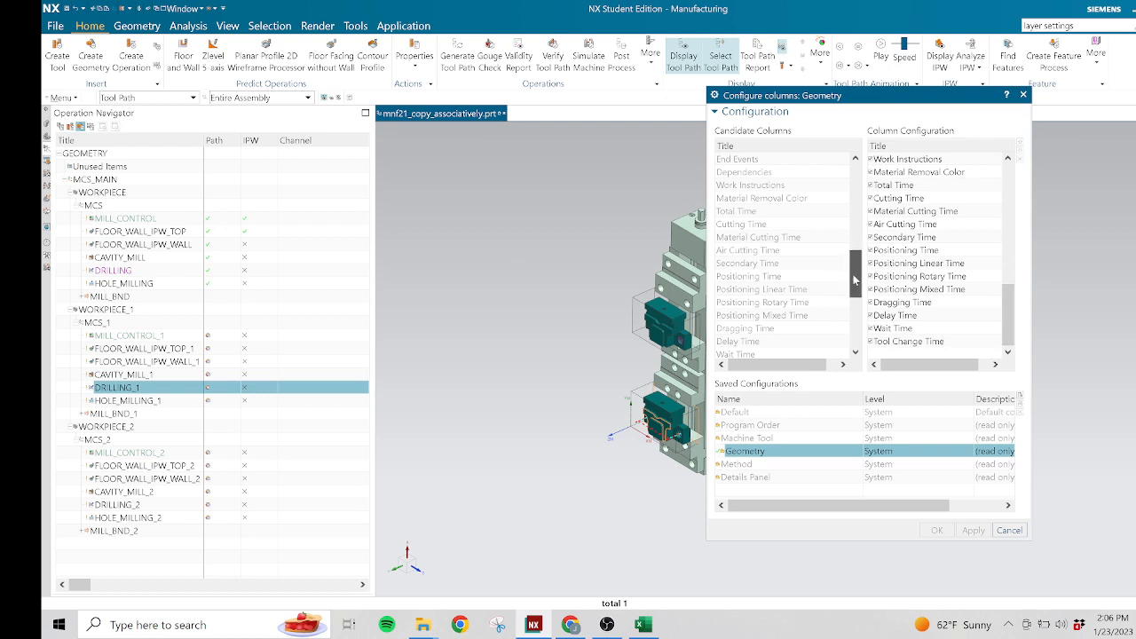
left_click_drag(854, 280, 854, 181)
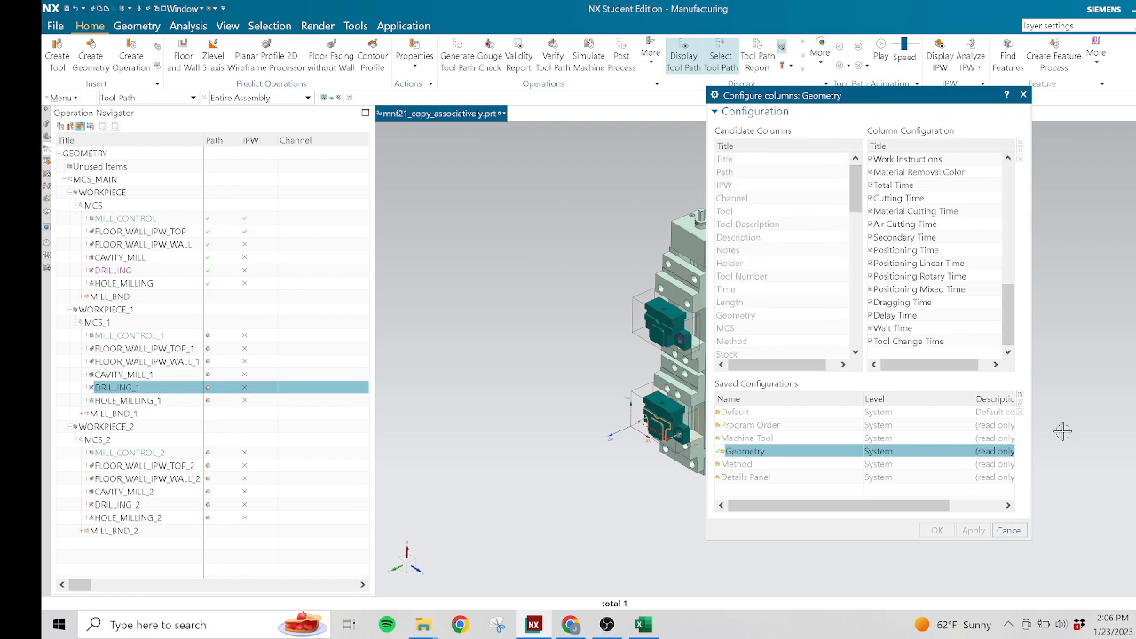
left_click(1009, 530)
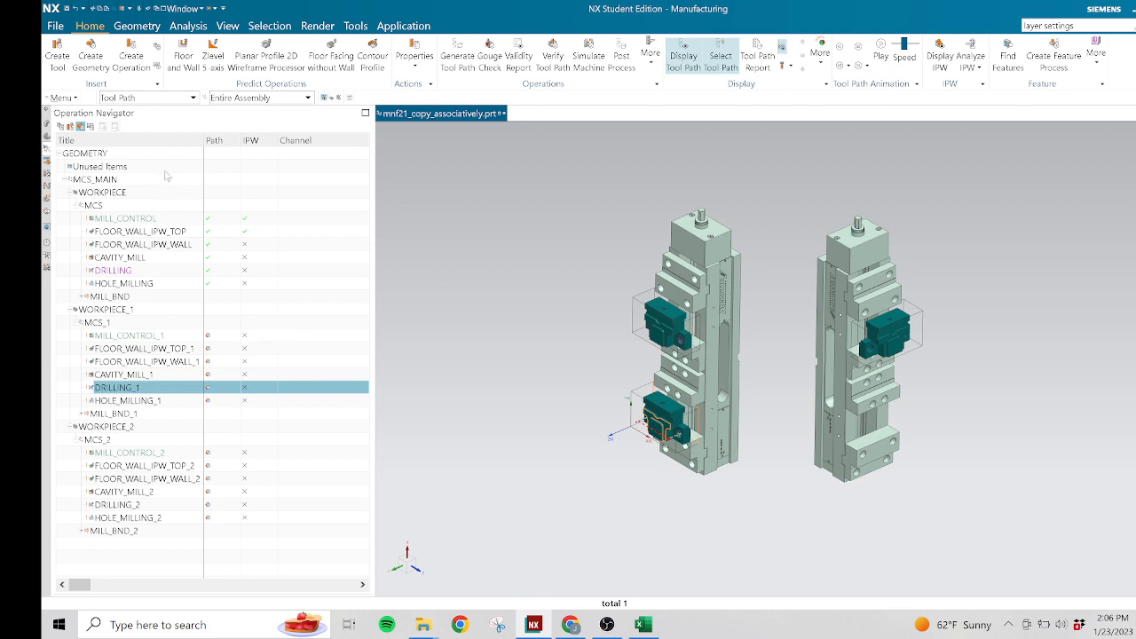
- Unfreeze the frozen Title column in the Operation Navigator
right_click(161, 144)
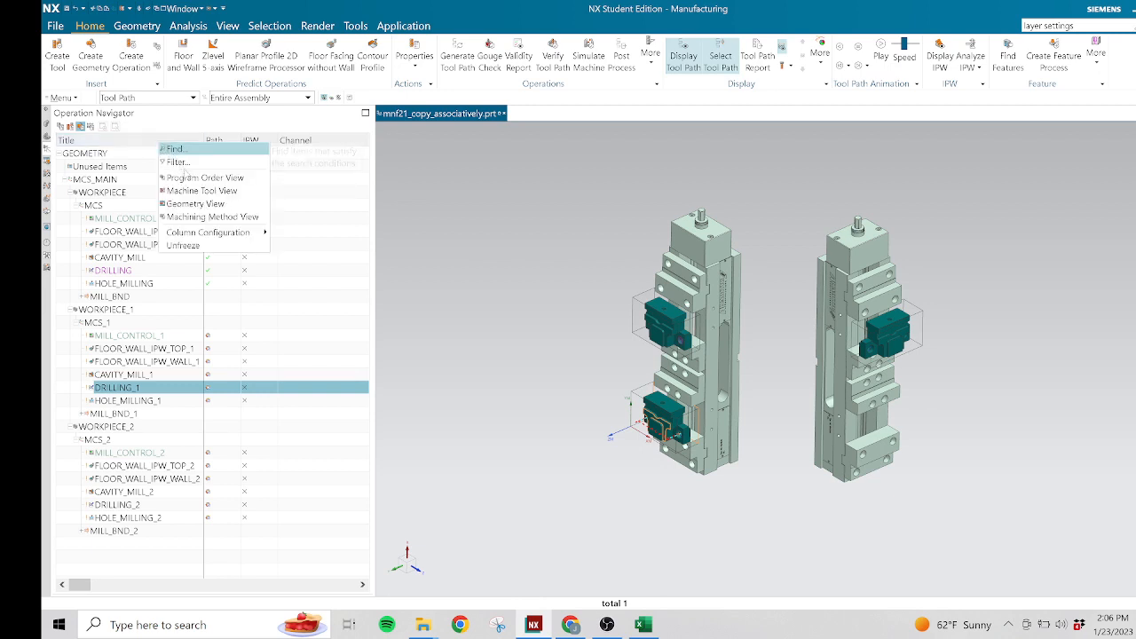
mouse_move(230, 234)
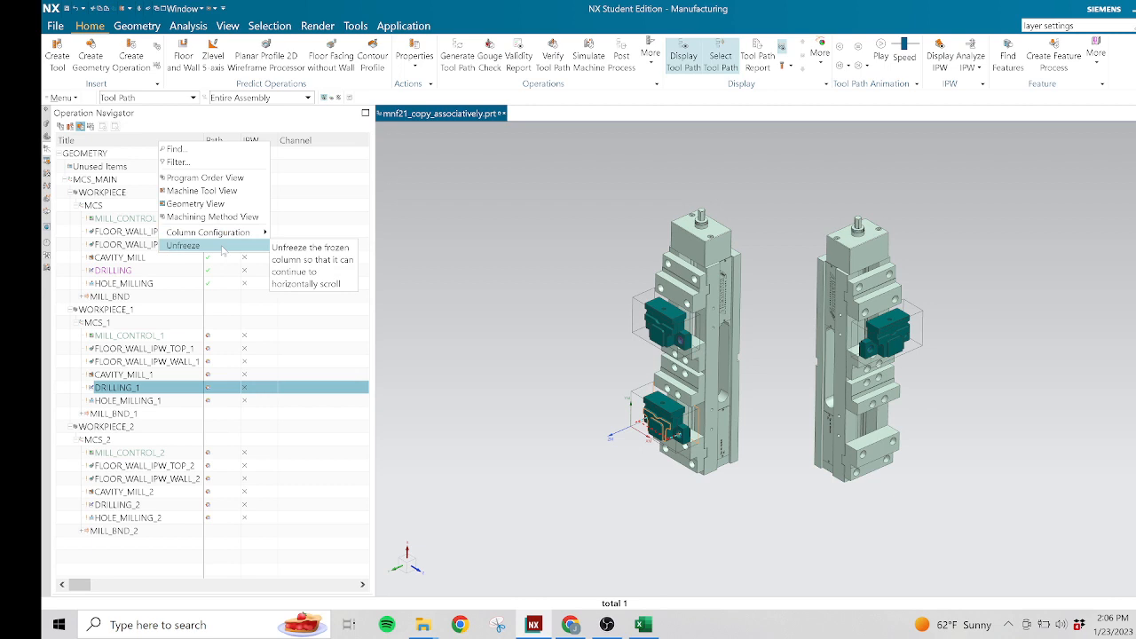
left_click(222, 246)
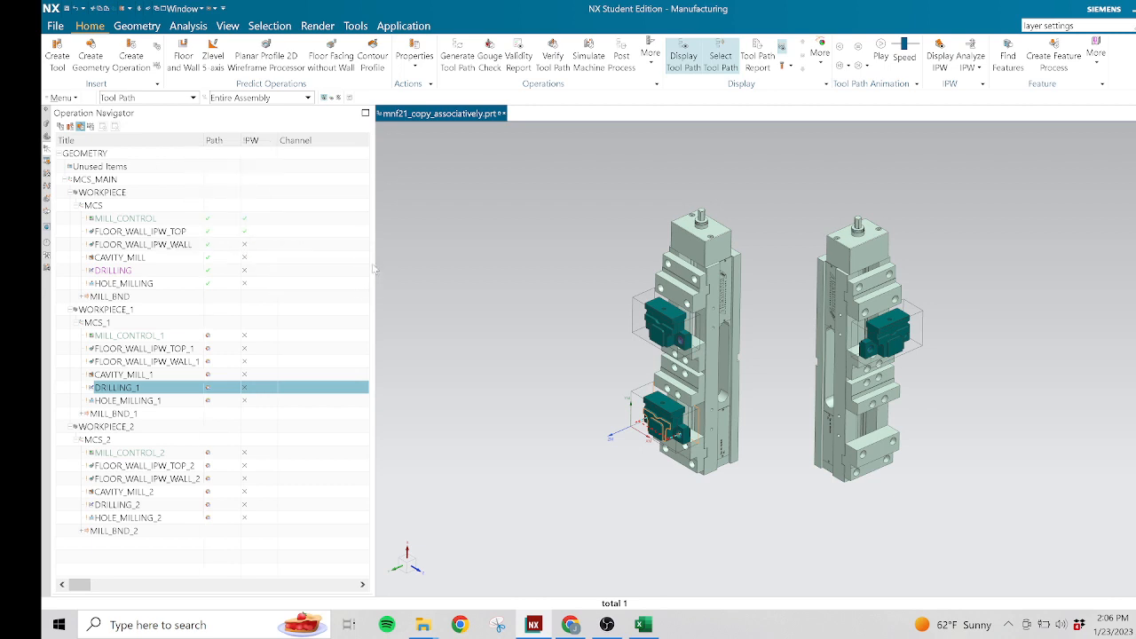
- Widen the Operation Navigator to examine its tool and description columns, and restore its narrow width
left_click_drag(374, 269, 840, 302)
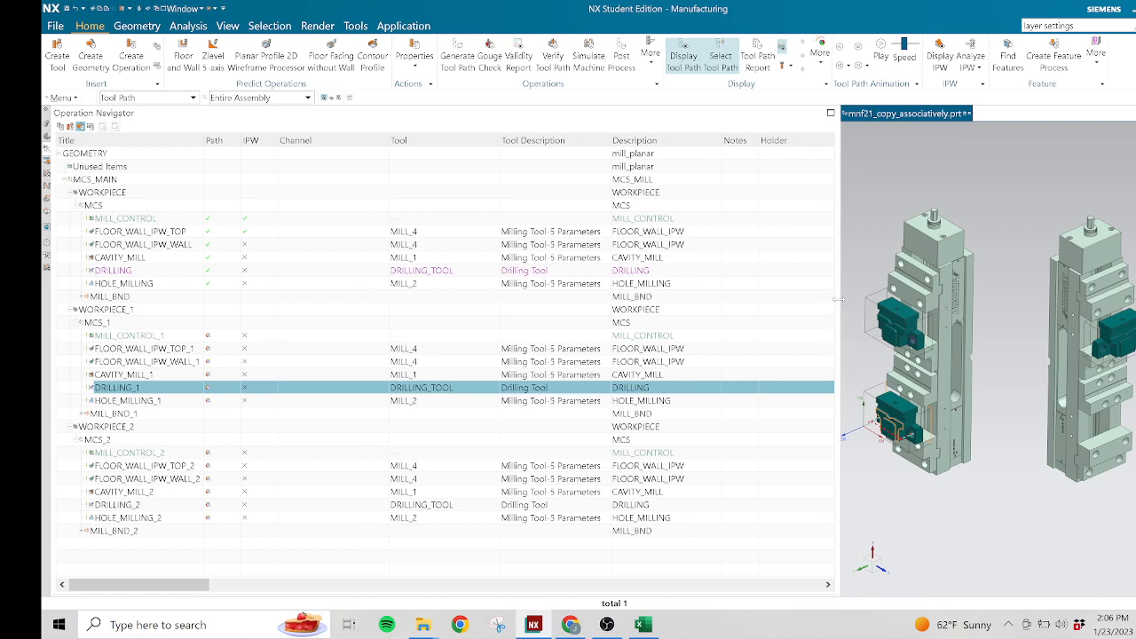
left_click_drag(838, 300, 364, 307)
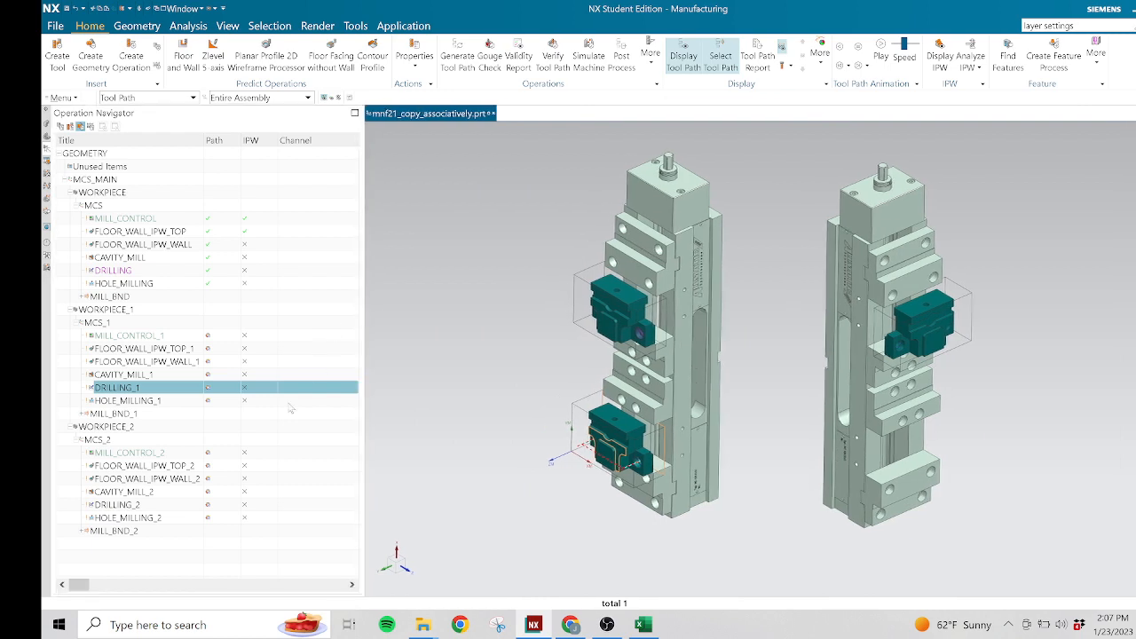
right_click(143, 140)
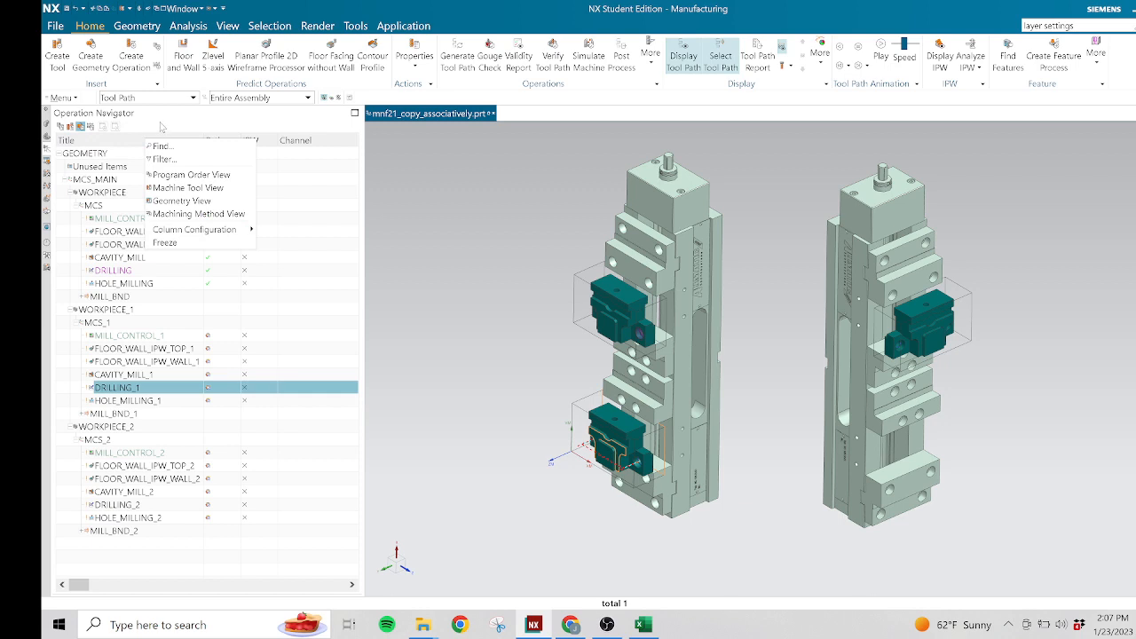
left_click(161, 125)
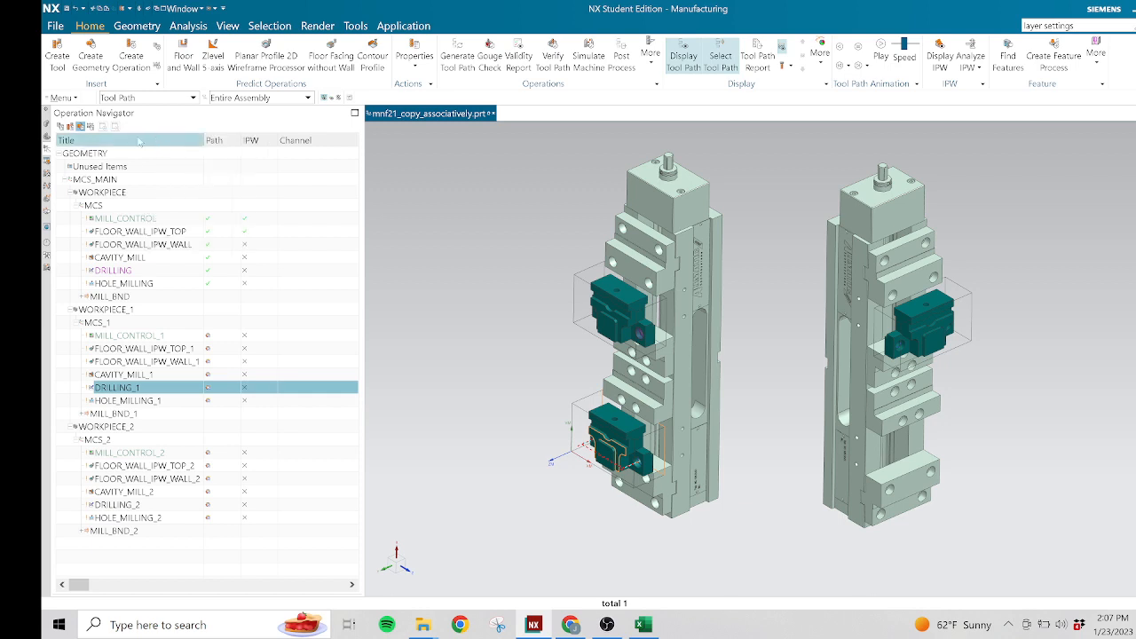
- Switch the Operation Navigator to the Program Order View and open its column configuration
left_click(60, 126)
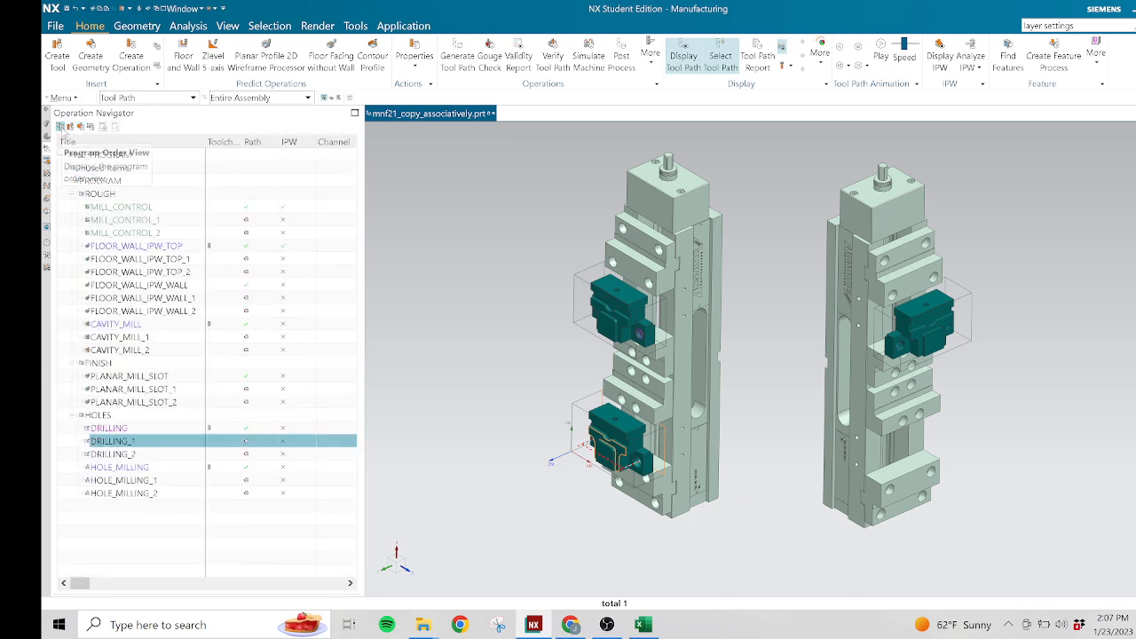
right_click(165, 142)
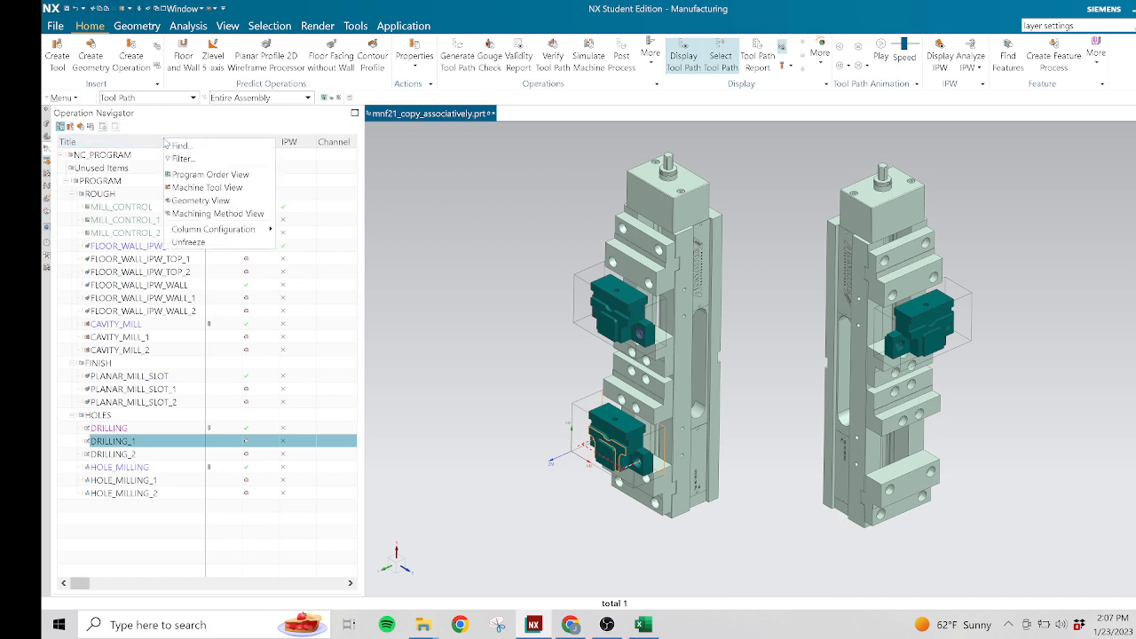
left_click(219, 232)
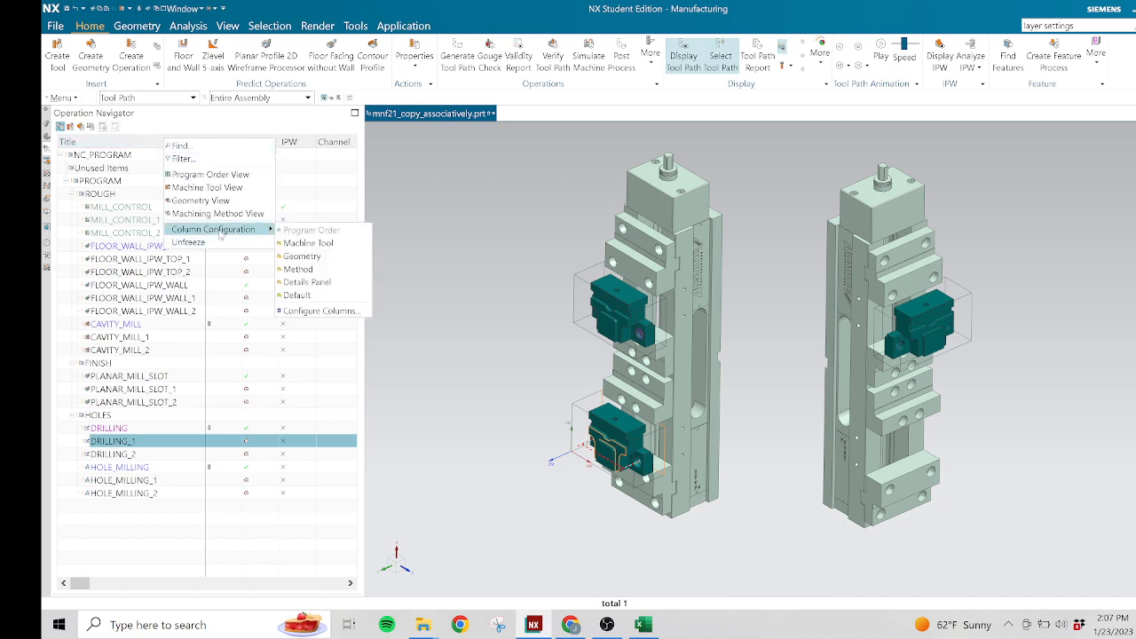
left_click(324, 313)
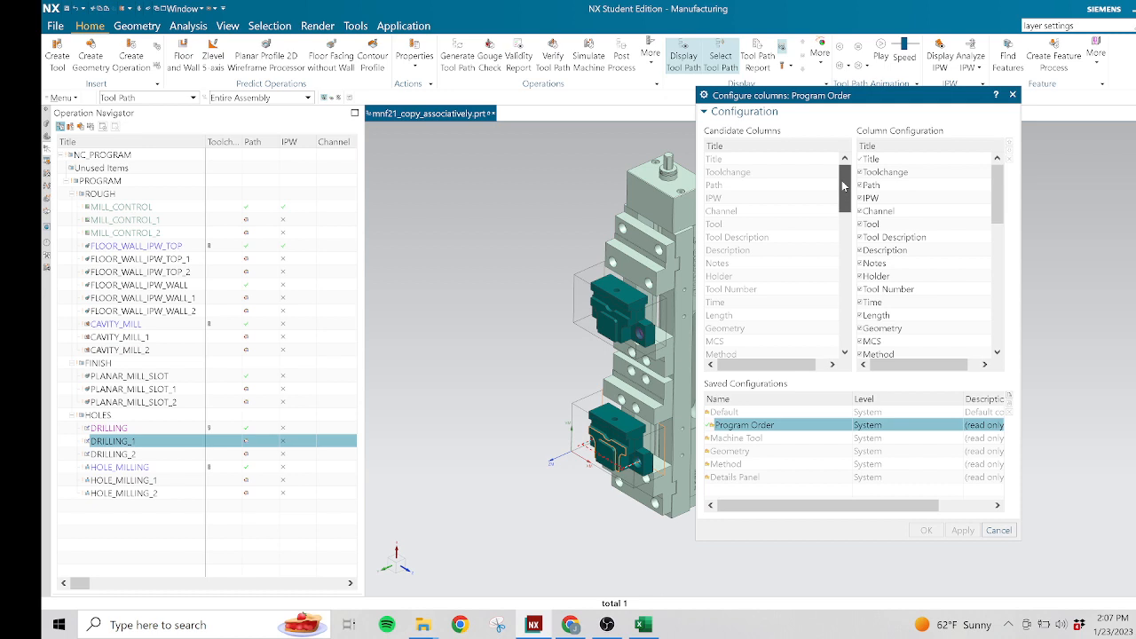
- Look through the candidate and configured columns of the Program Order configuration for Dependencies
left_click_drag(843, 187, 845, 229)
left_click_drag(845, 234, 850, 259)
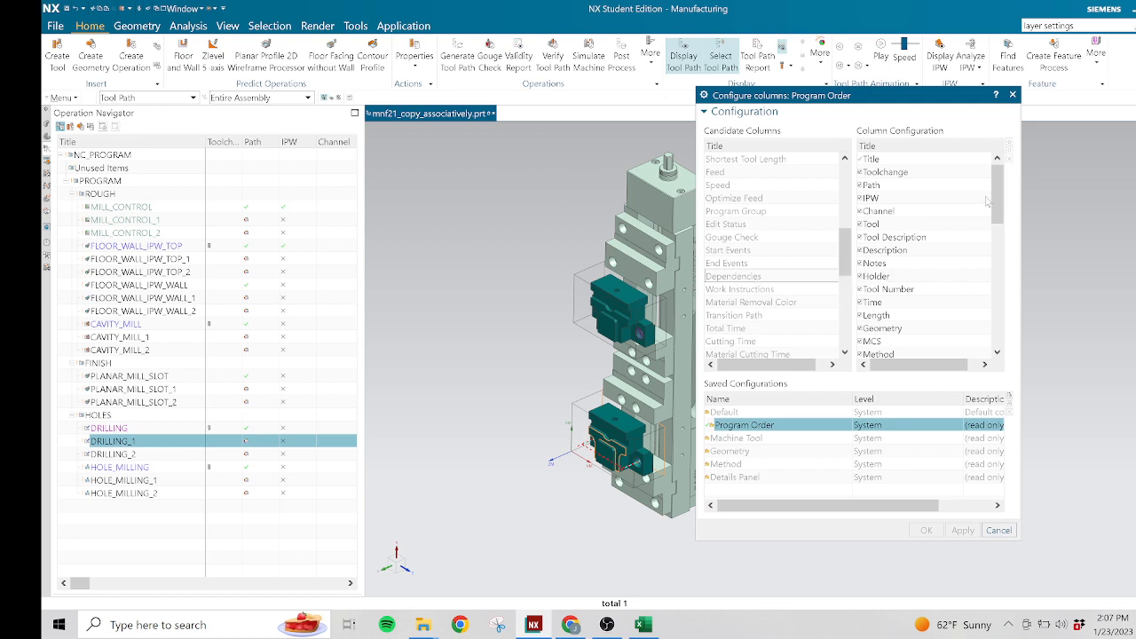
left_click_drag(998, 193, 999, 328)
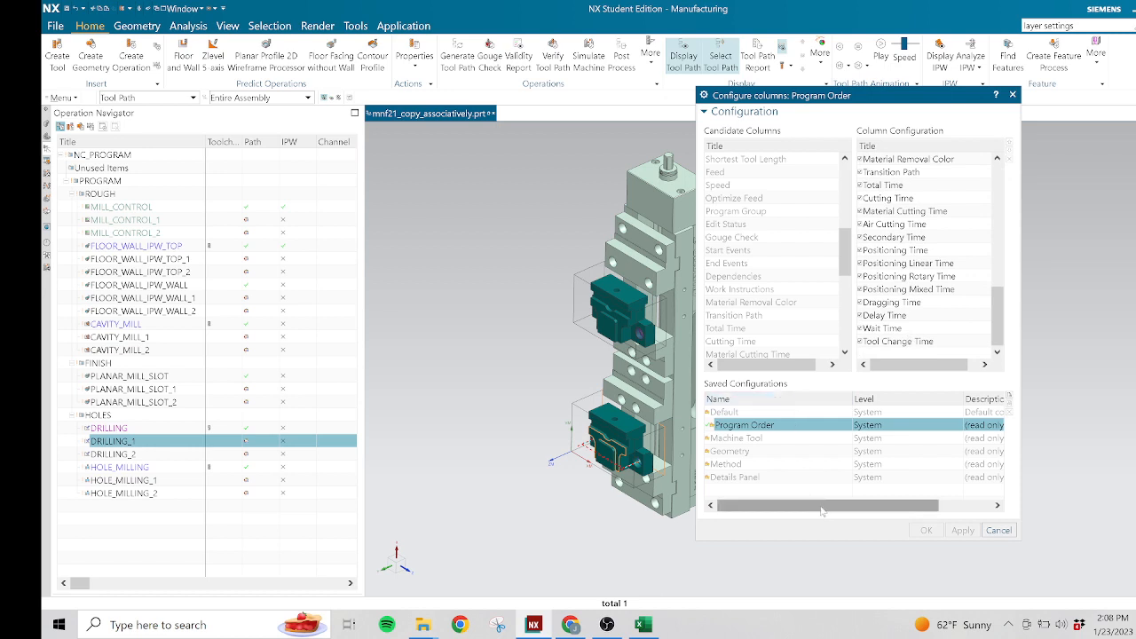
mouse_move(822, 511)
left_mouse_down()
mouse_move(932, 511)
mouse_move(782, 513)
left_mouse_up()
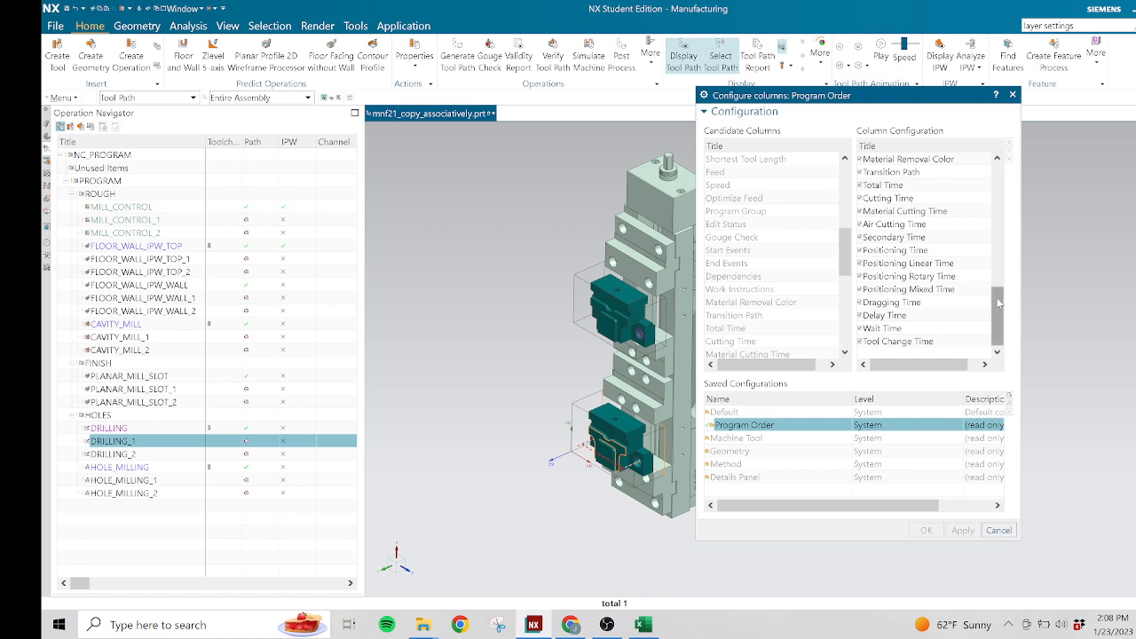
mouse_move(1003, 305)
left_mouse_down()
mouse_move(987, 175)
mouse_move(987, 319)
left_mouse_up()
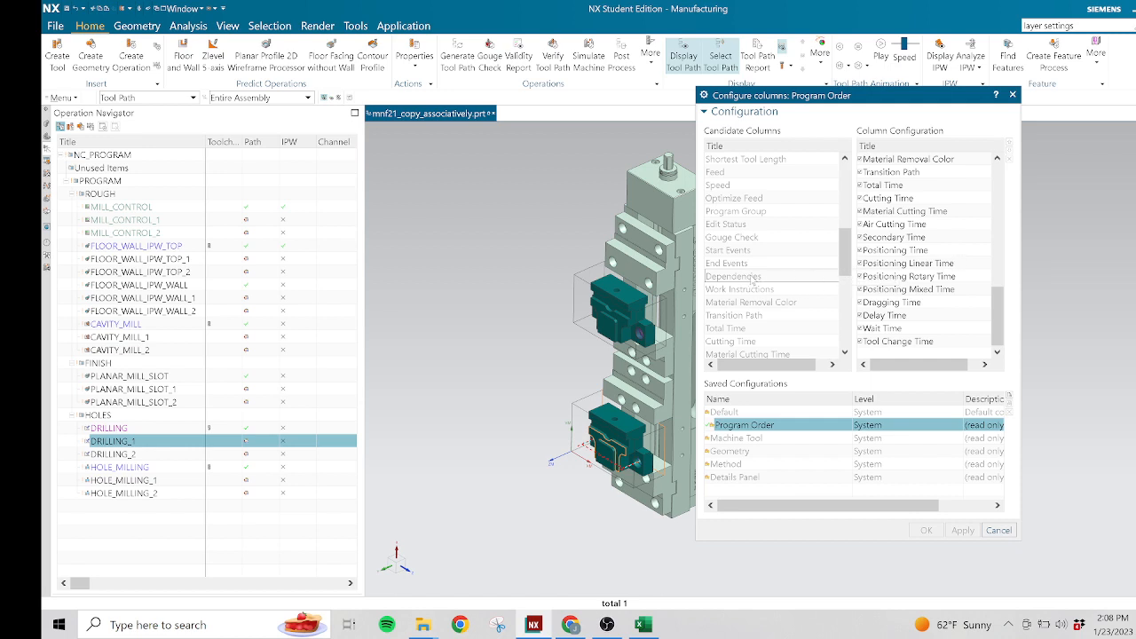
left_click_drag(845, 252, 863, 328)
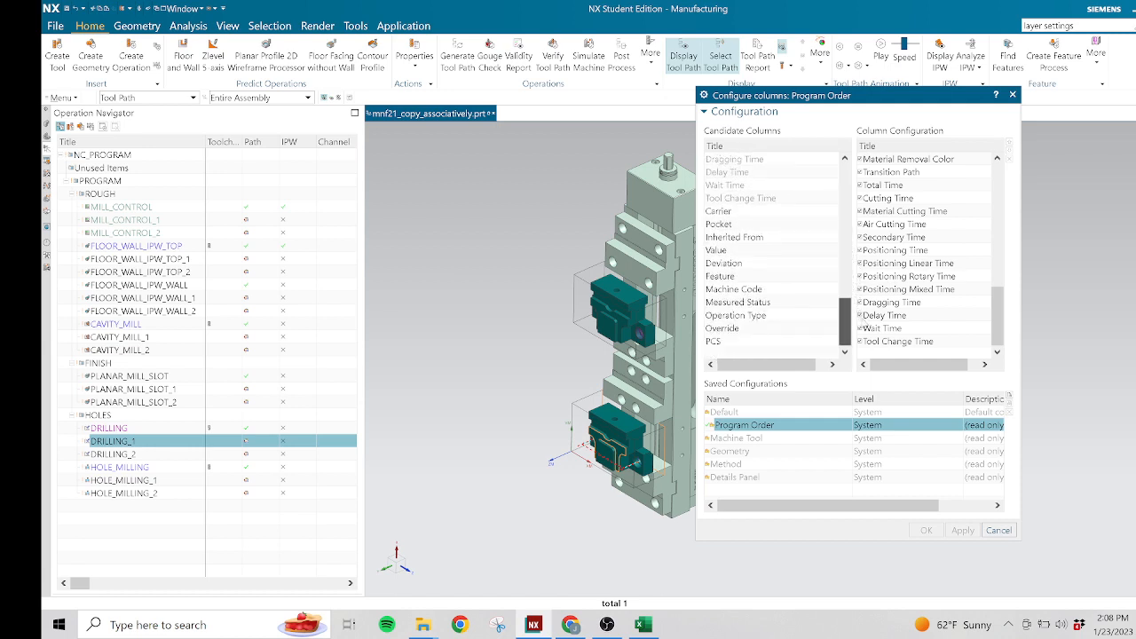
left_click_drag(864, 325, 862, 299)
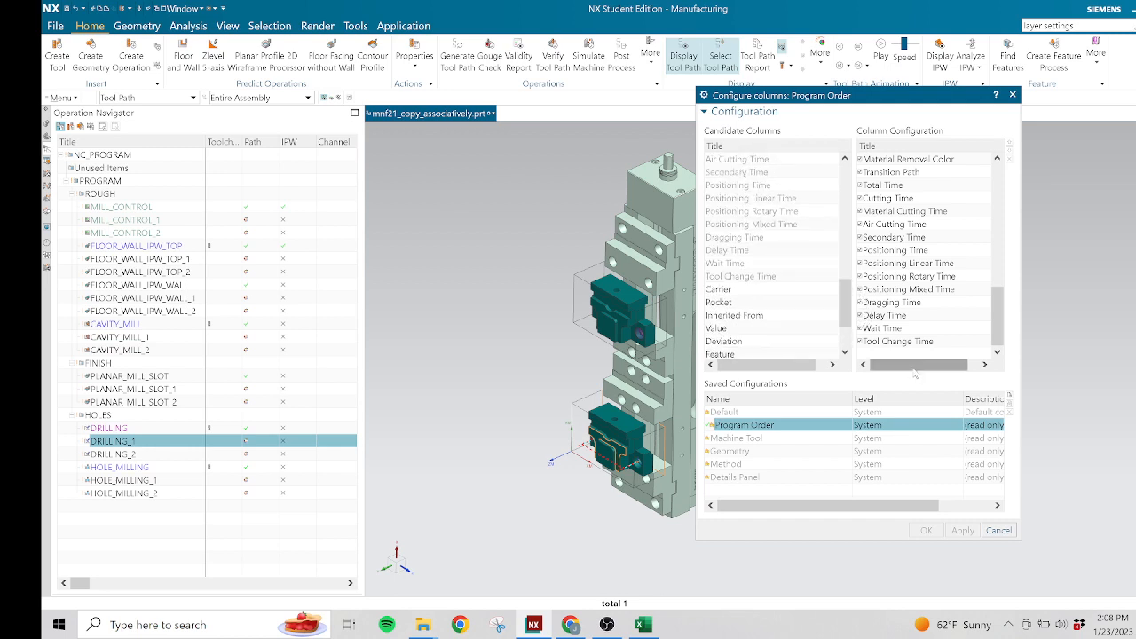
left_click_drag(999, 314, 984, 283)
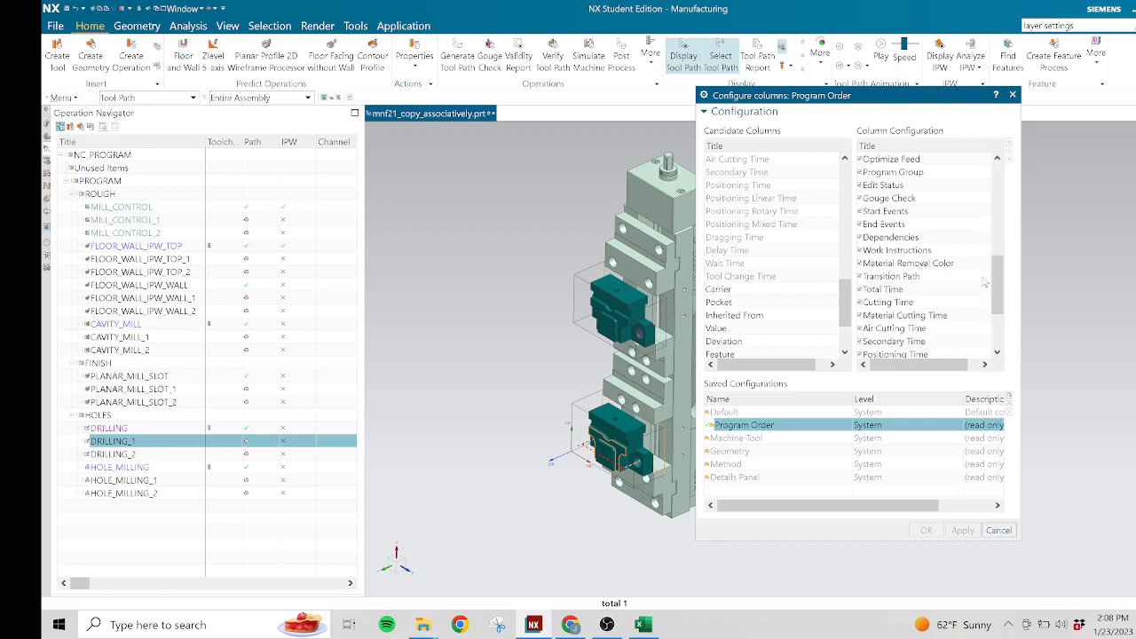
- Try to move the Dependencies column out of the configured columns into the candidate columns
left_click(900, 238)
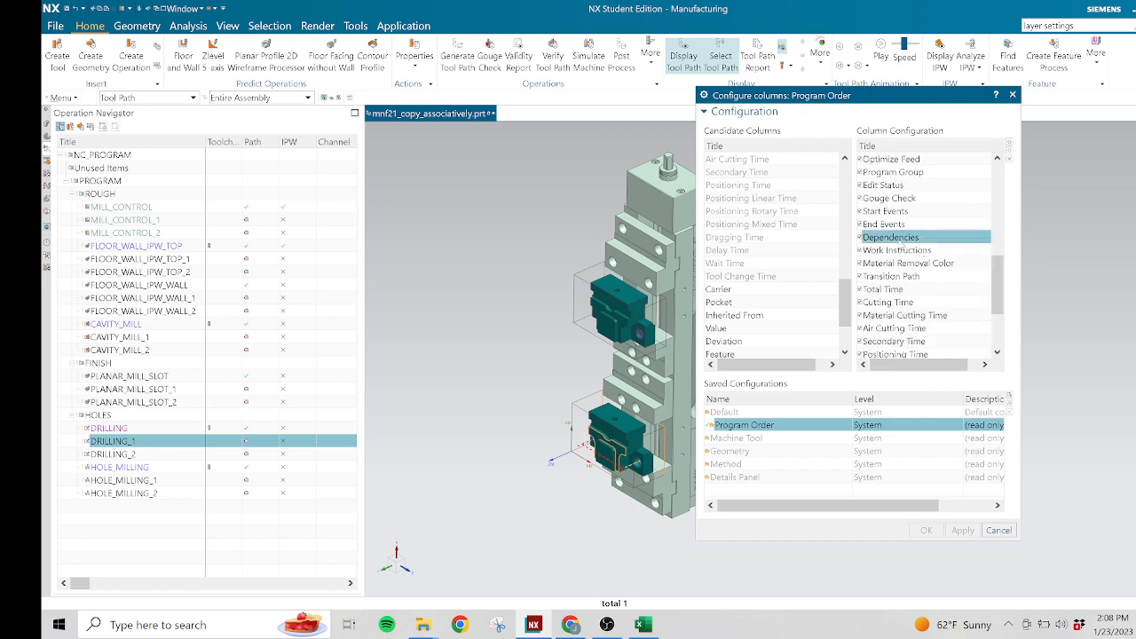
left_click_drag(901, 248, 778, 230)
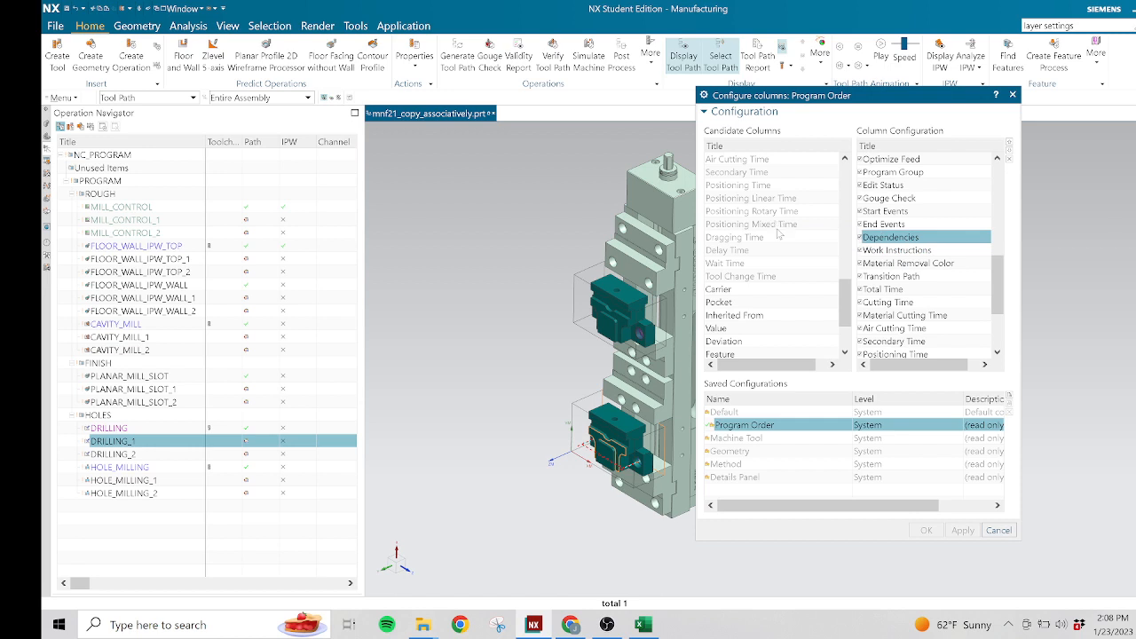
right_click(890, 241)
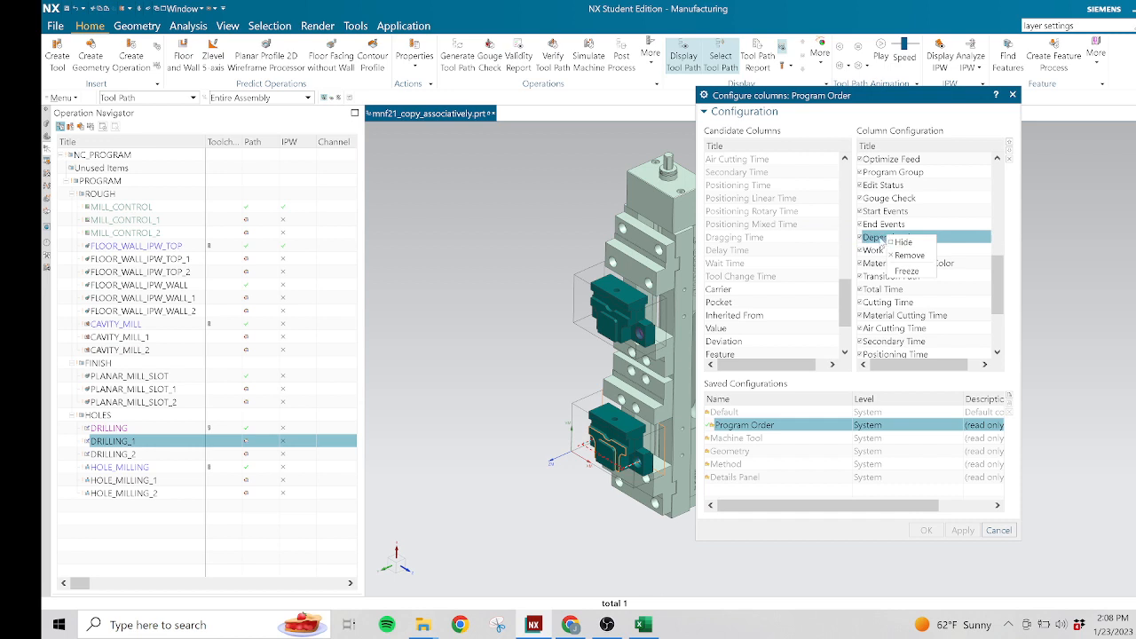
left_click_drag(888, 239, 770, 224)
left_click_drag(898, 240, 771, 224)
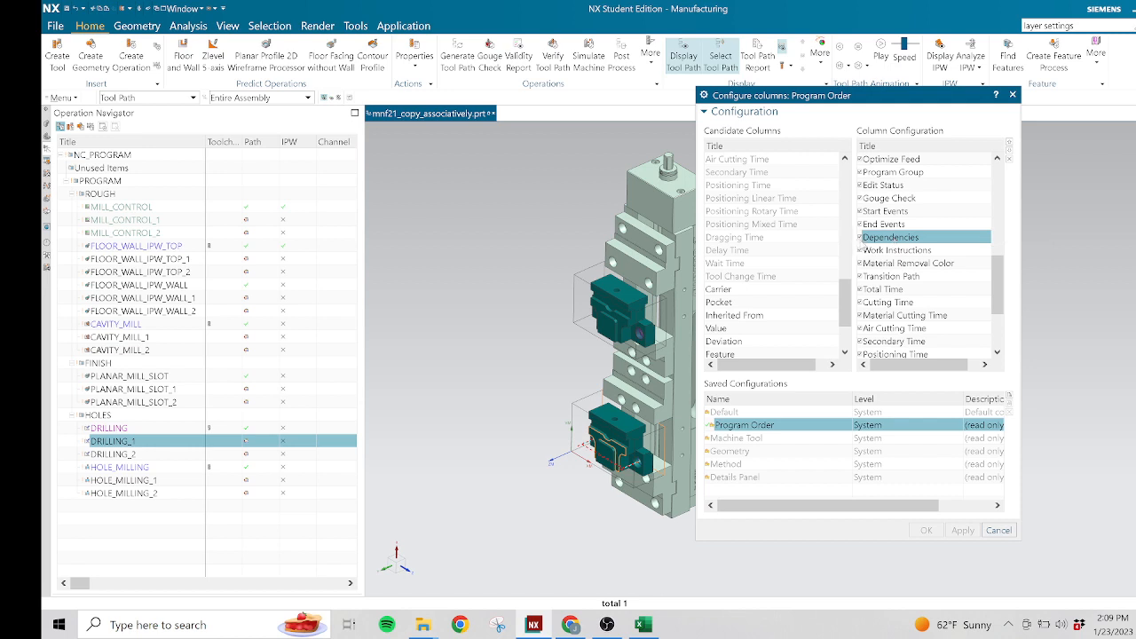
- Try hiding and restoring the Dependencies column in the Program Order configuration, review the remaining configured columns, and cancel the configuration
left_click(860, 237)
left_click(860, 237)
left_click(859, 237)
left_click(859, 237)
right_click(912, 240)
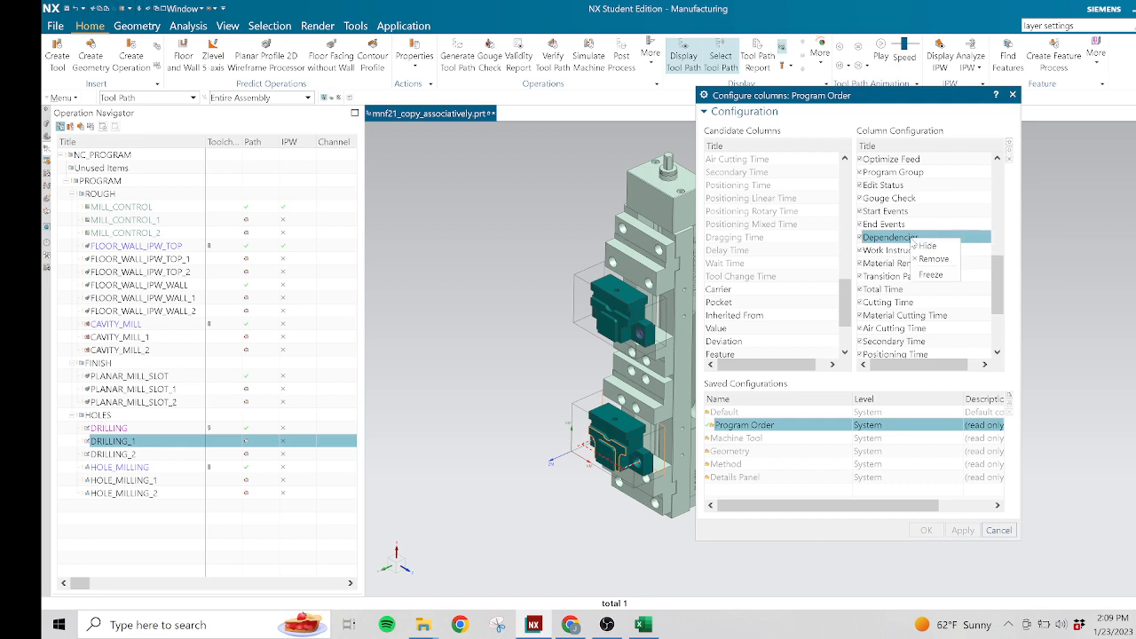
left_click(930, 248)
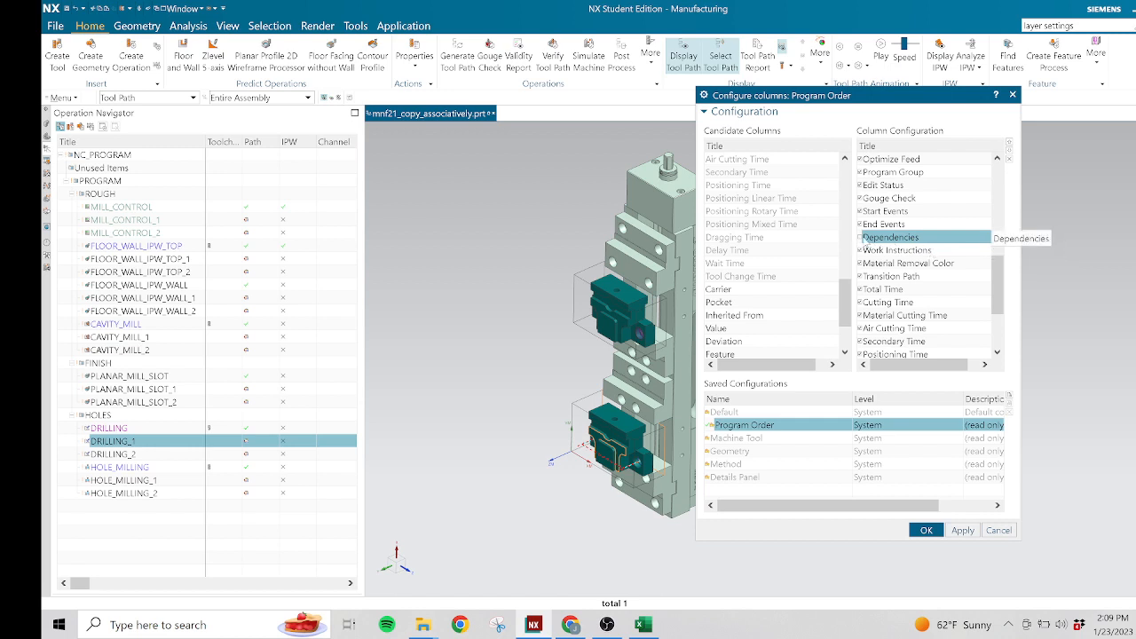
left_click(860, 238)
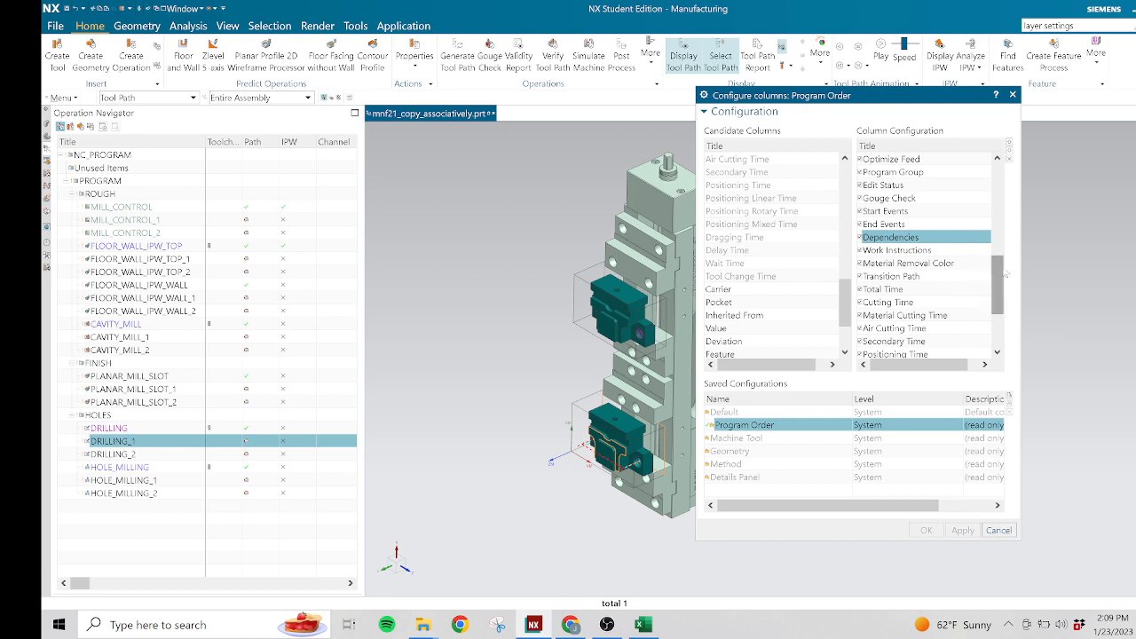
left_click_drag(1000, 277, 998, 311)
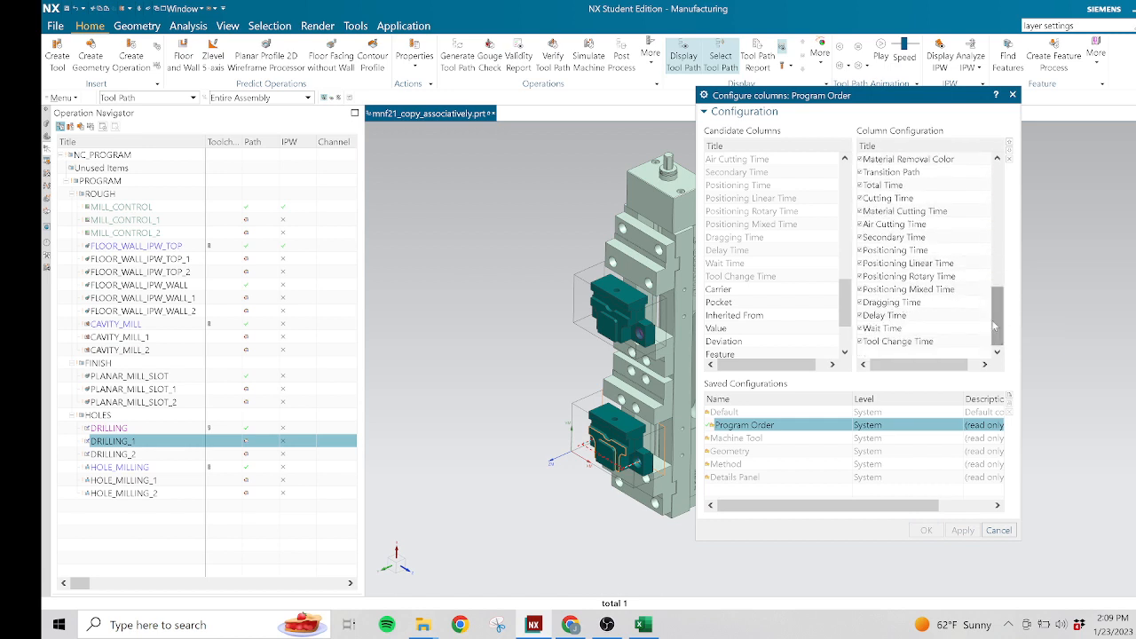
left_click(999, 531)
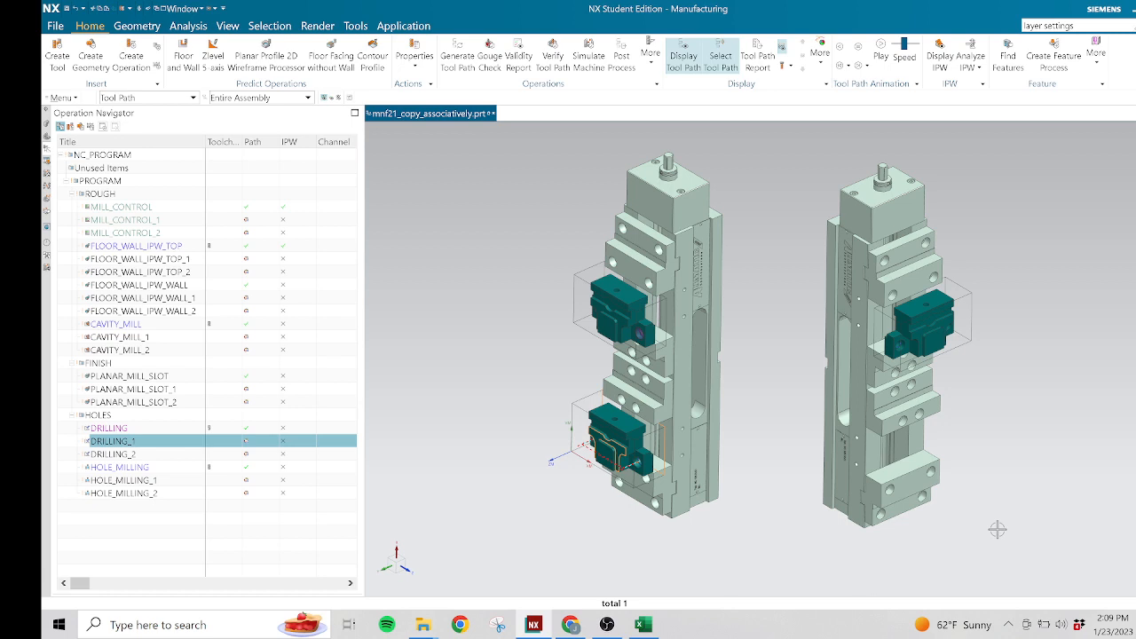
- Look for the Dependencies column in the Program Order View, temporarily widening the Operation Navigator
right_click(133, 147)
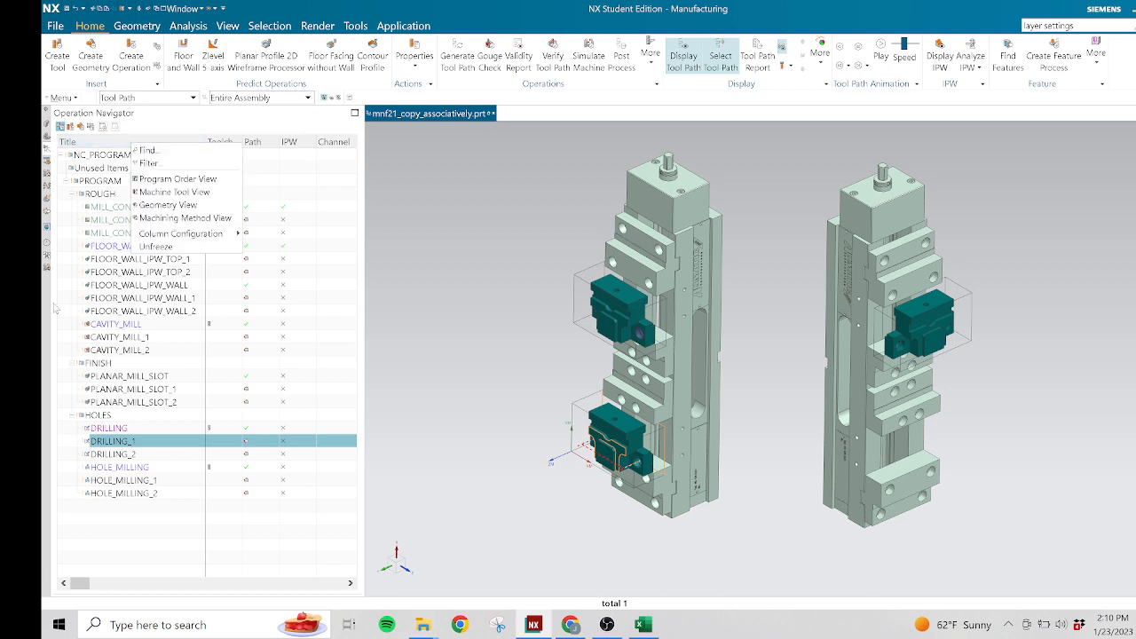
left_click(53, 307)
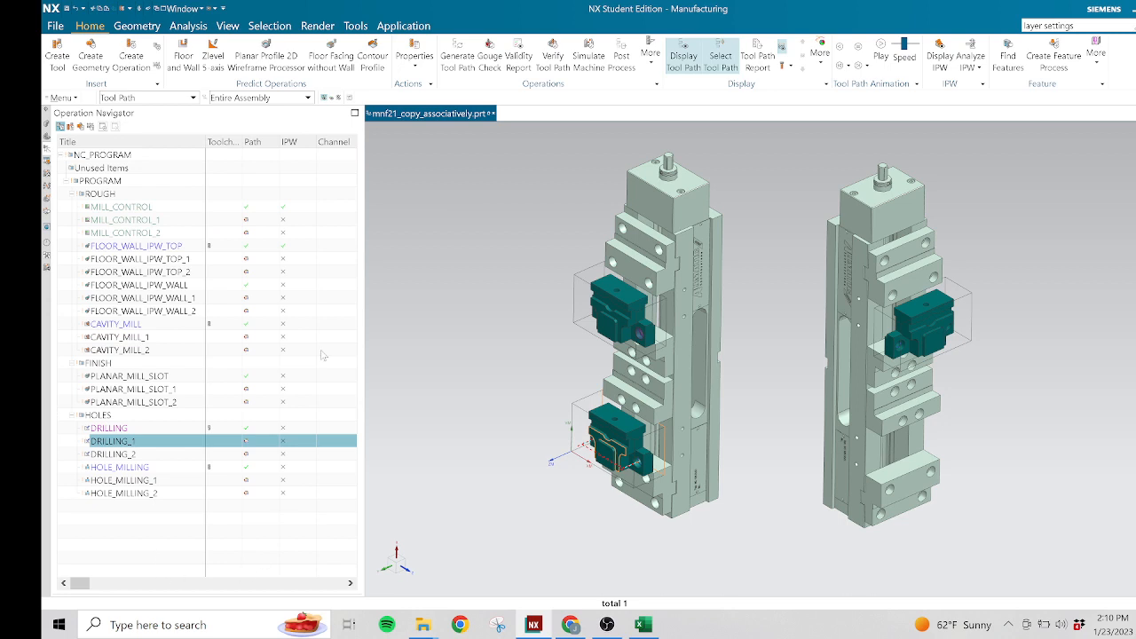
left_click(287, 583)
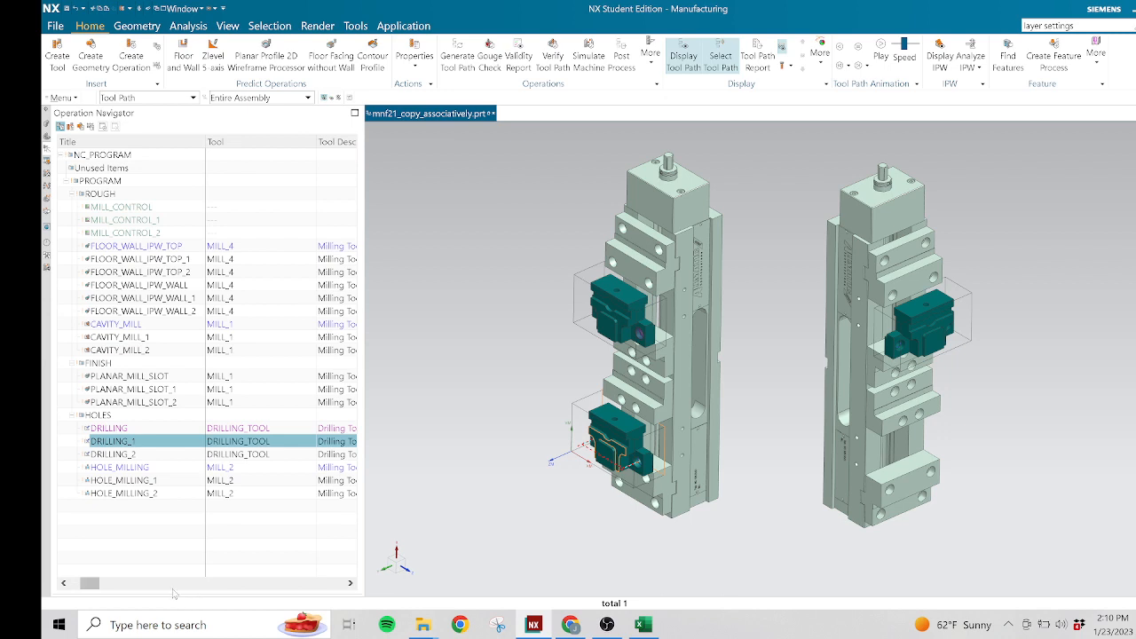
left_click_drag(88, 583, 65, 584)
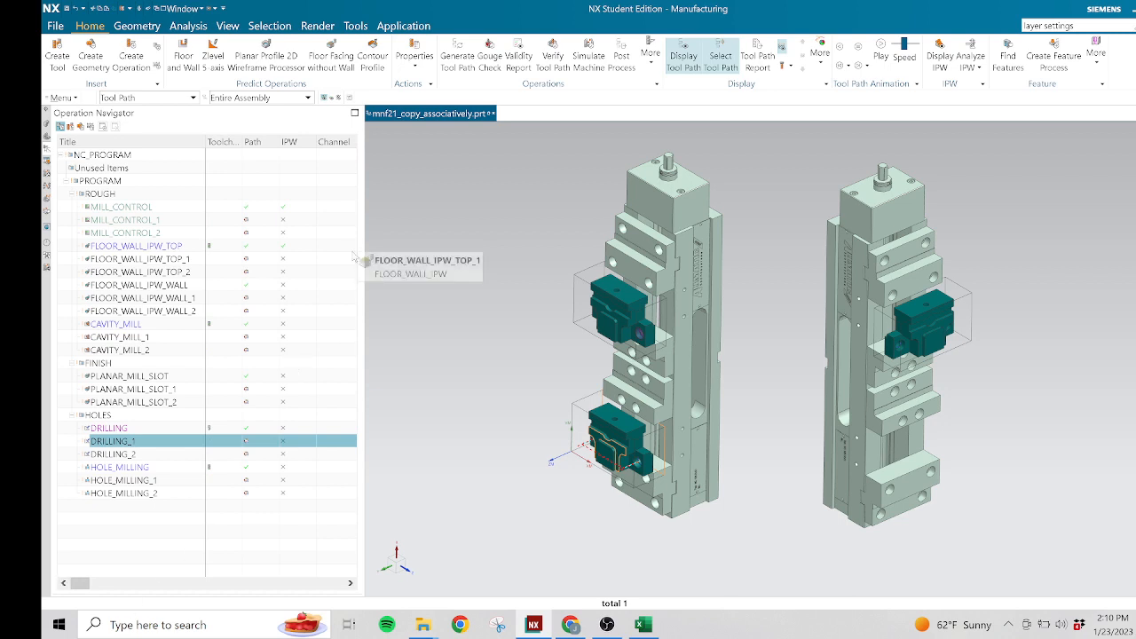
left_click_drag(364, 275, 482, 284)
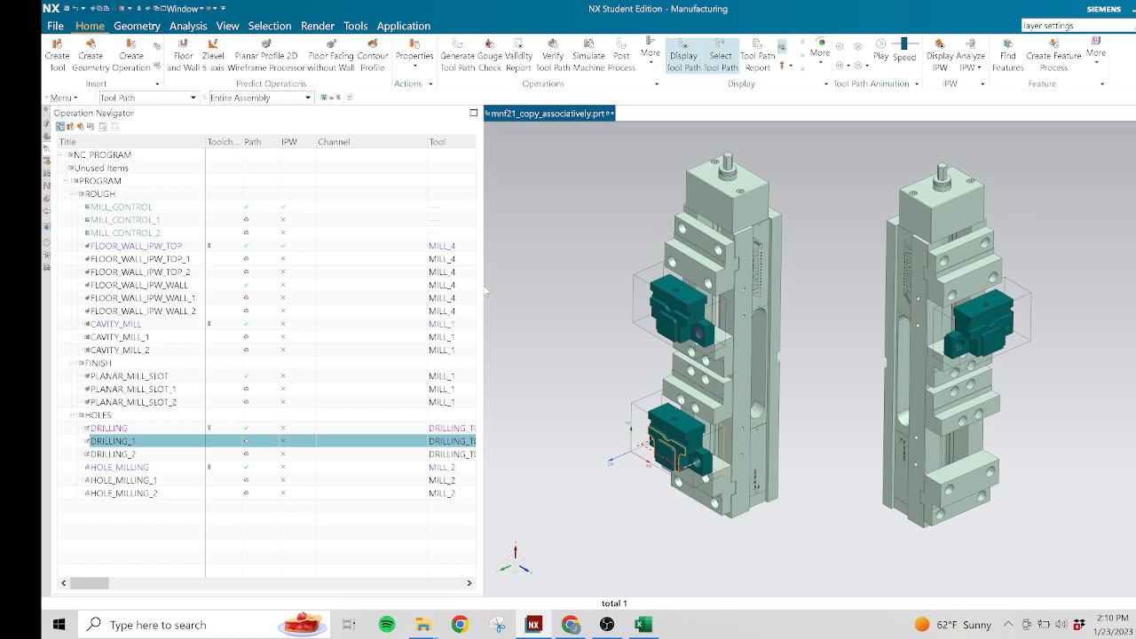
left_click_drag(482, 289, 372, 266)
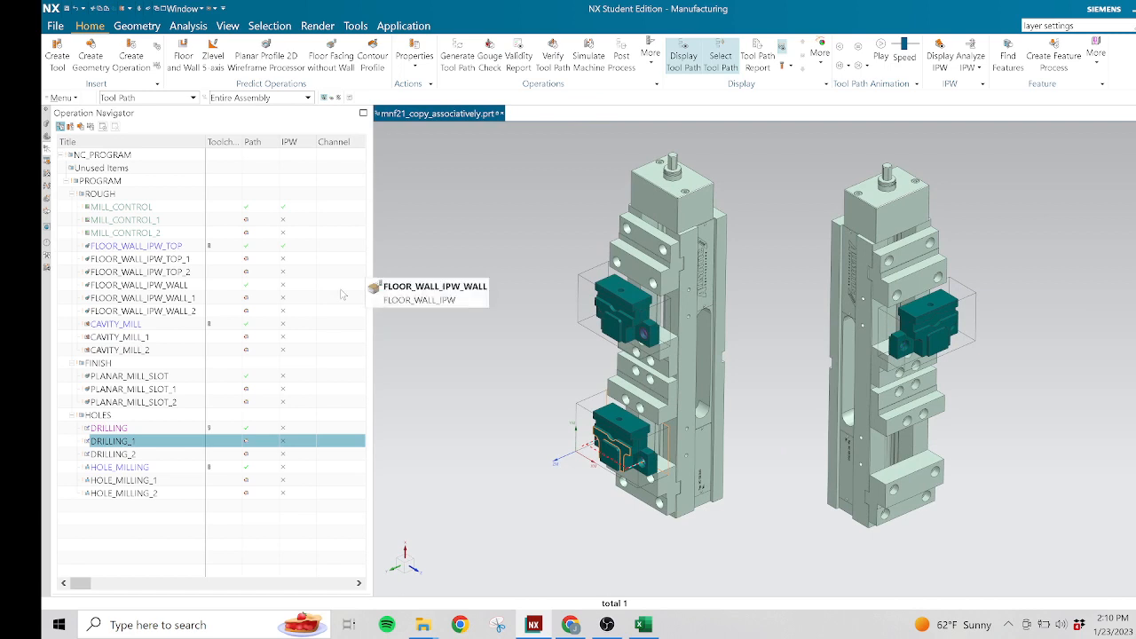
- Unfreeze the columns of the Operation Navigator's Program Order View
right_click(185, 589)
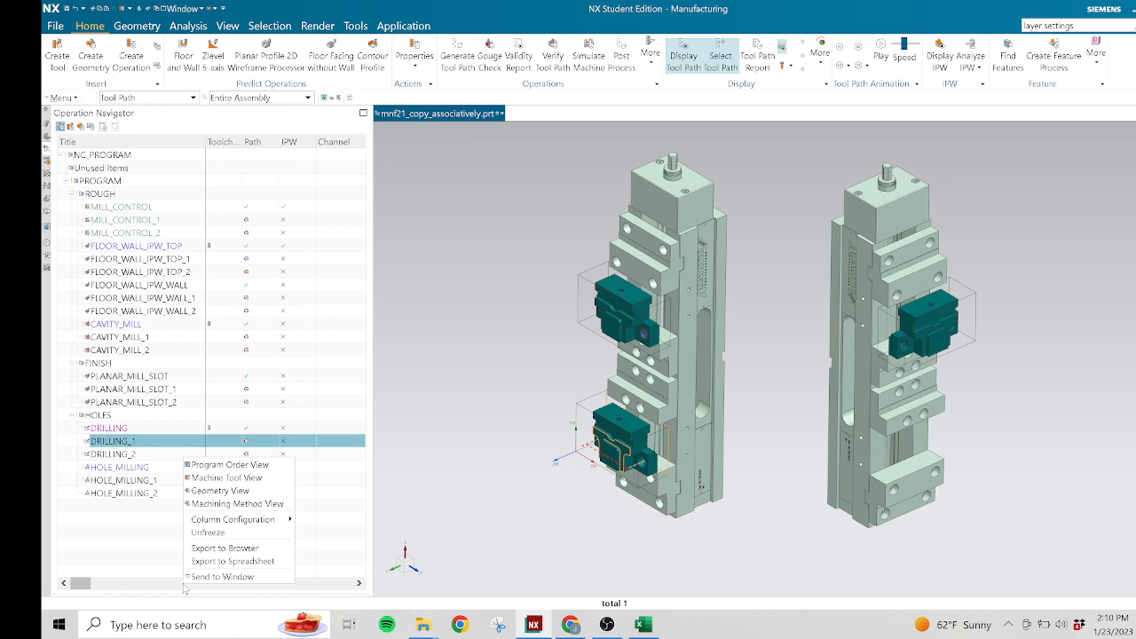
mouse_move(261, 523)
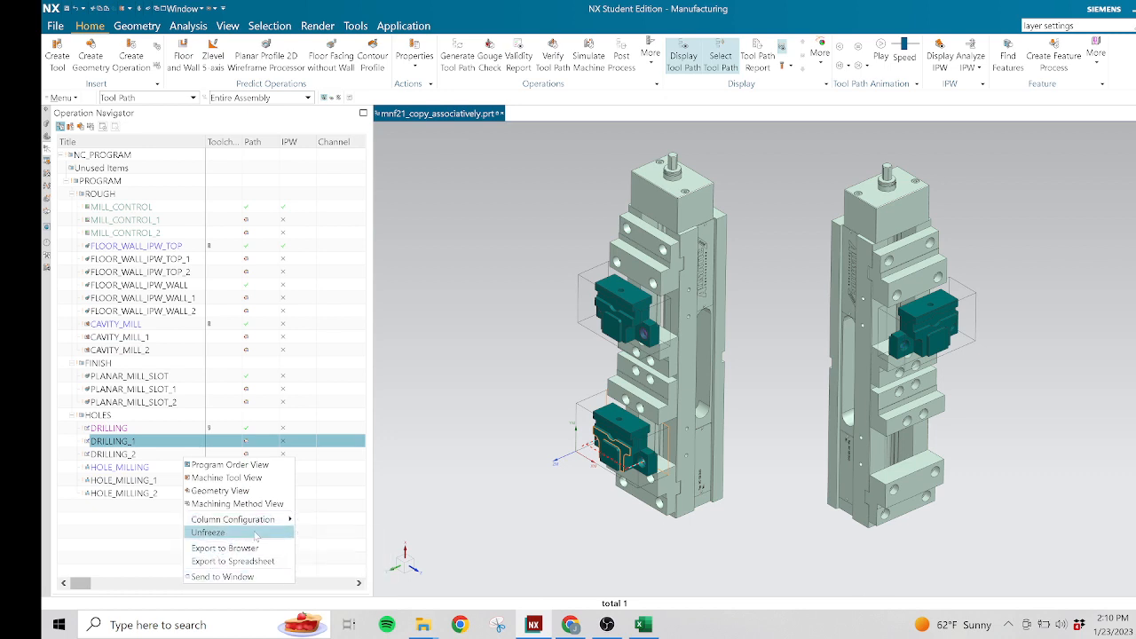
left_click(256, 536)
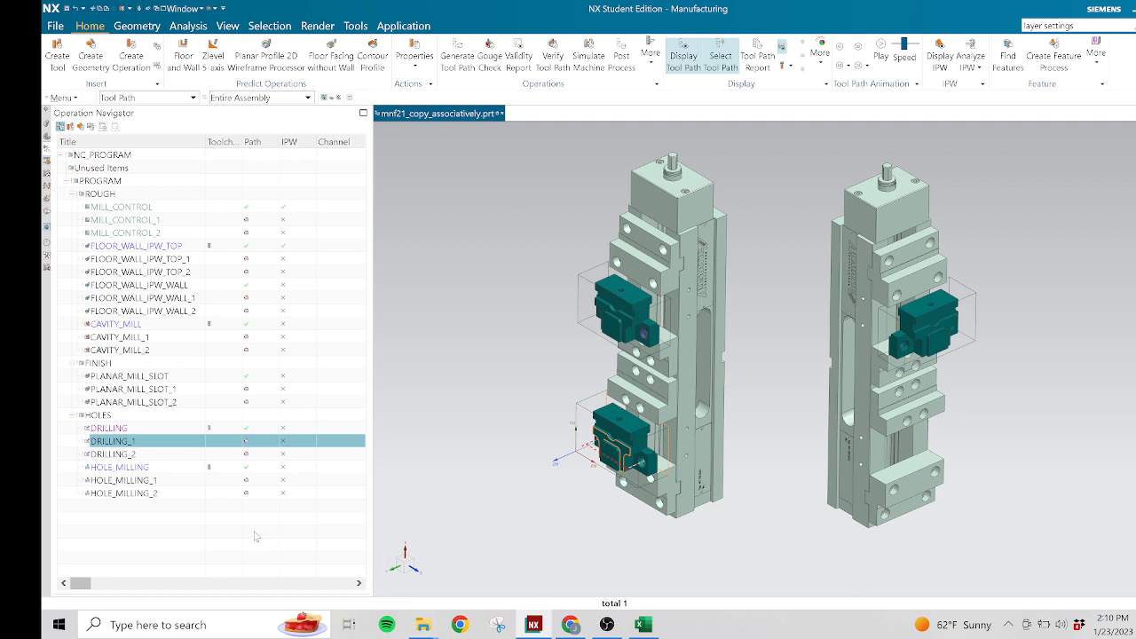
- Try the Default column configuration on the Program Order View, and undo the last action
right_click(188, 590)
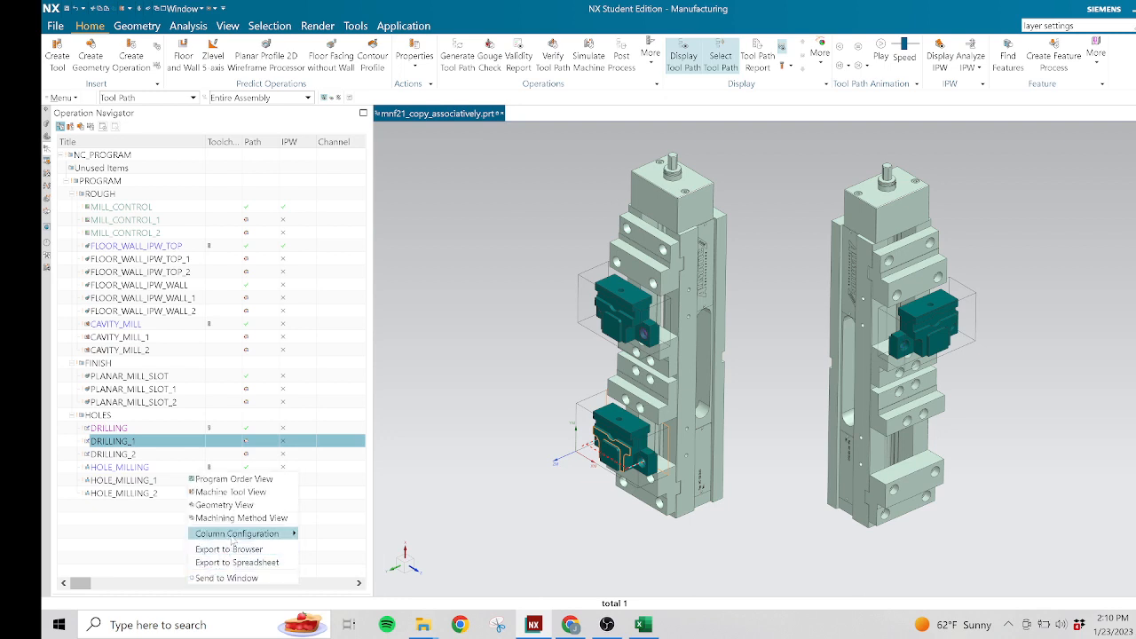
mouse_move(232, 541)
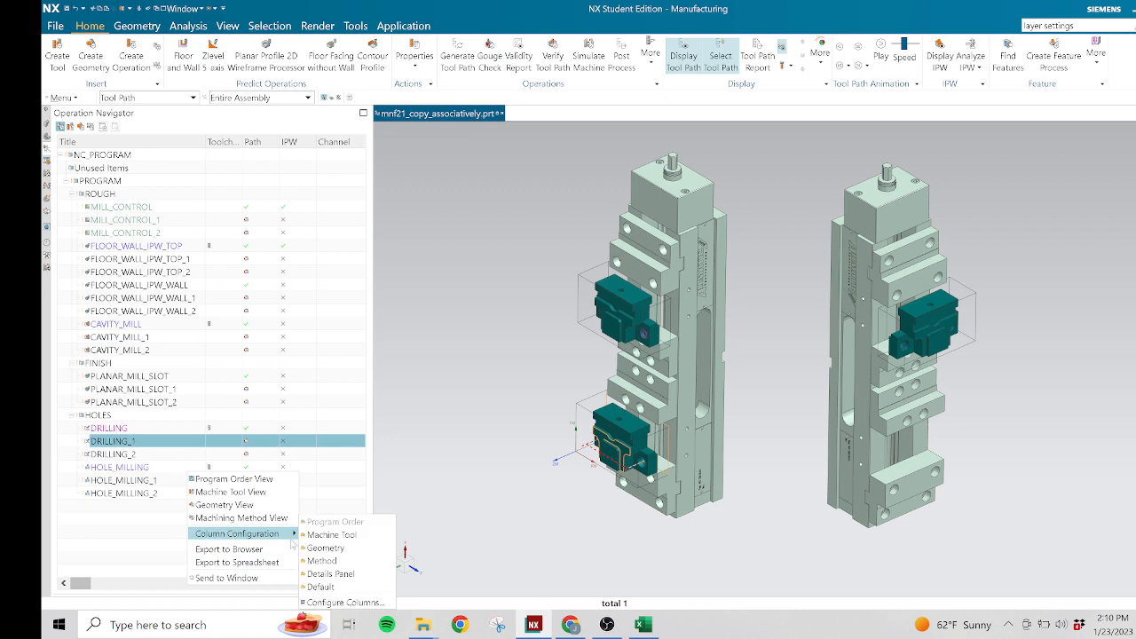
left_click(321, 587)
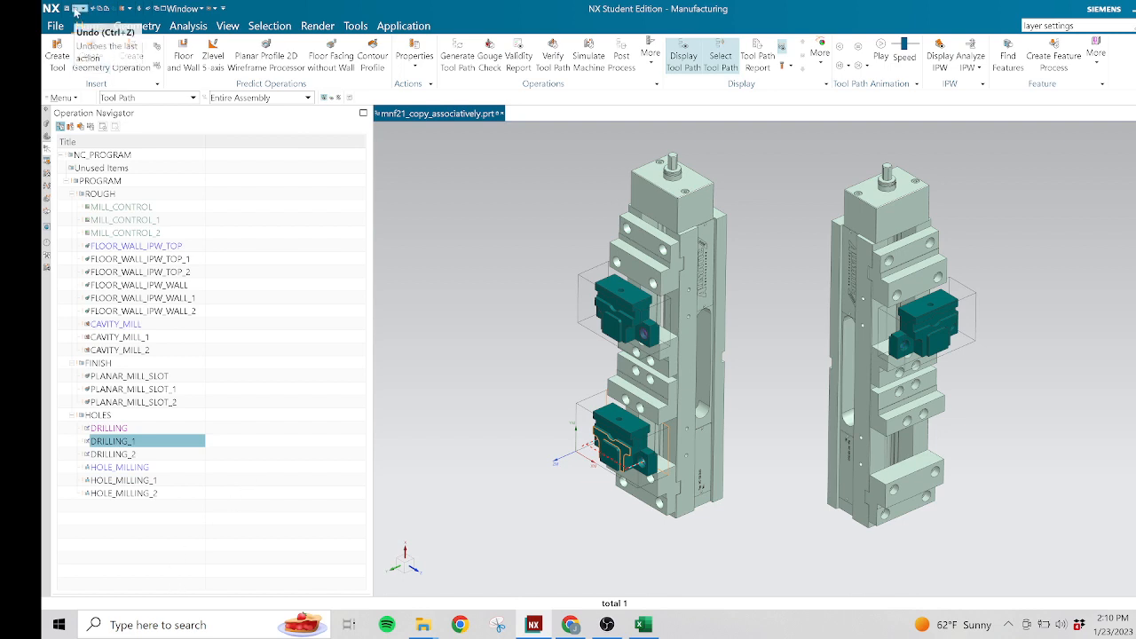
left_click(76, 8)
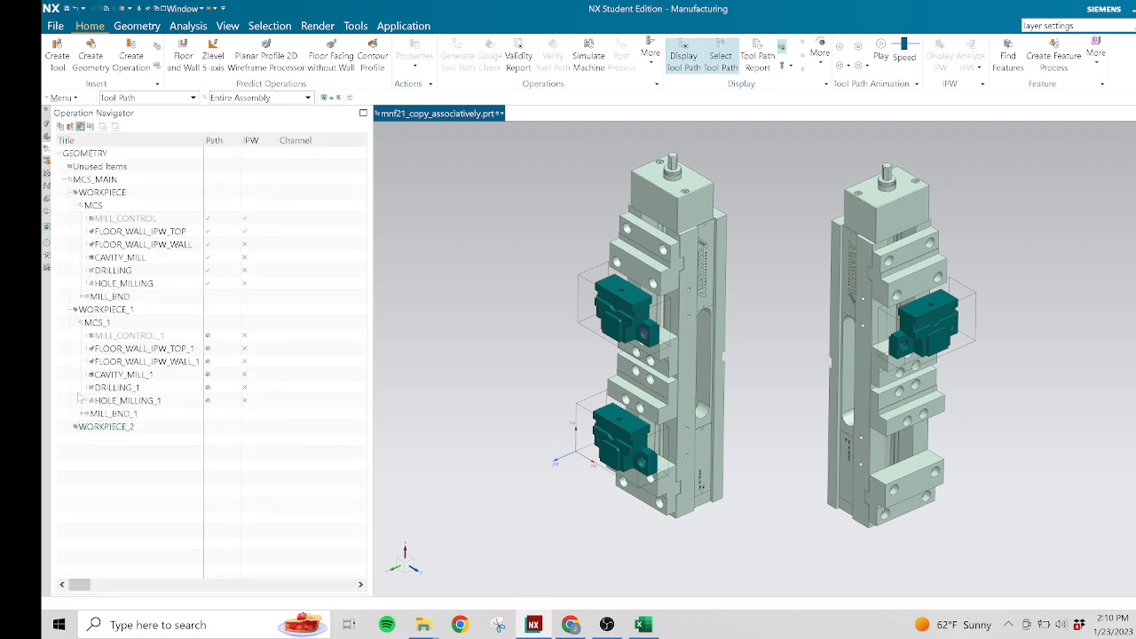
- Look through all the columns of the Geometry View in the Operation Navigator for Dependencies
left_click(182, 585)
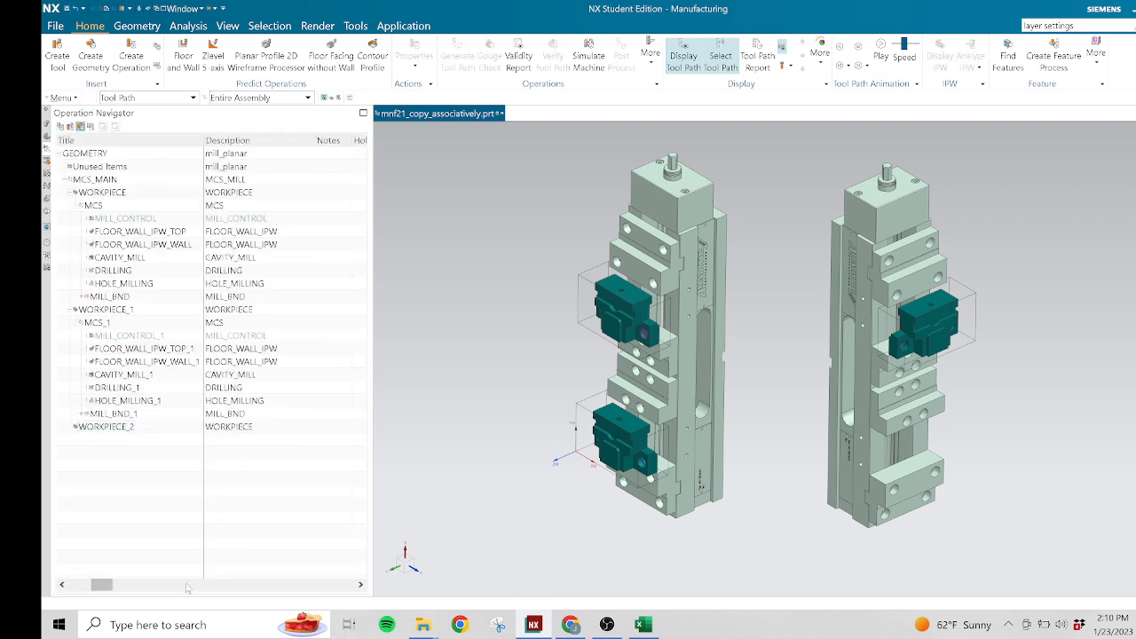
left_click(195, 586)
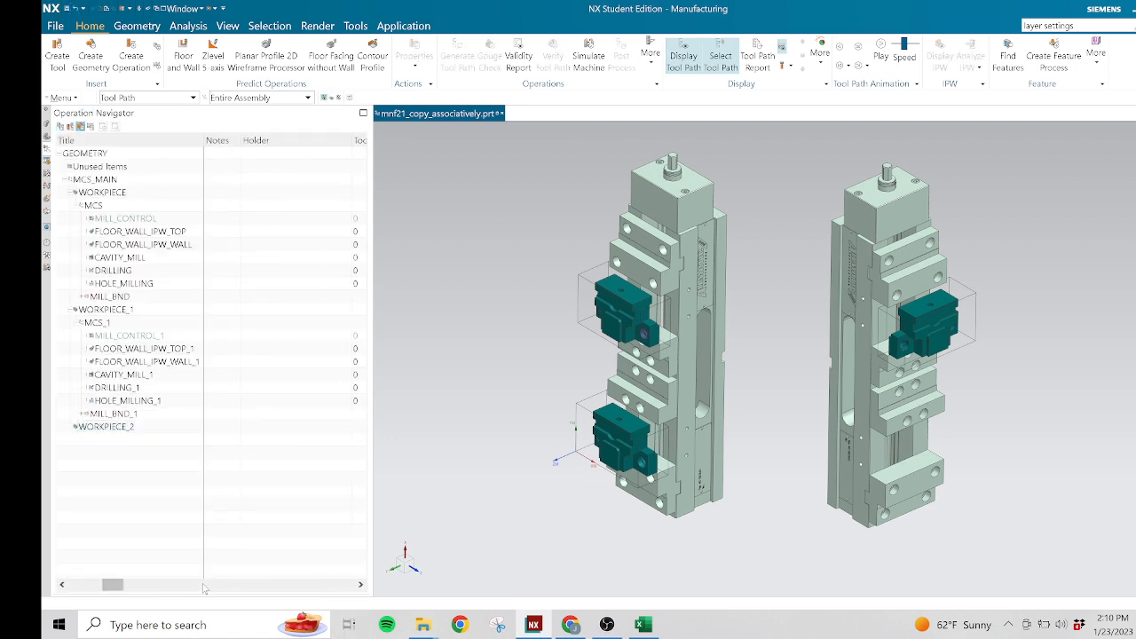
left_click(202, 586)
left_click(204, 586)
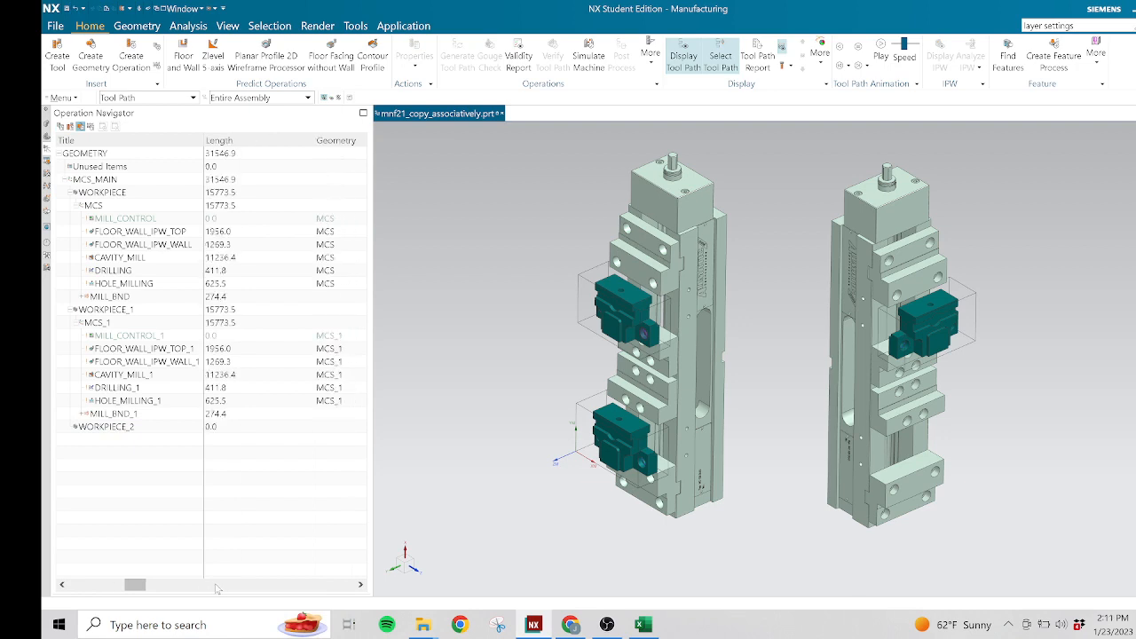
left_click(218, 588)
left_click(224, 587)
left_click(229, 588)
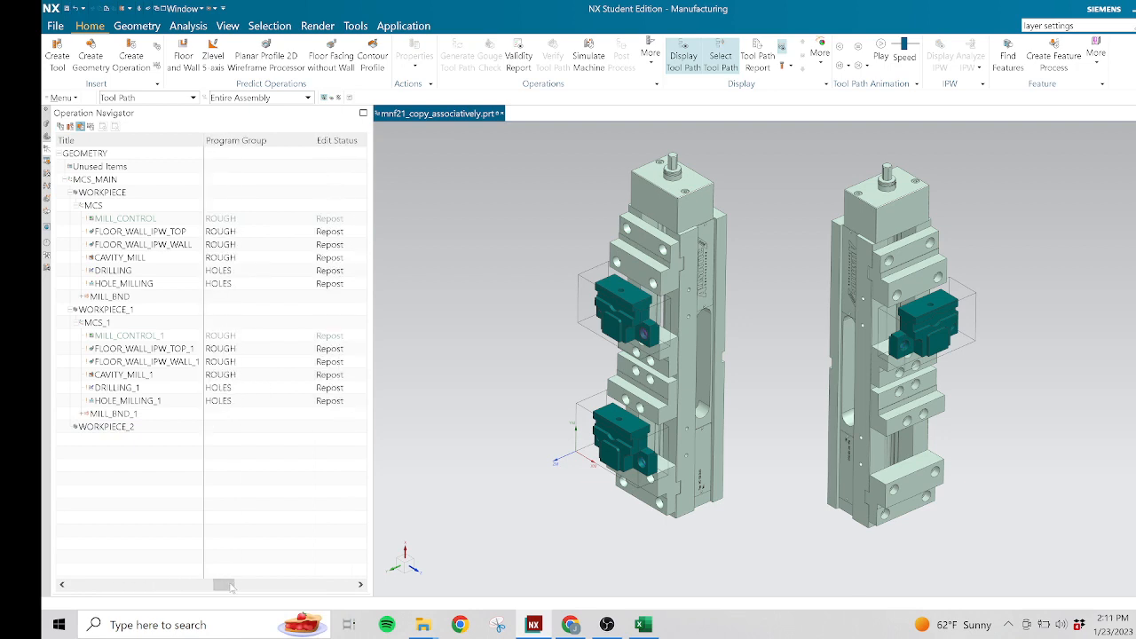
left_click(235, 587)
left_click(251, 589)
left_click_drag(298, 591, 351, 595)
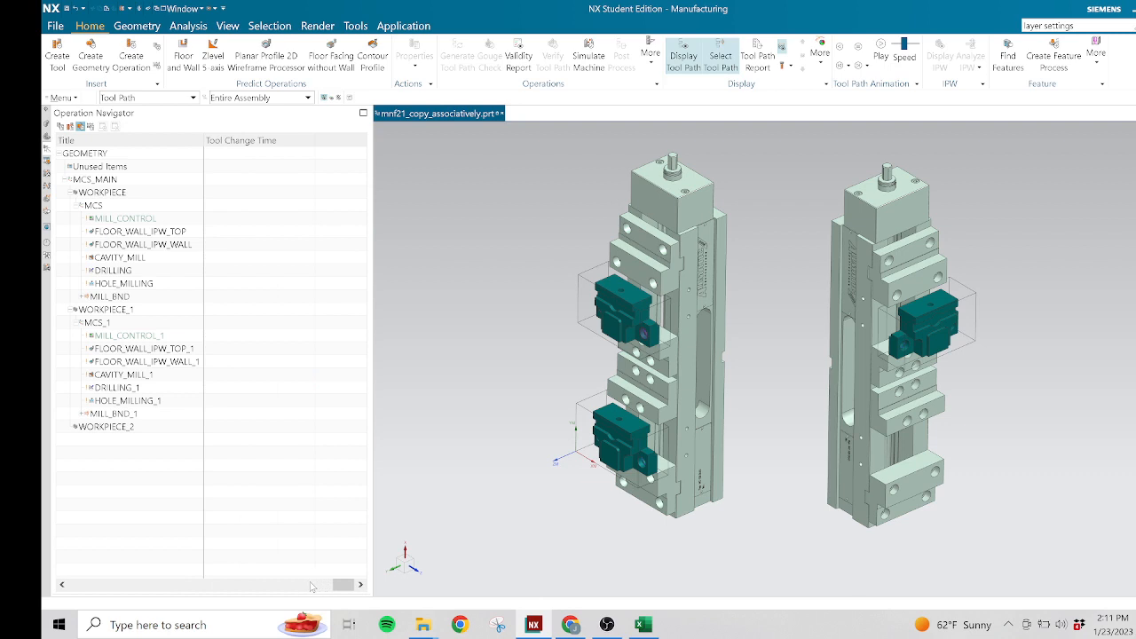
left_click(235, 588)
left_click(235, 588)
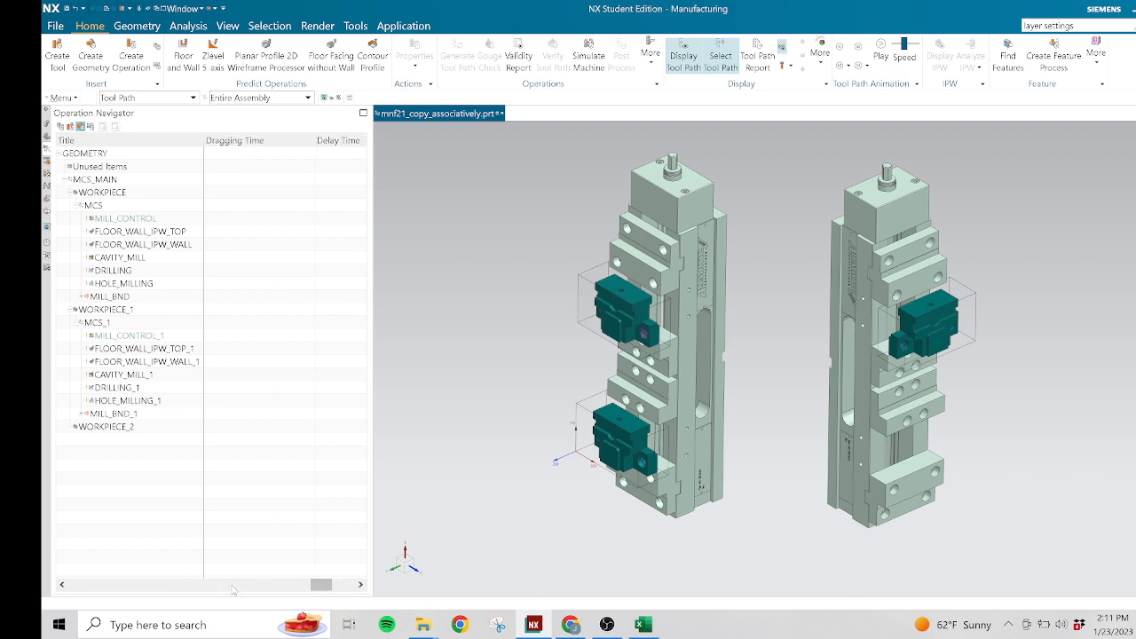
left_click(220, 588)
left_click(213, 587)
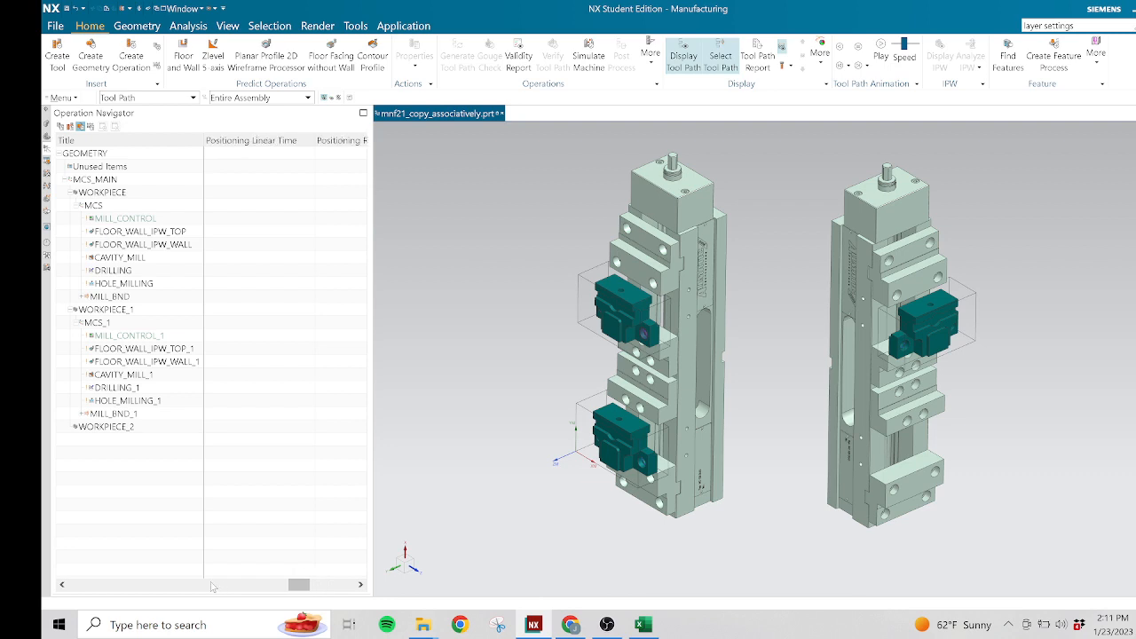
left_click(201, 587)
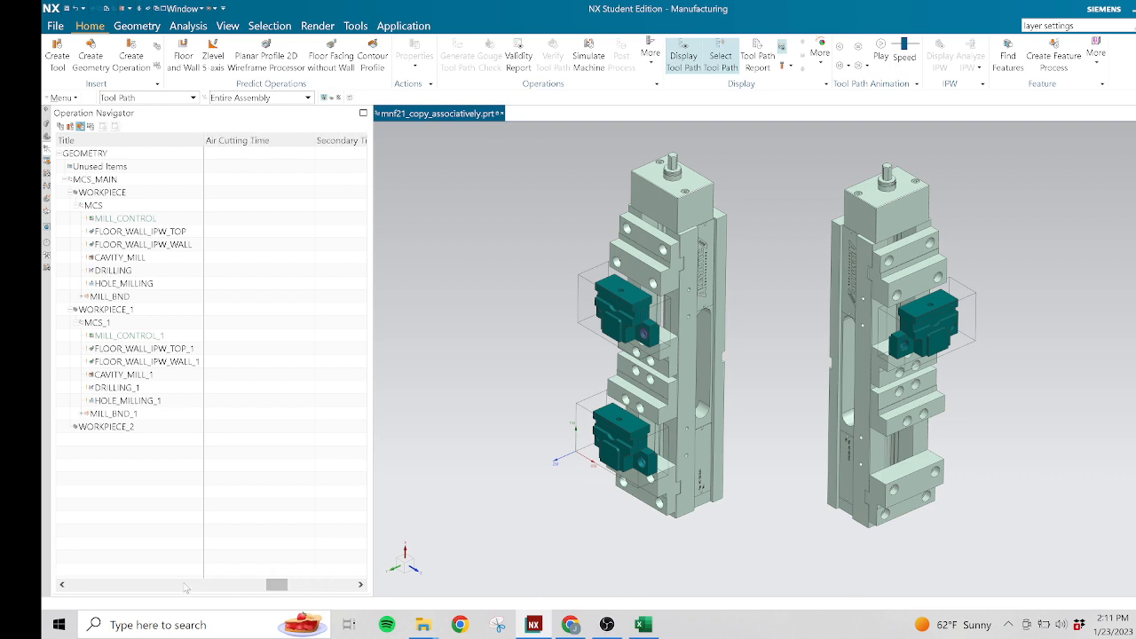
left_click(188, 588)
left_click(171, 589)
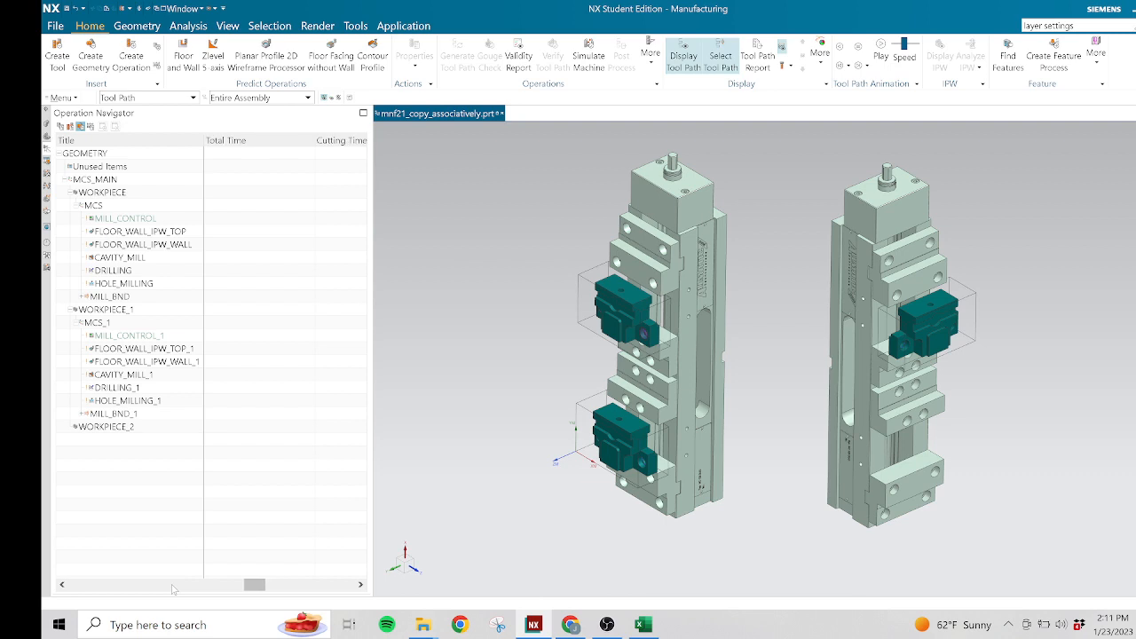
left_click(162, 589)
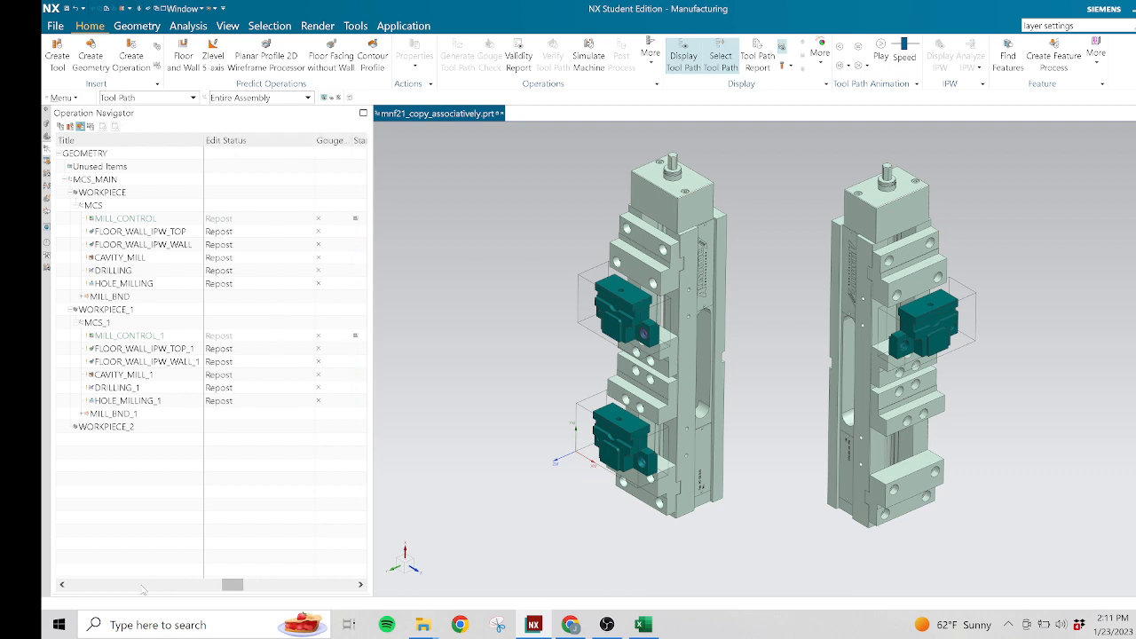
- Bring the Dependencies column of the Geometry View into sight, and widen both the Operation Navigator and that column
left_click(249, 588)
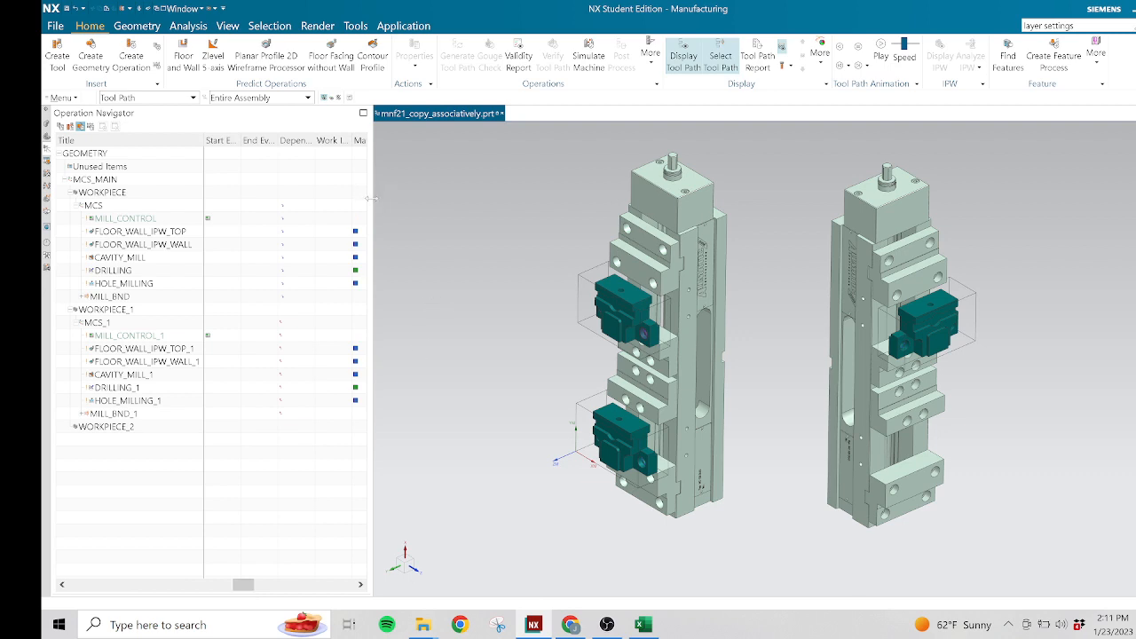
left_click_drag(372, 201, 446, 213)
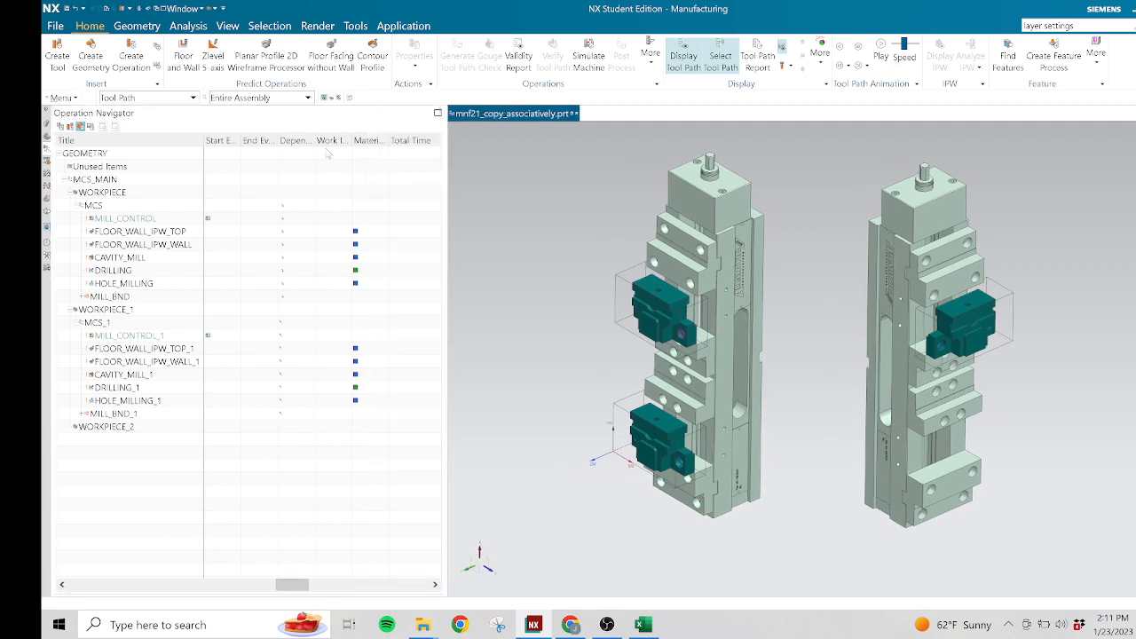
left_click_drag(314, 141, 365, 145)
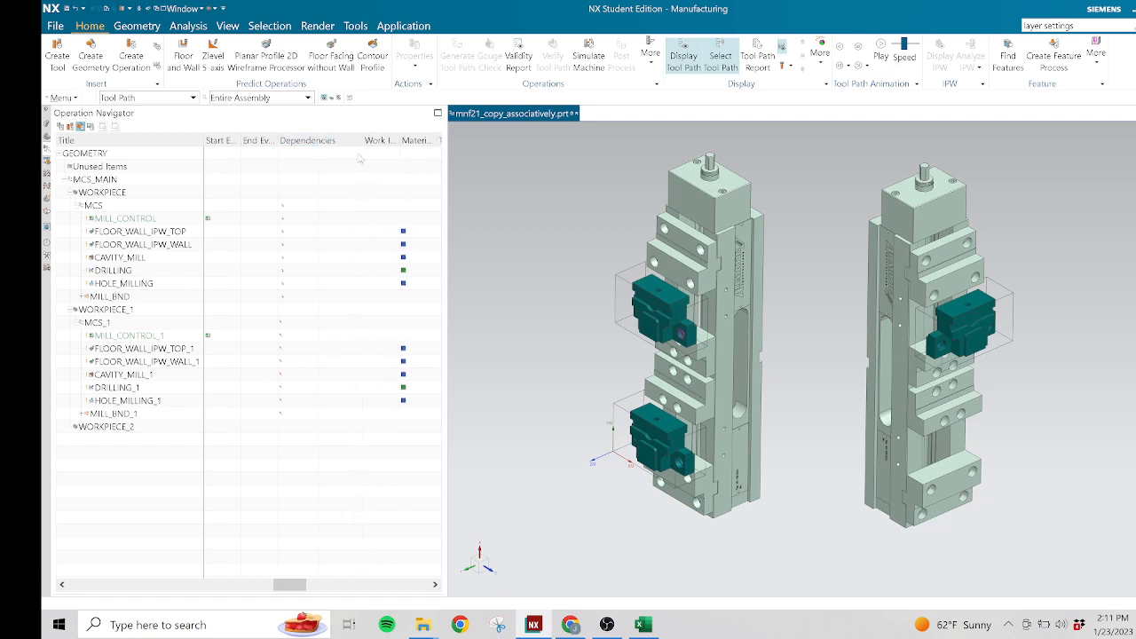
- Examine the dependency marks of MCS and MILL_CONTROL under WORKPIECE, and select the FLOOR_WALL_IPW_TOP operation
left_click(309, 210)
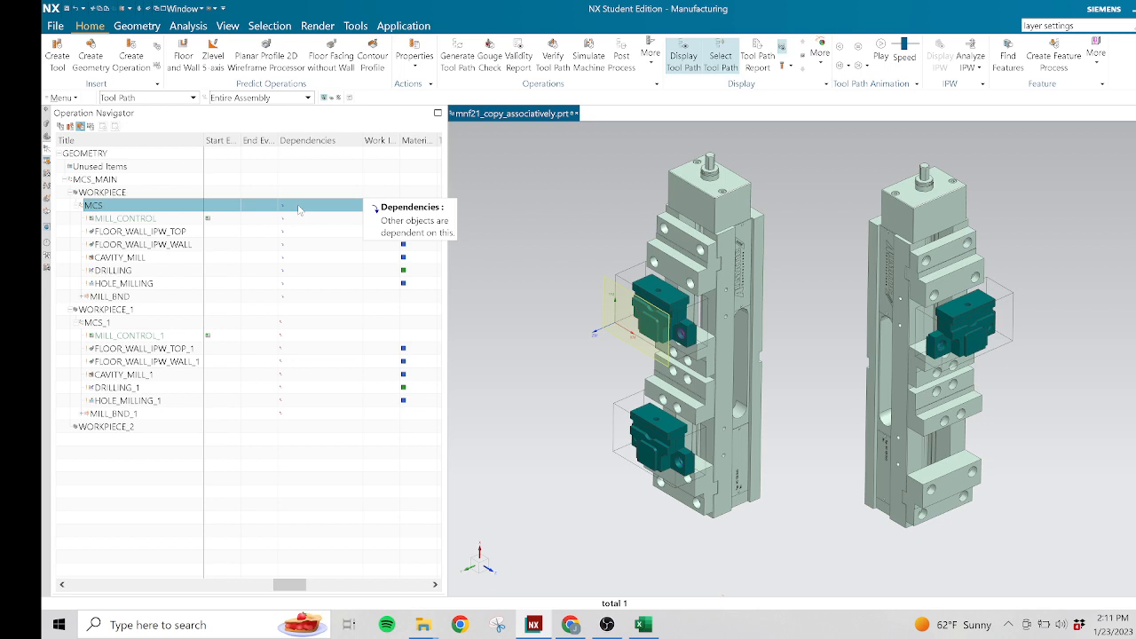
left_click(288, 218)
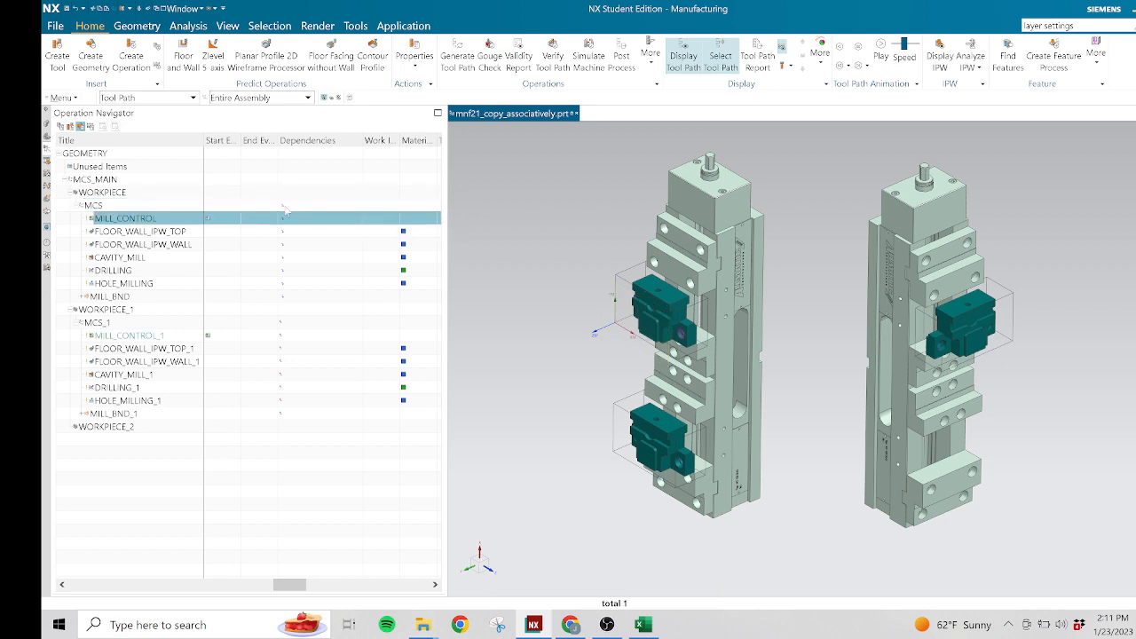
left_click(285, 206)
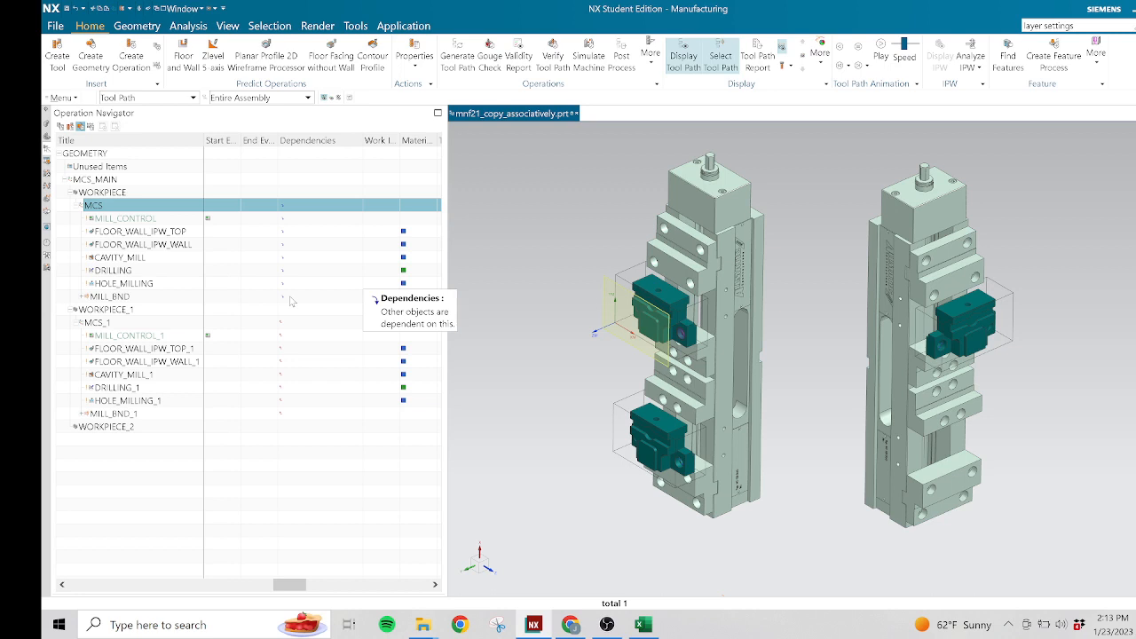
left_click(178, 232)
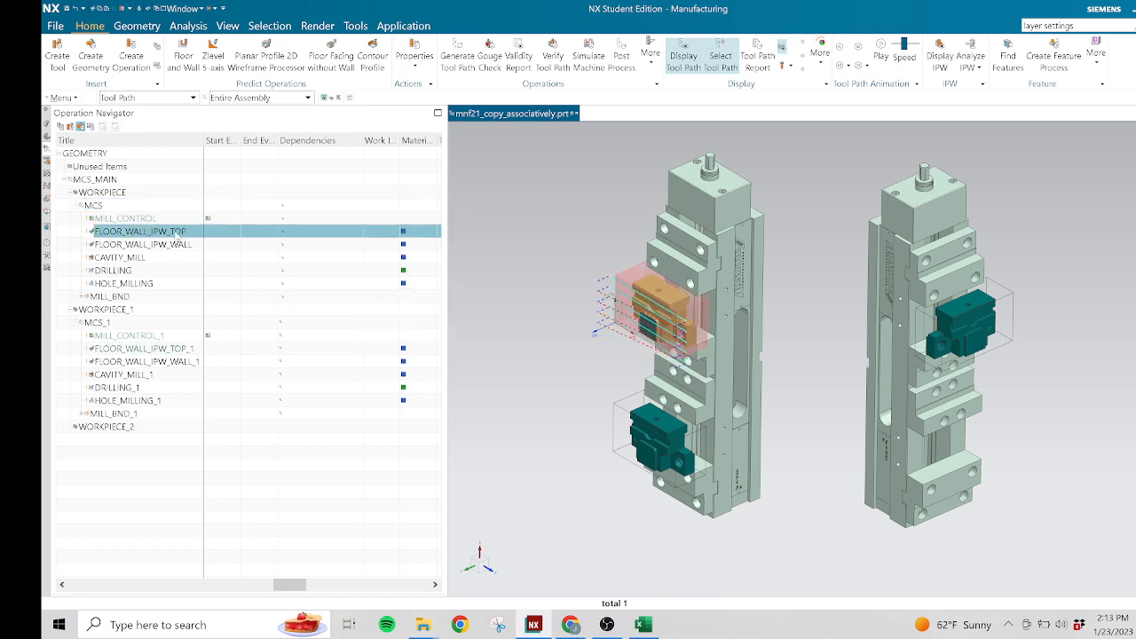
- Try changing the cut pattern of the FLOOR_WALL_IPW_TOP operation under WORKPIECE to Zig Zag
double_click(177, 232)
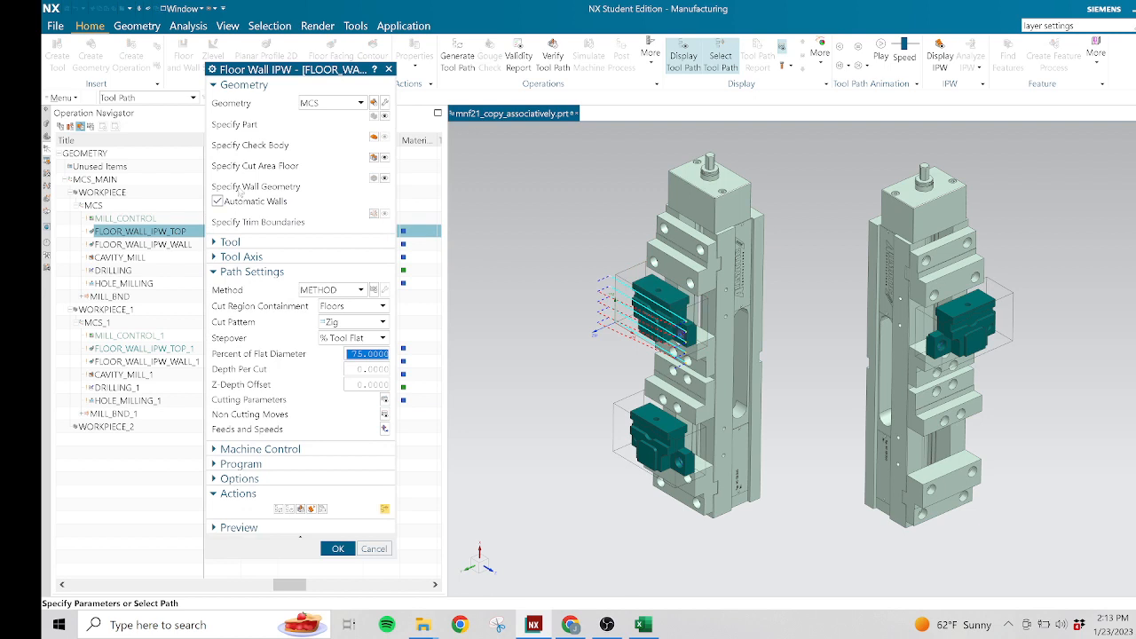
left_click_drag(310, 71, 309, 52)
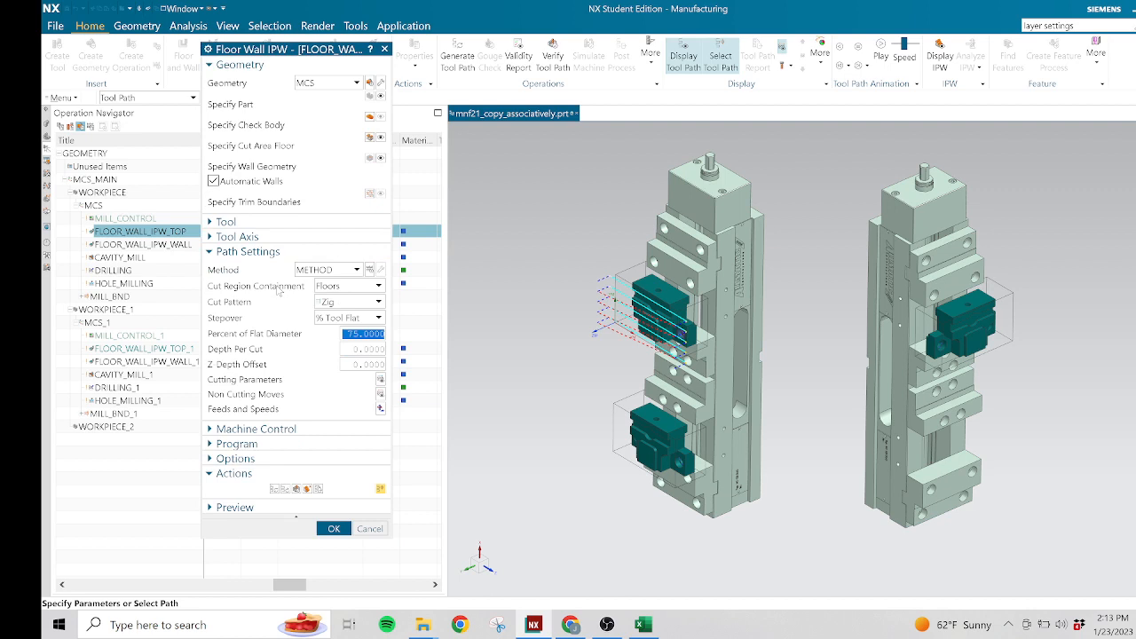
left_click(340, 303)
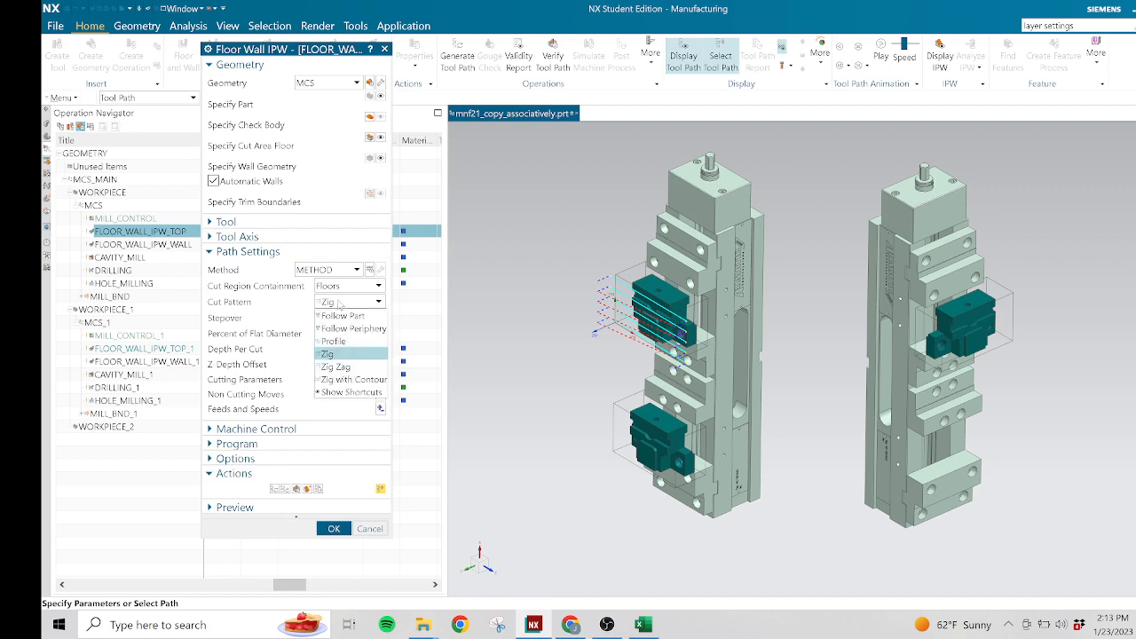
left_click(351, 367)
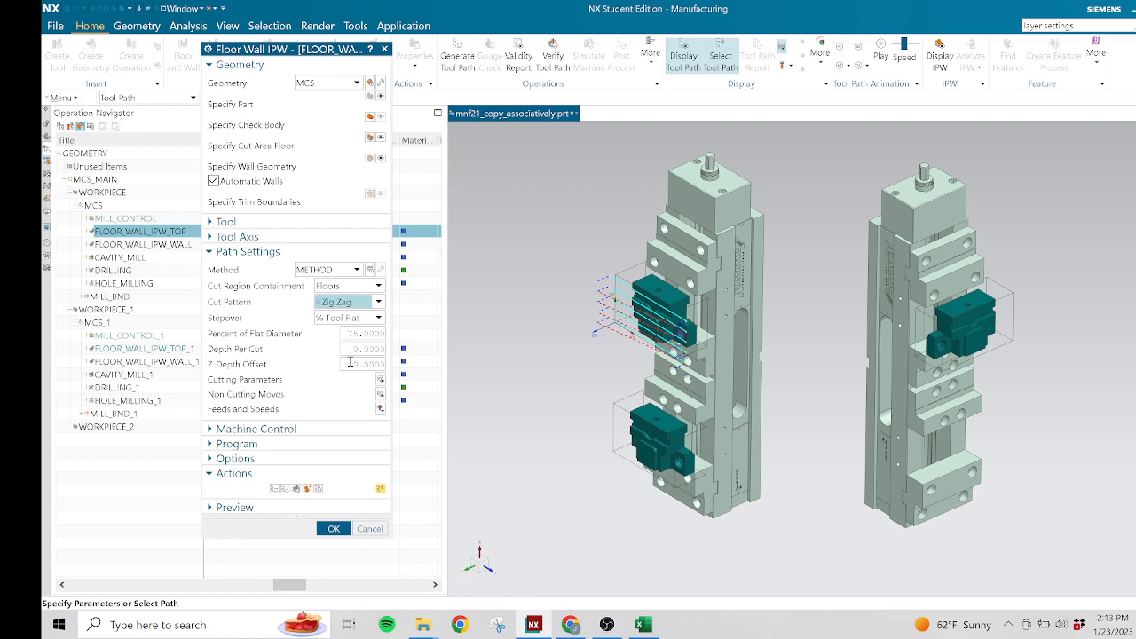
left_click(333, 529)
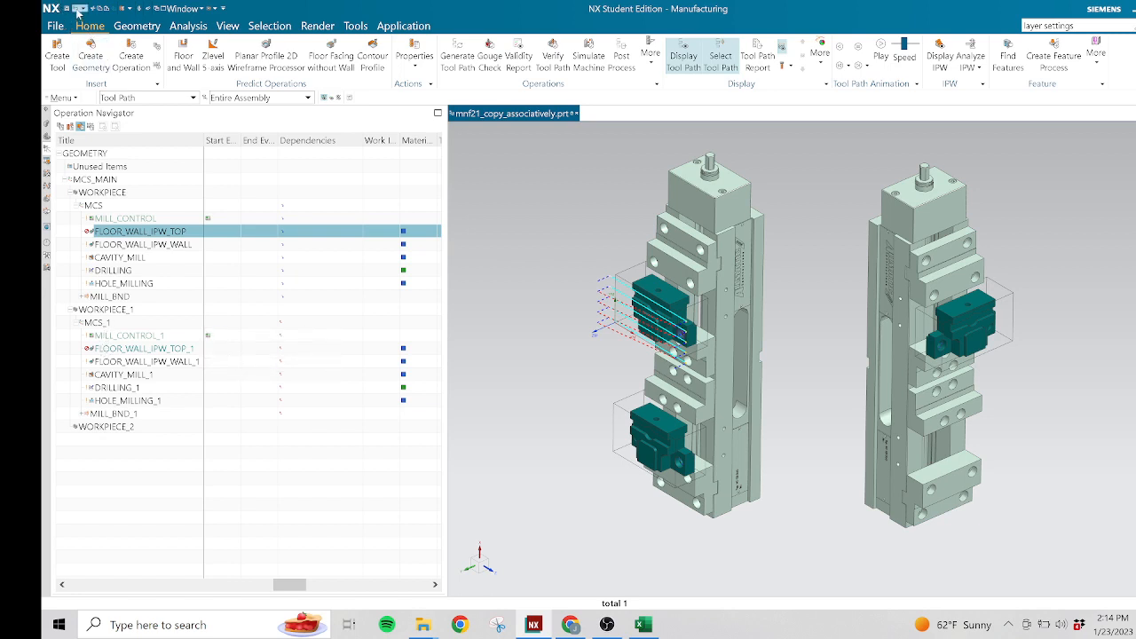
- Copy the MCS group from WORKPIECE and paste it inside WORKPIECE_2 with reference
left_click(131, 440)
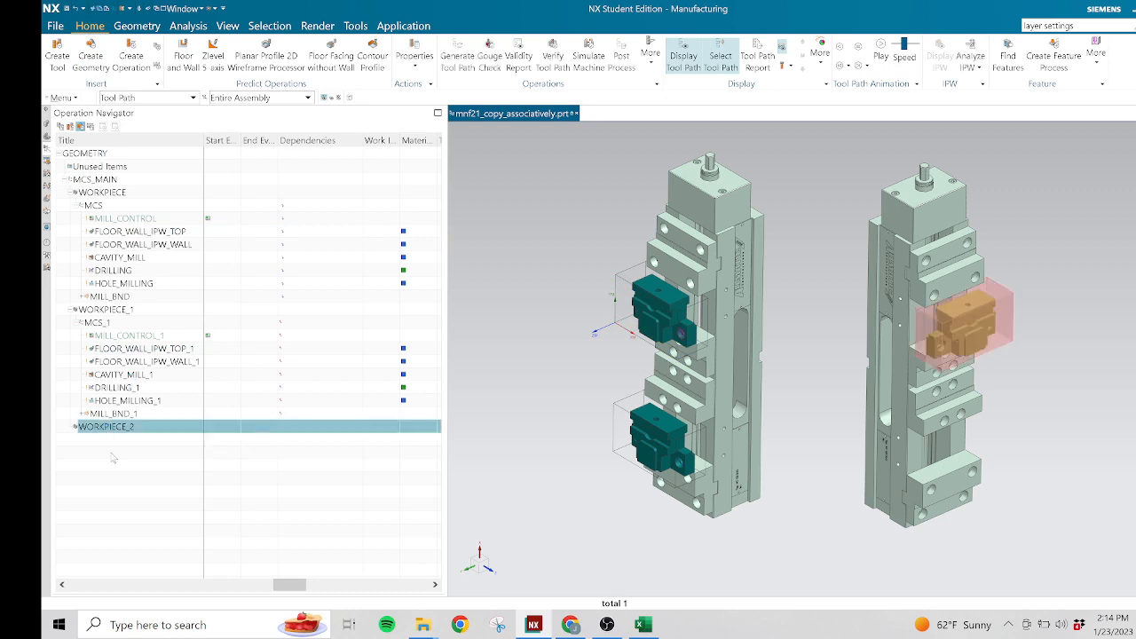
left_click(113, 459)
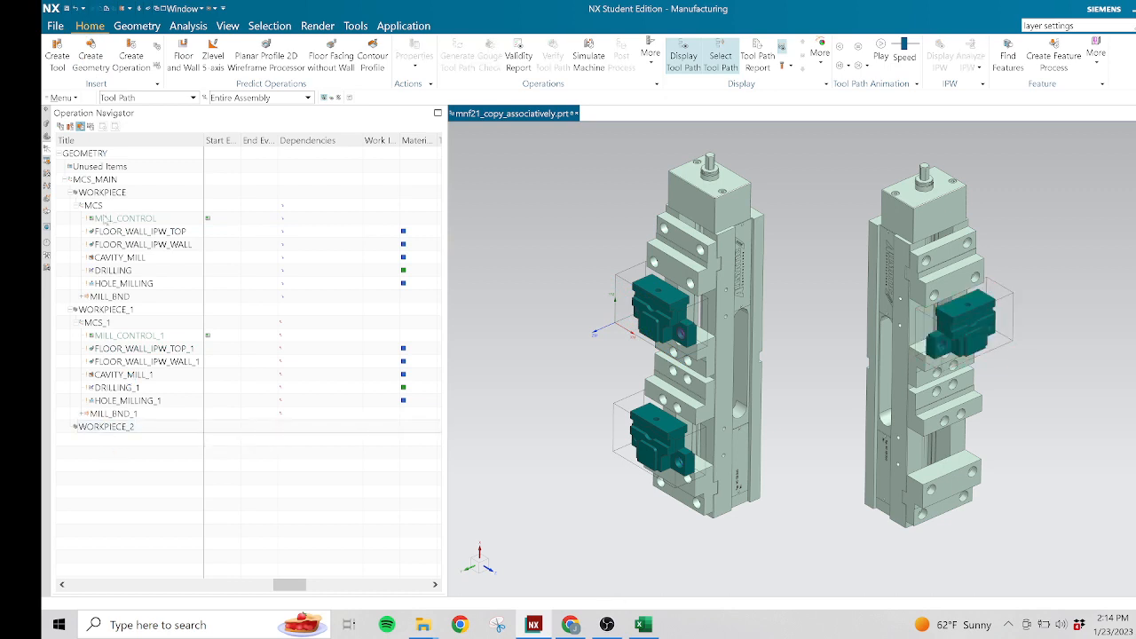
left_click(97, 207)
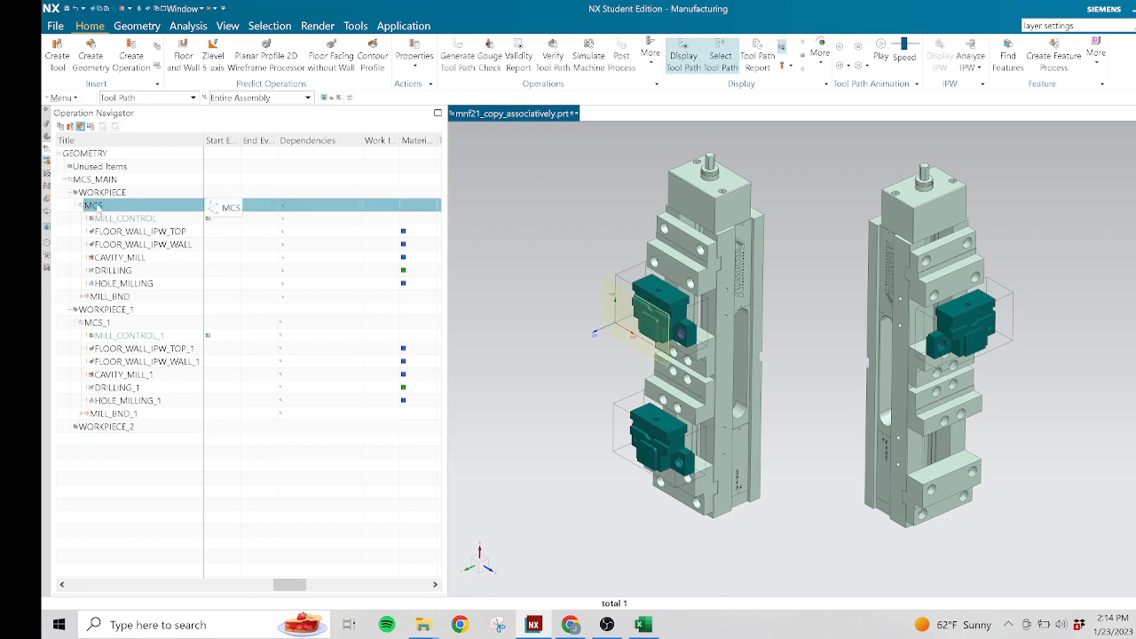
right_click(98, 207)
left_click(131, 237)
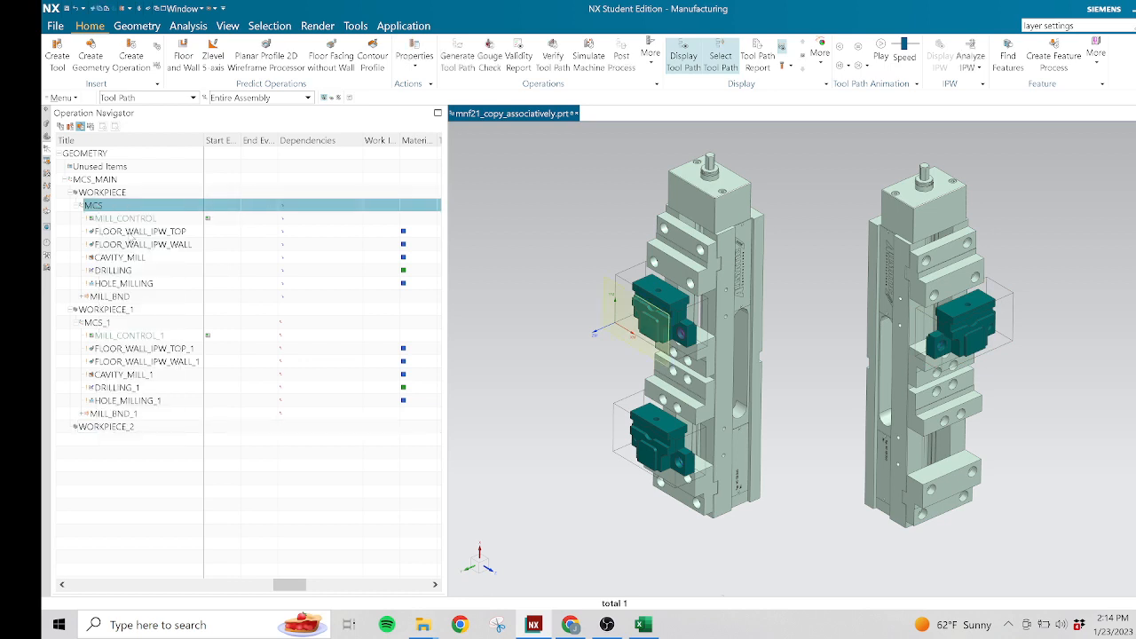
left_click(115, 427)
right_click(118, 427)
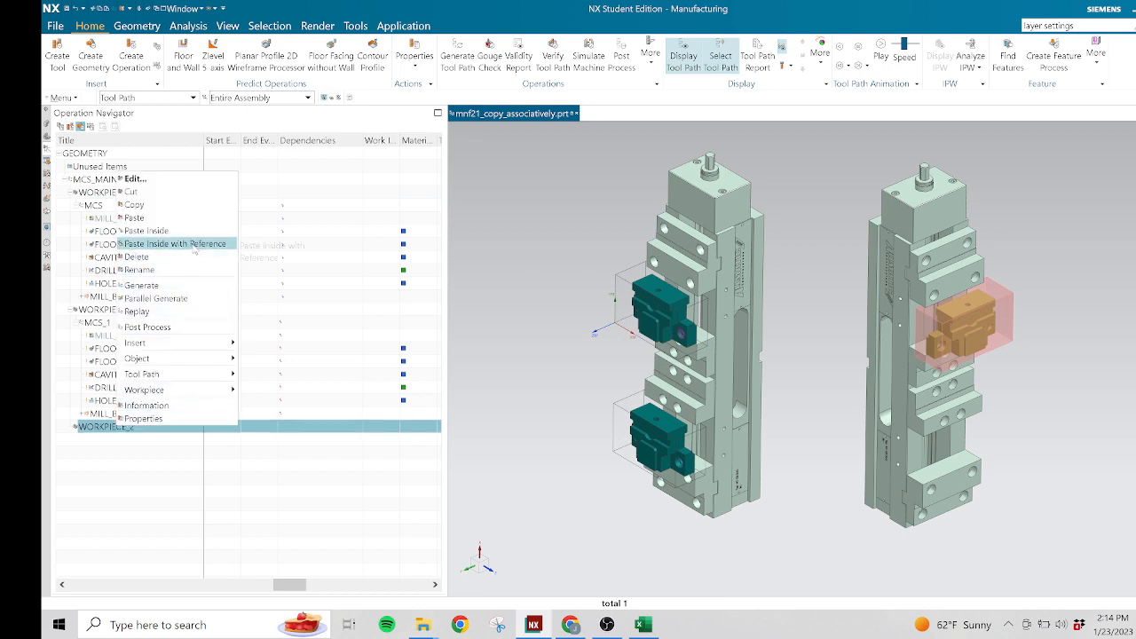
left_click(195, 245)
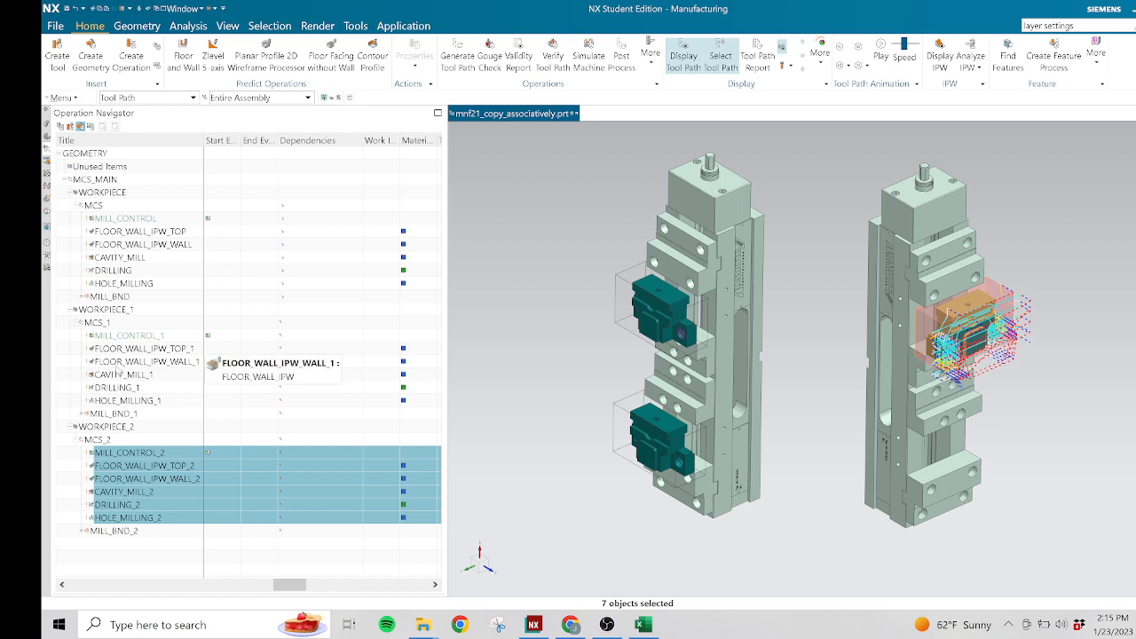
- Set the cut pattern of the original FLOOR_WALL_IPW_TOP to Zig Zag, and check the cut pattern of its copy FLOOR_WALL_IPW_TOP_1
left_click(142, 232)
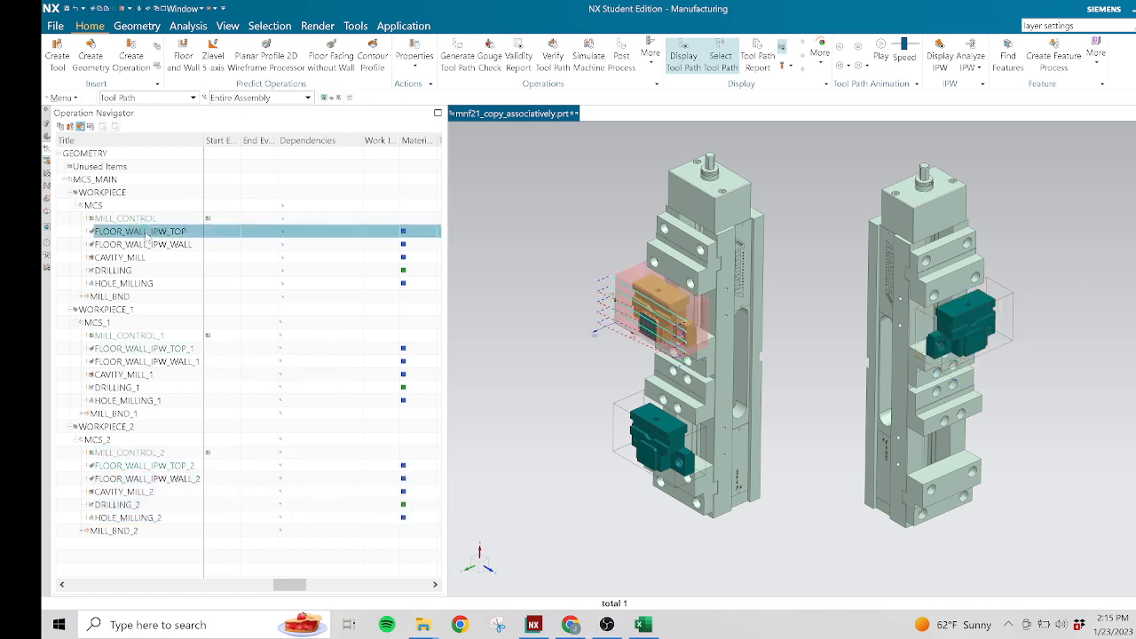
right_click(144, 232)
left_click(189, 239)
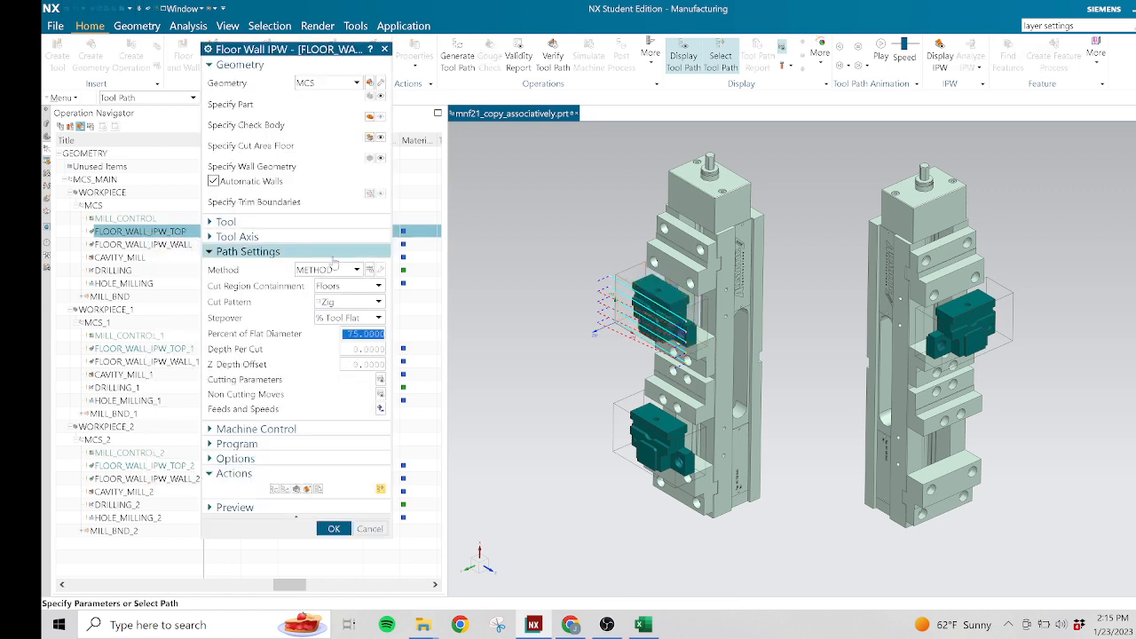
left_click(345, 302)
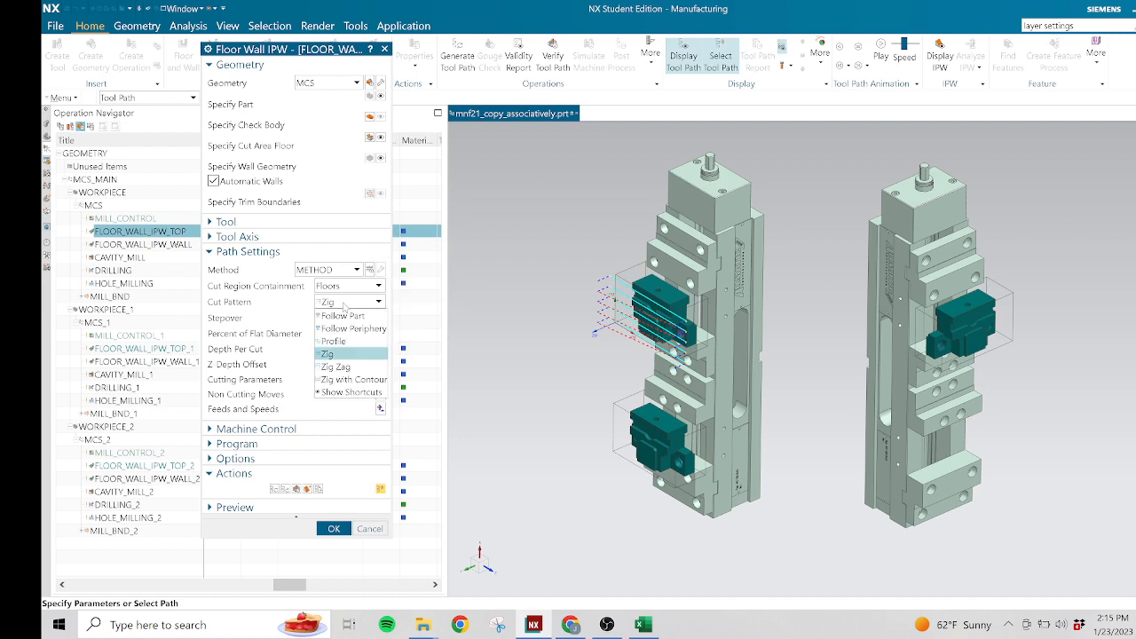
left_click(355, 367)
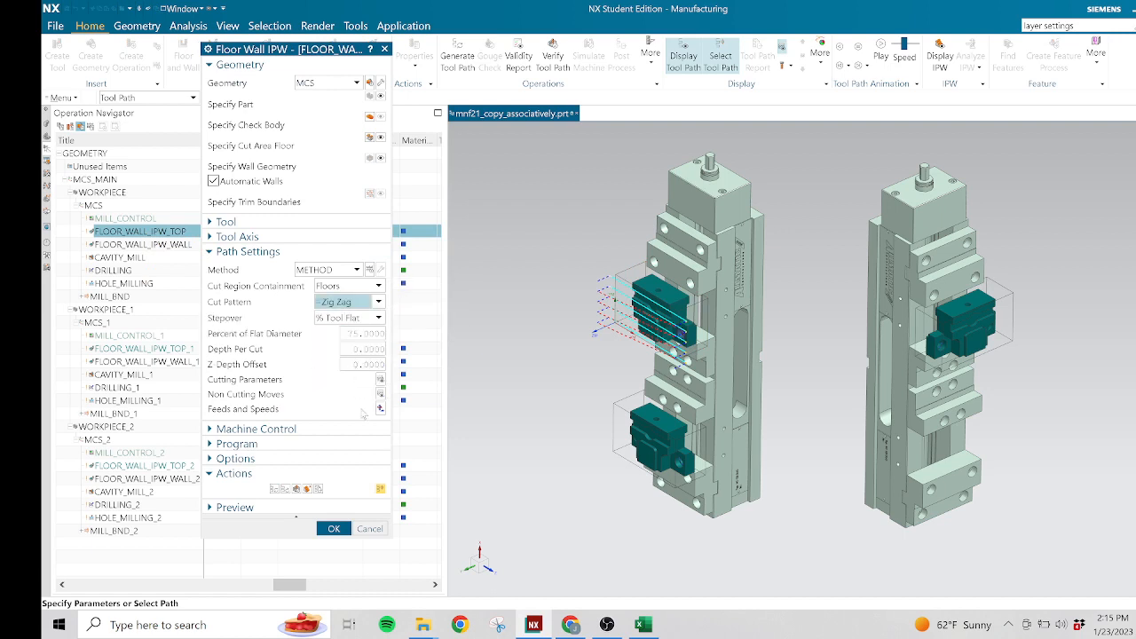
left_click(335, 528)
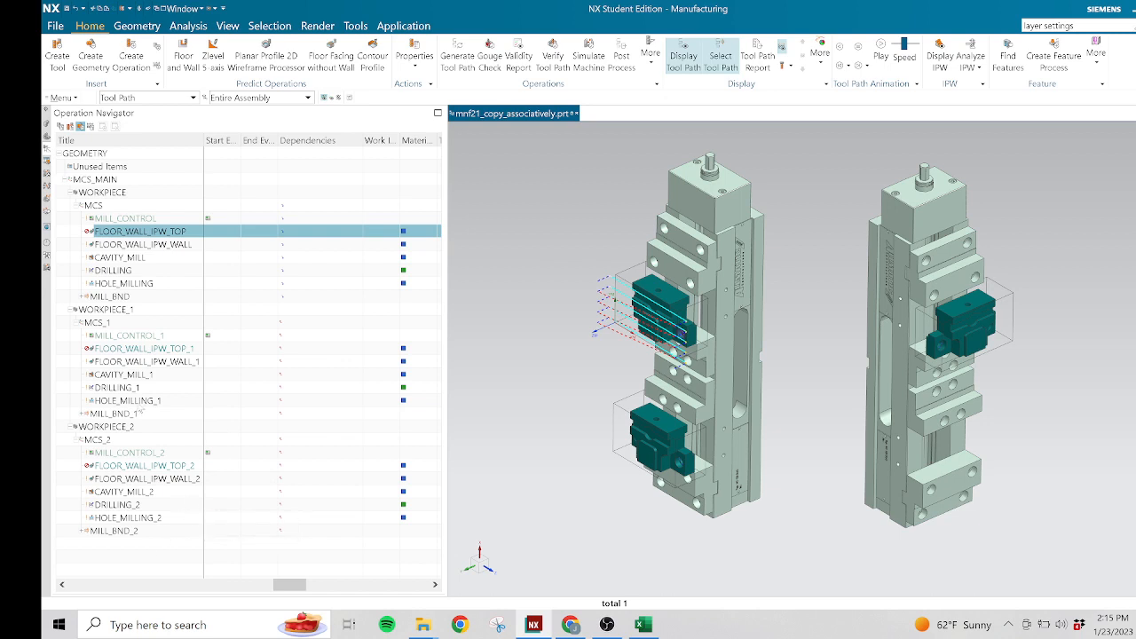
double_click(144, 350)
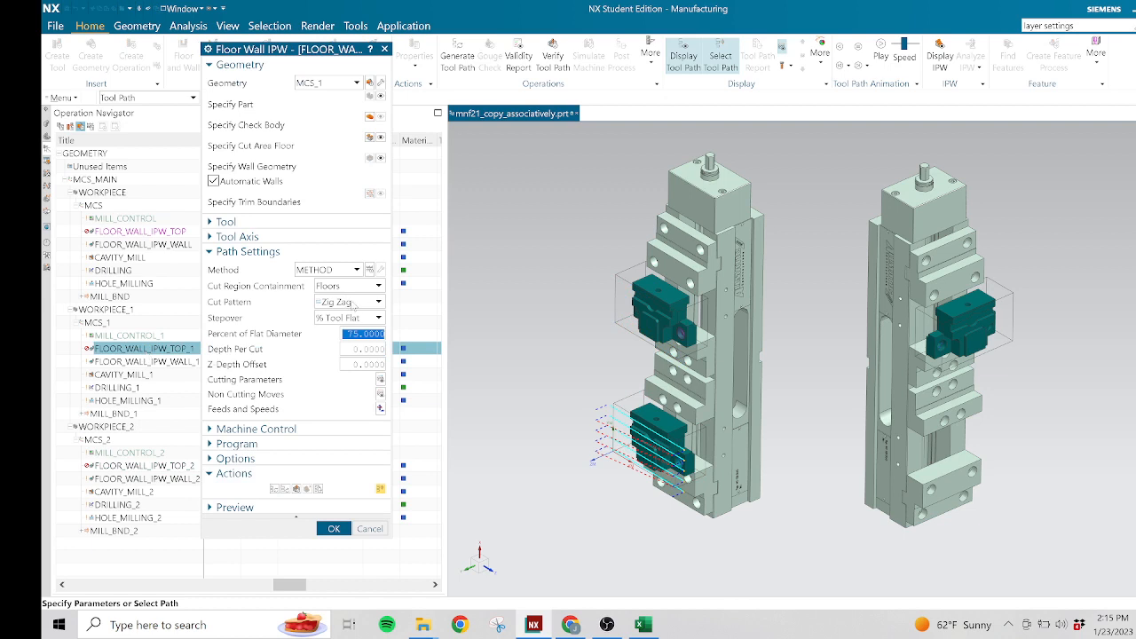
left_click(370, 528)
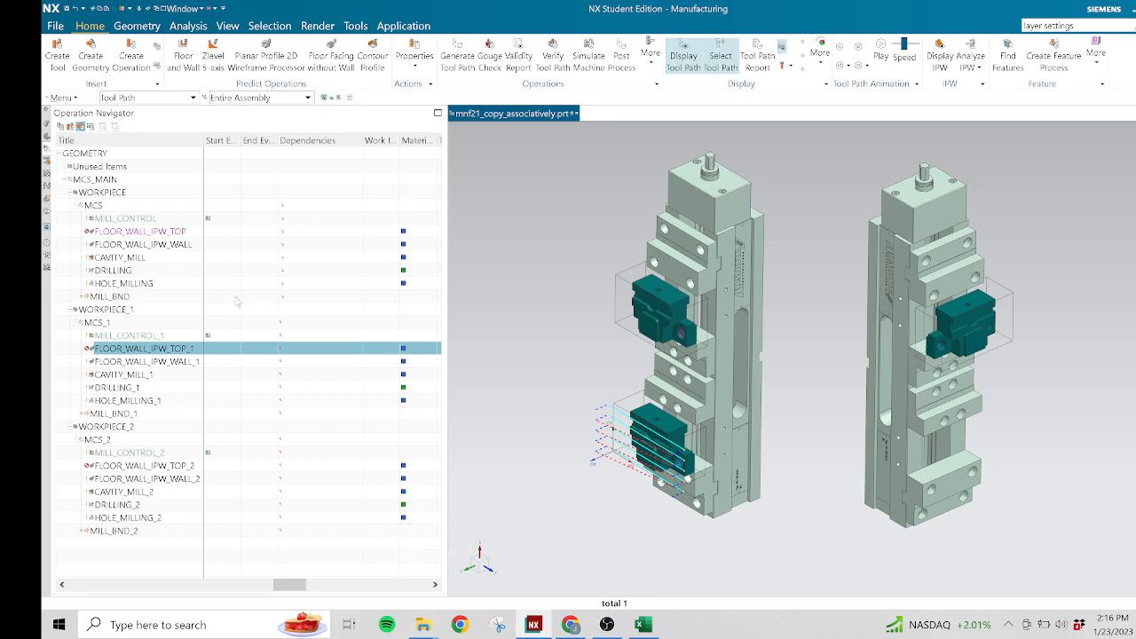
- Generate the tool path of FLOOR_WALL_IPW_TOP, and widen the Title column of the Operation Navigator
left_click(170, 232)
right_click(169, 233)
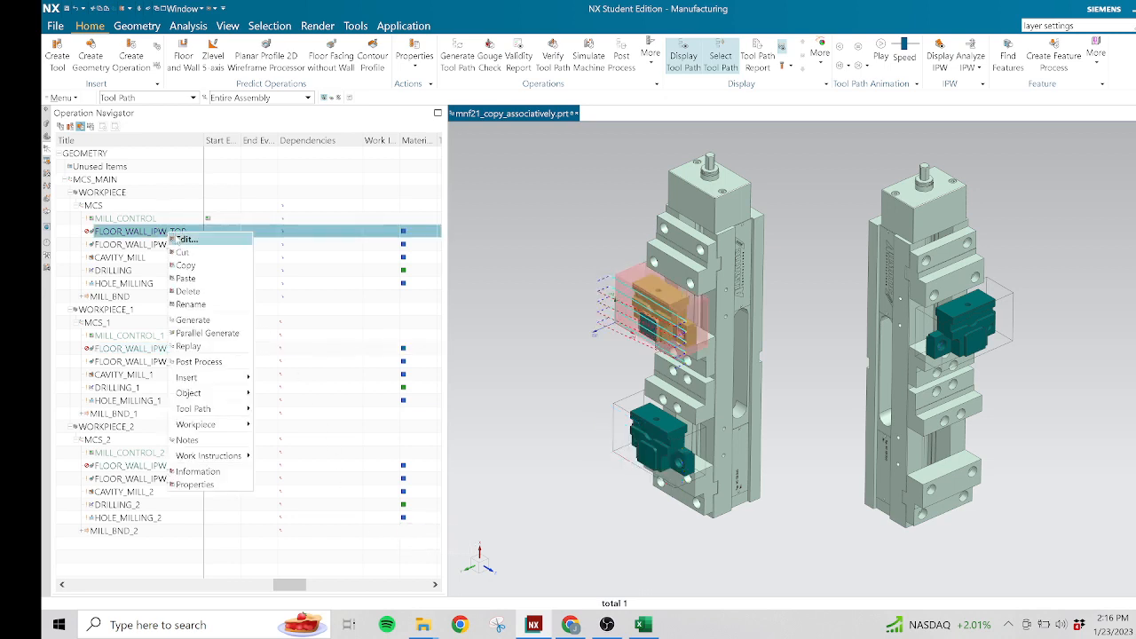
left_click(206, 323)
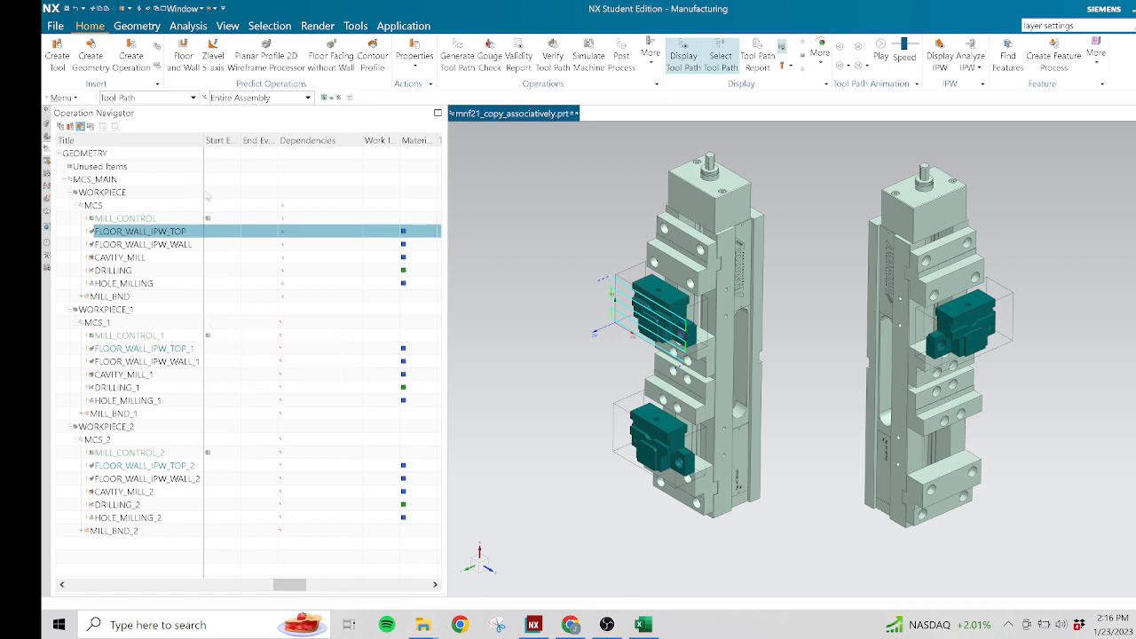
left_click_drag(205, 140, 243, 140)
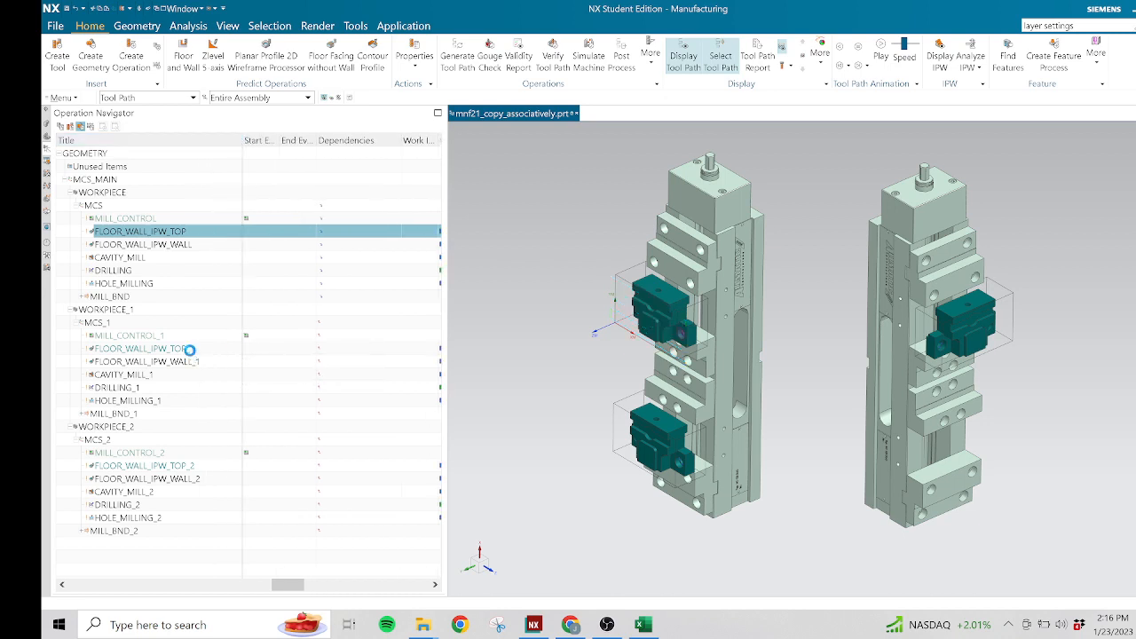
- Set the stepover of FLOOR_WALL_IPW_TOP_1 under WORKPIECE_1 to 50 percent of the flat diameter
left_click(191, 349)
right_click(191, 351)
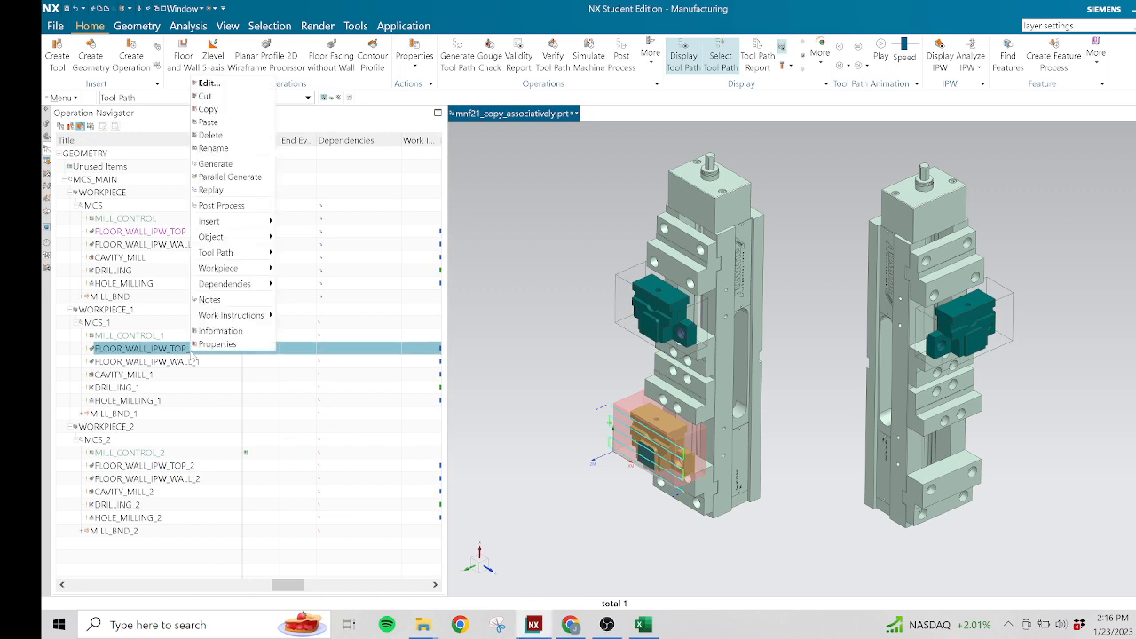
double_click(184, 351)
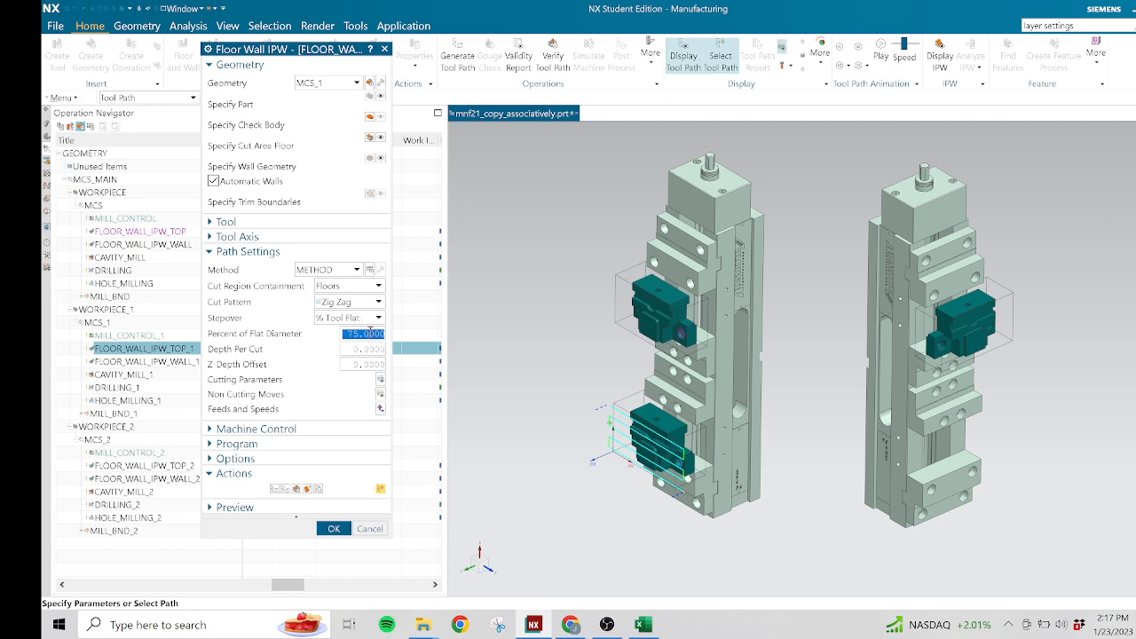
type("50.")
key("Return")
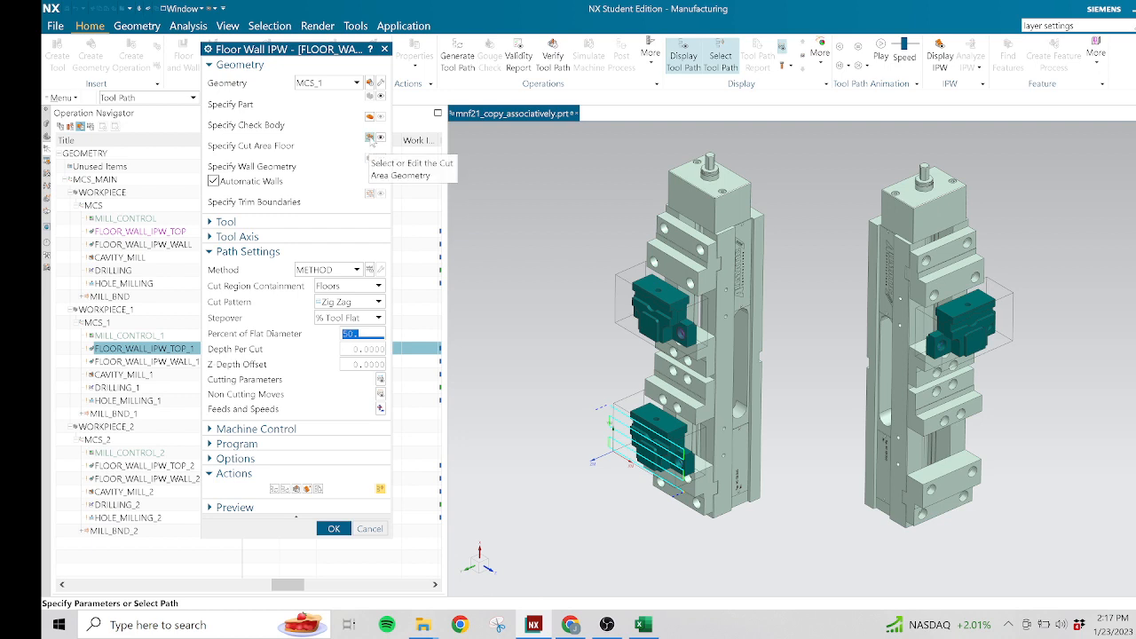
- Add the long upper side face of the WORKPIECE_1 part to the cut area floor of FLOOR_WALL_IPW_TOP_1, and accept the operation changes
left_click(370, 139)
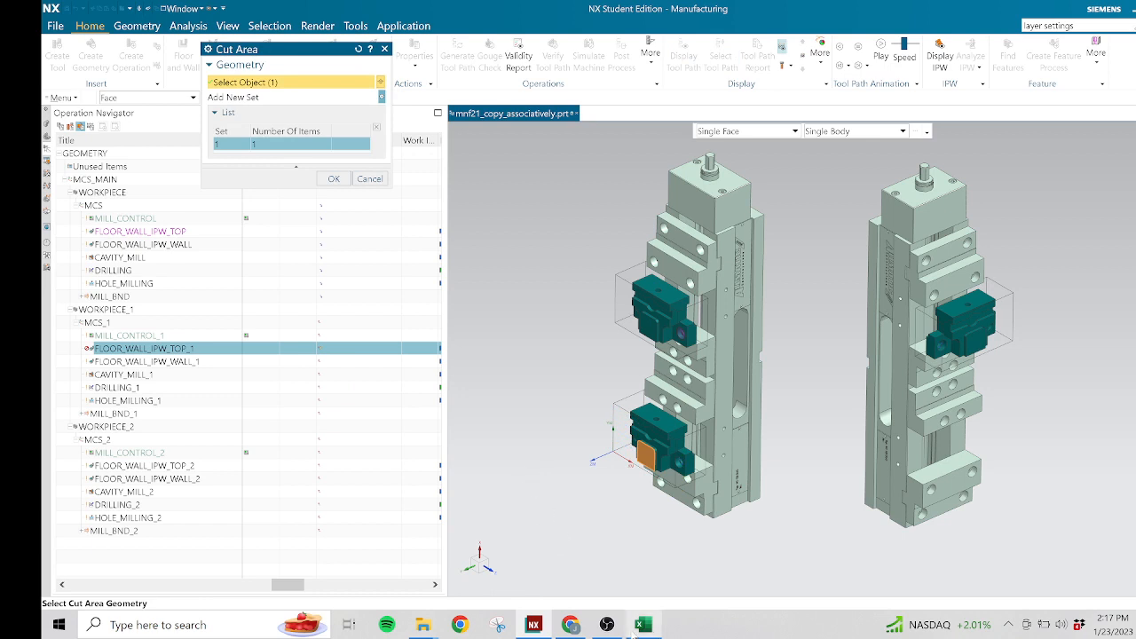
mouse_move(644, 625)
mouse_move(607, 625)
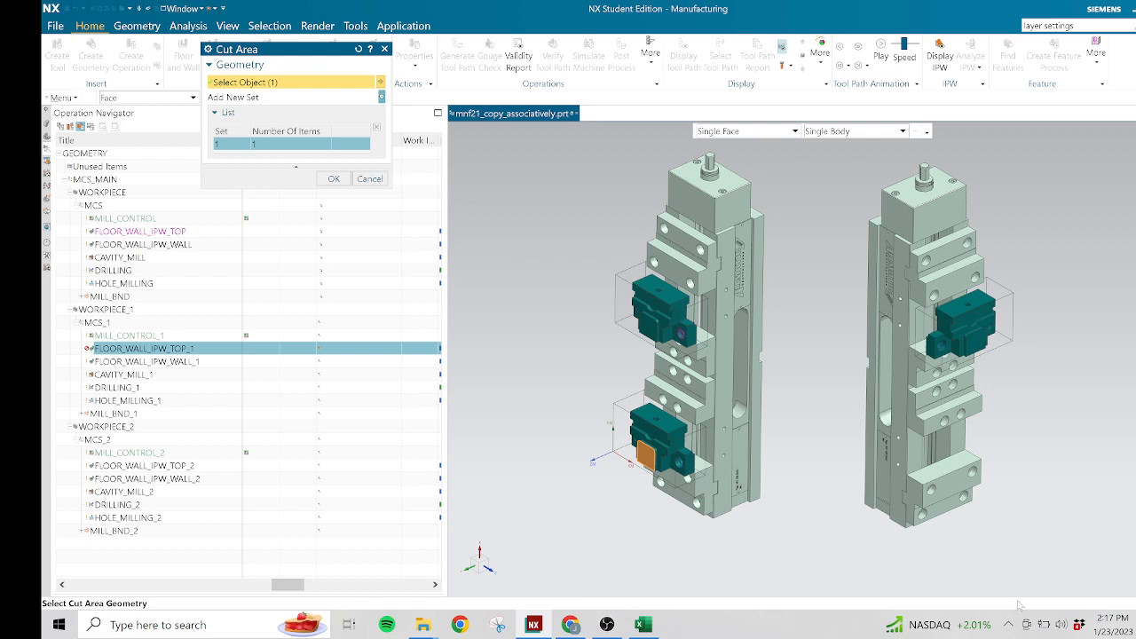
scroll(643, 444, "up", 5)
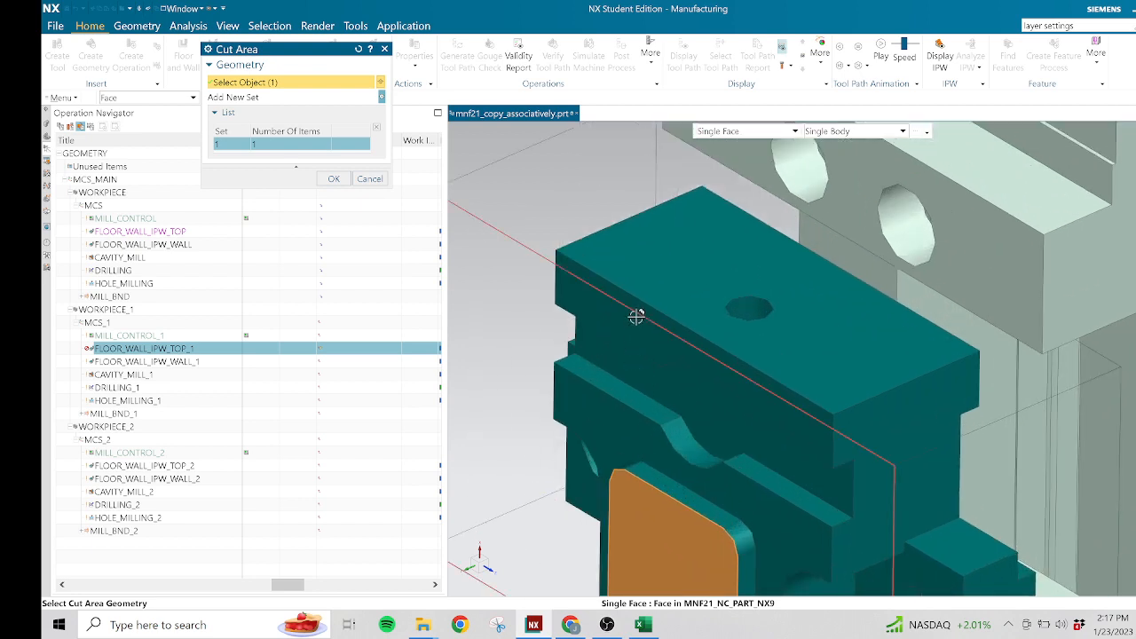
left_click(589, 302)
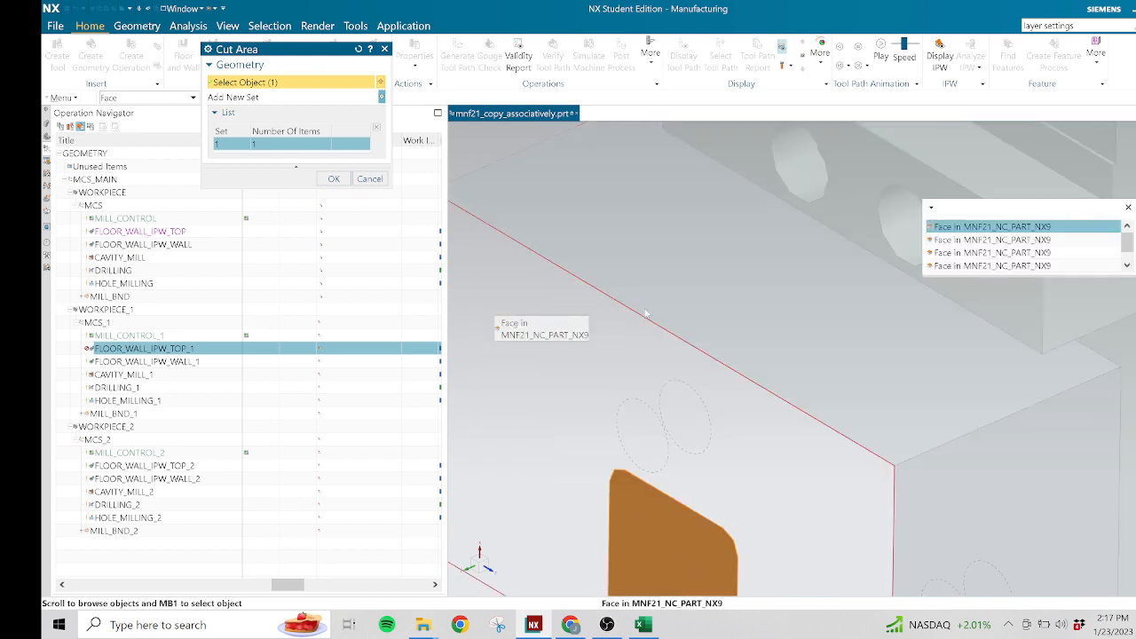
left_click(955, 244)
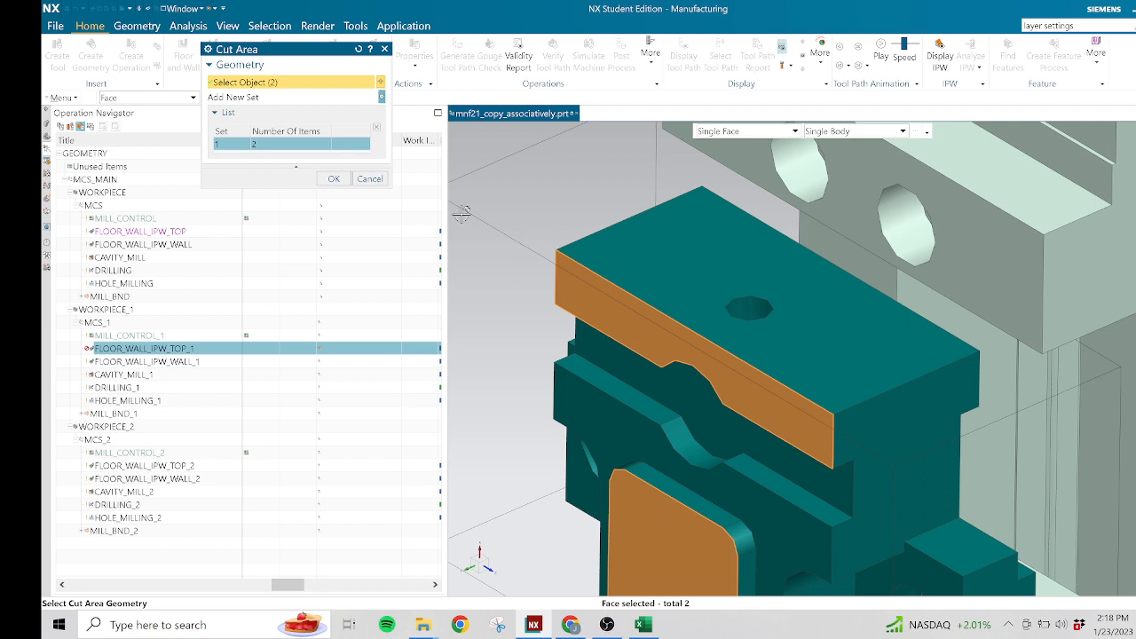
left_click(334, 179)
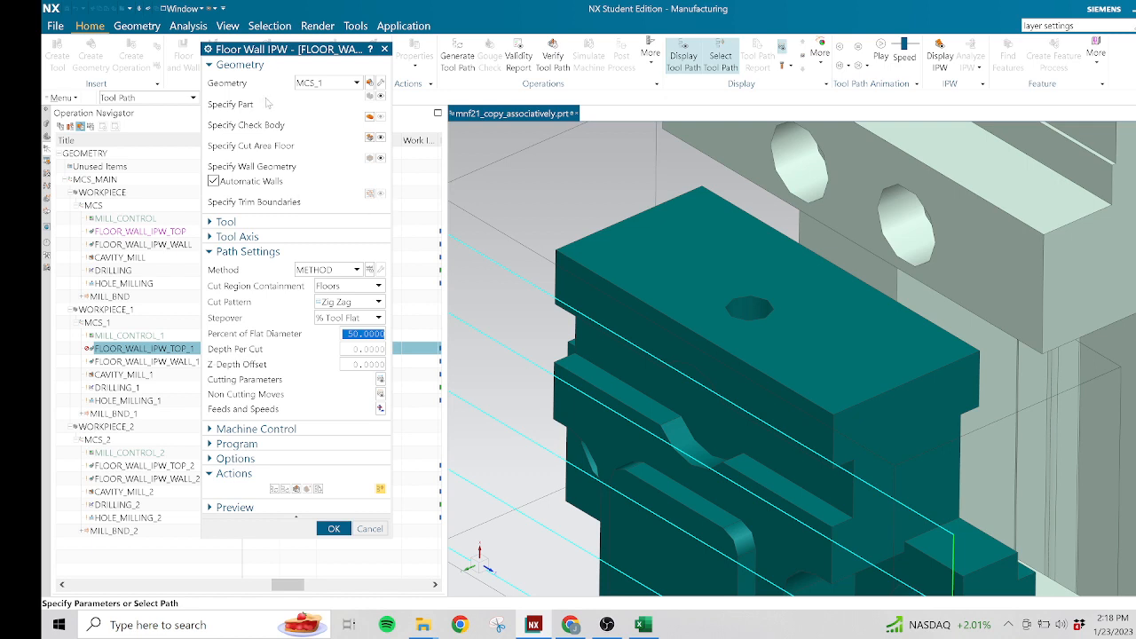
left_click_drag(273, 54, 505, 47)
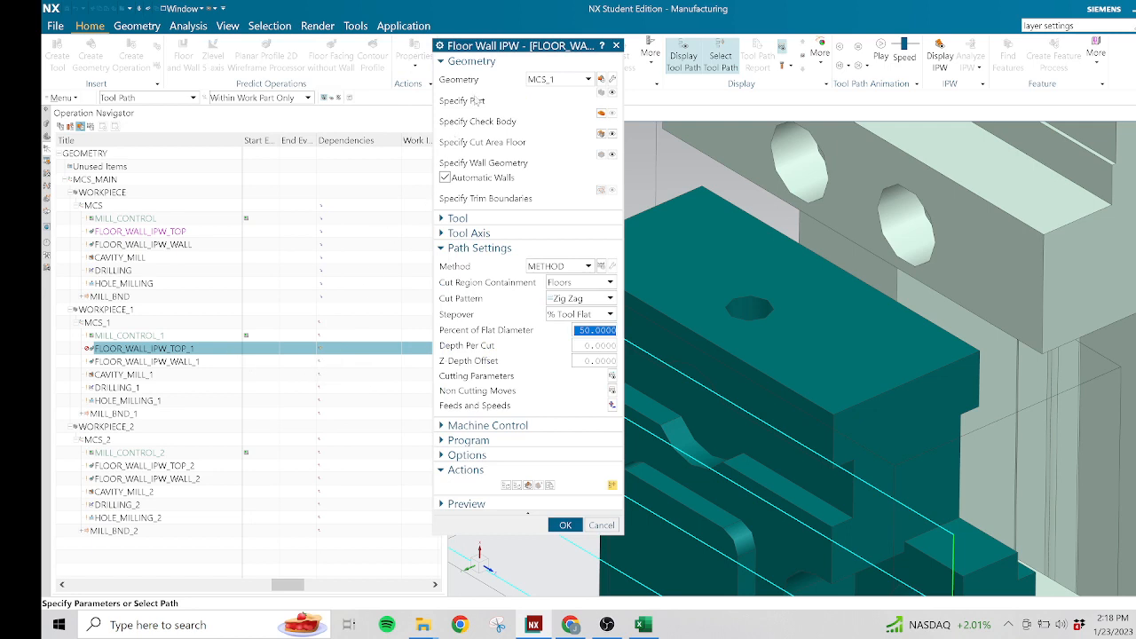
left_click_drag(524, 46, 380, 67)
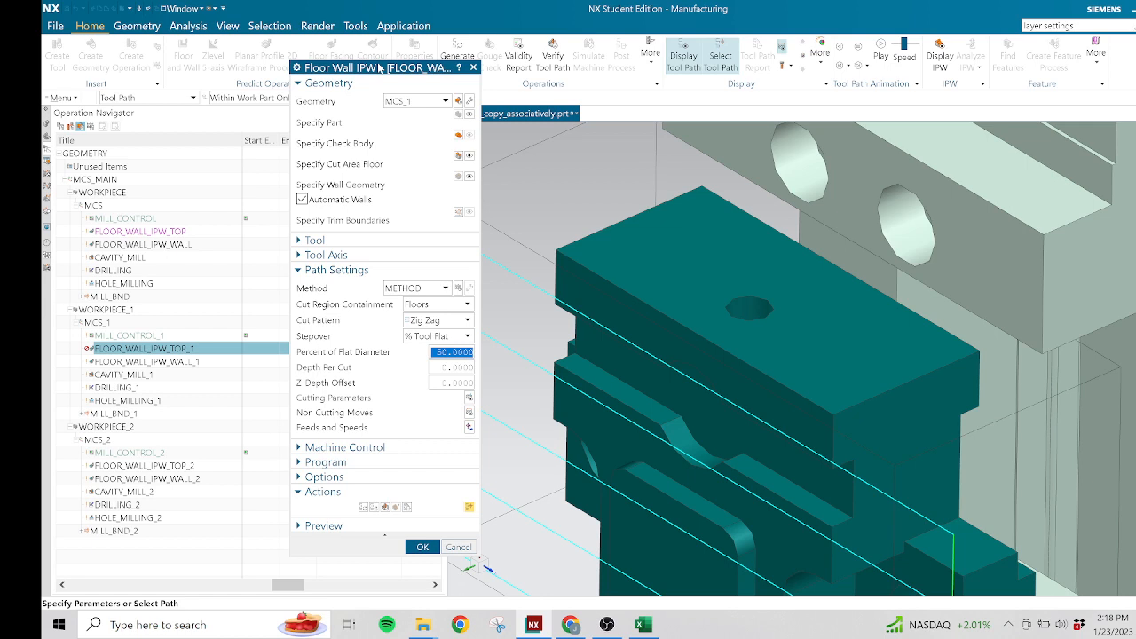
left_click(424, 547)
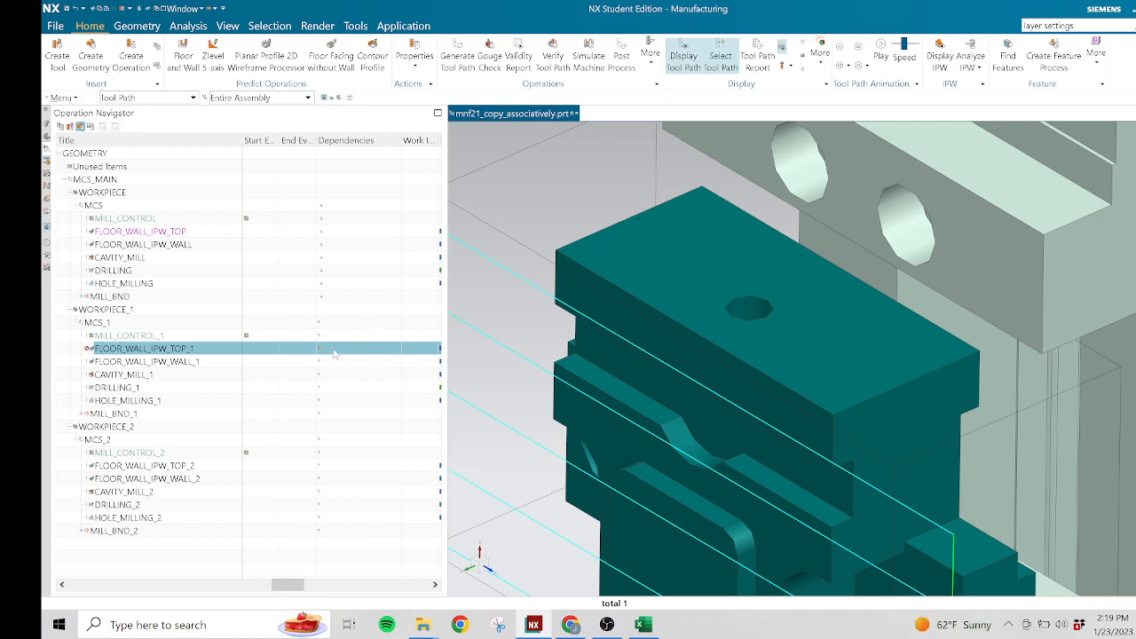
- Check the dependencies of FLOOR_WALL_IPW_TOP_1 under WORKPIECE_1, and generate its tool path, overwriting the linked path
mouse_move(331, 353)
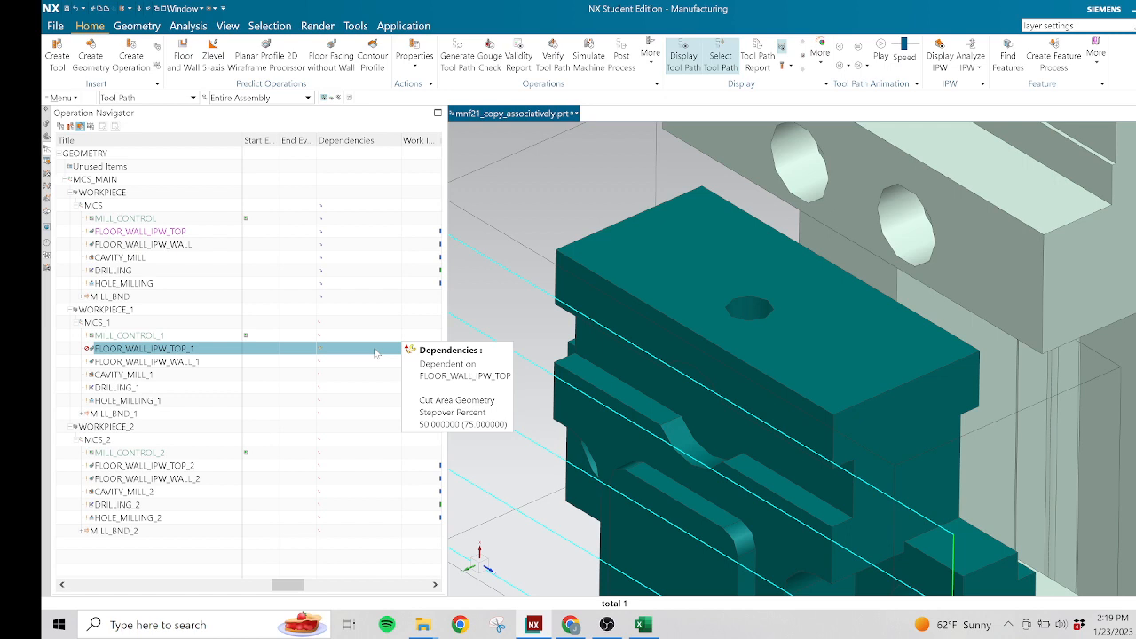
right_click(208, 352)
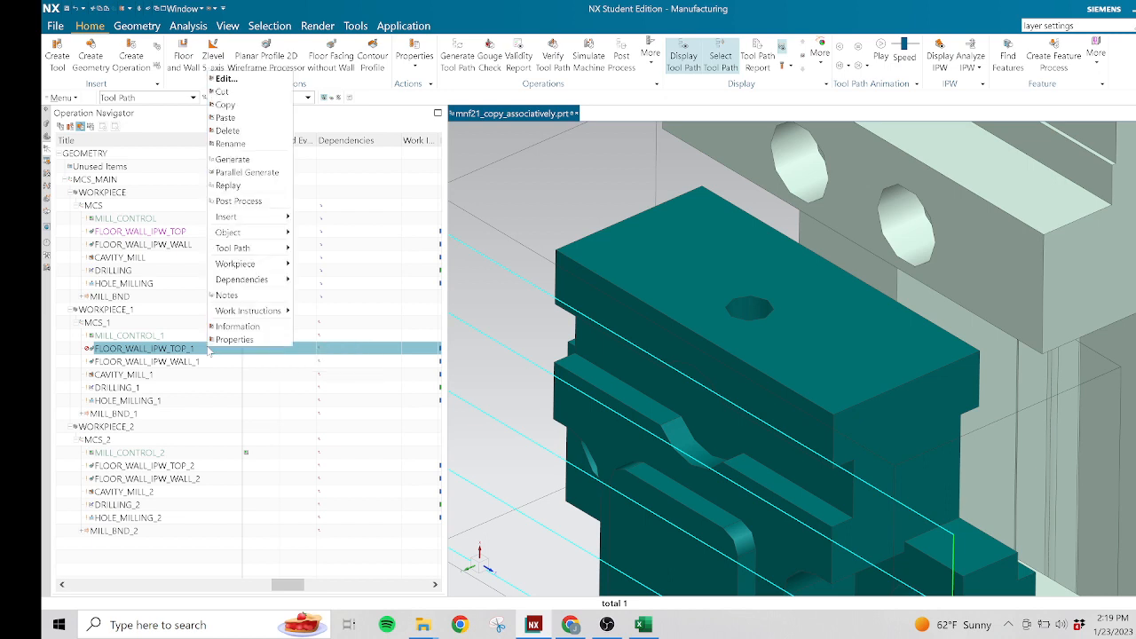
left_click(232, 160)
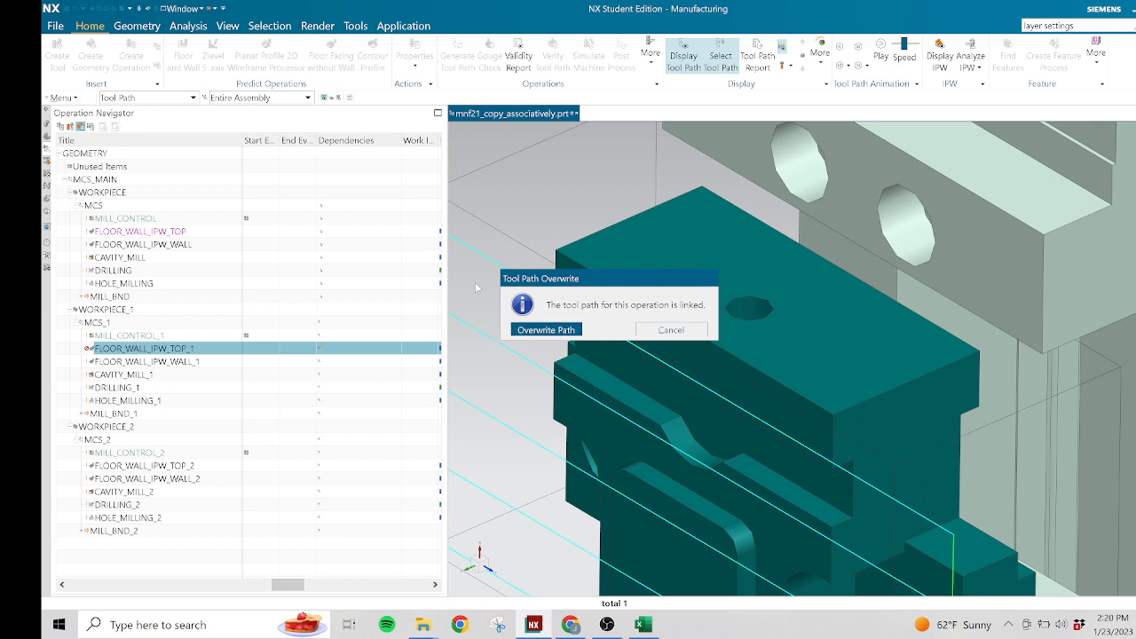
left_click(556, 329)
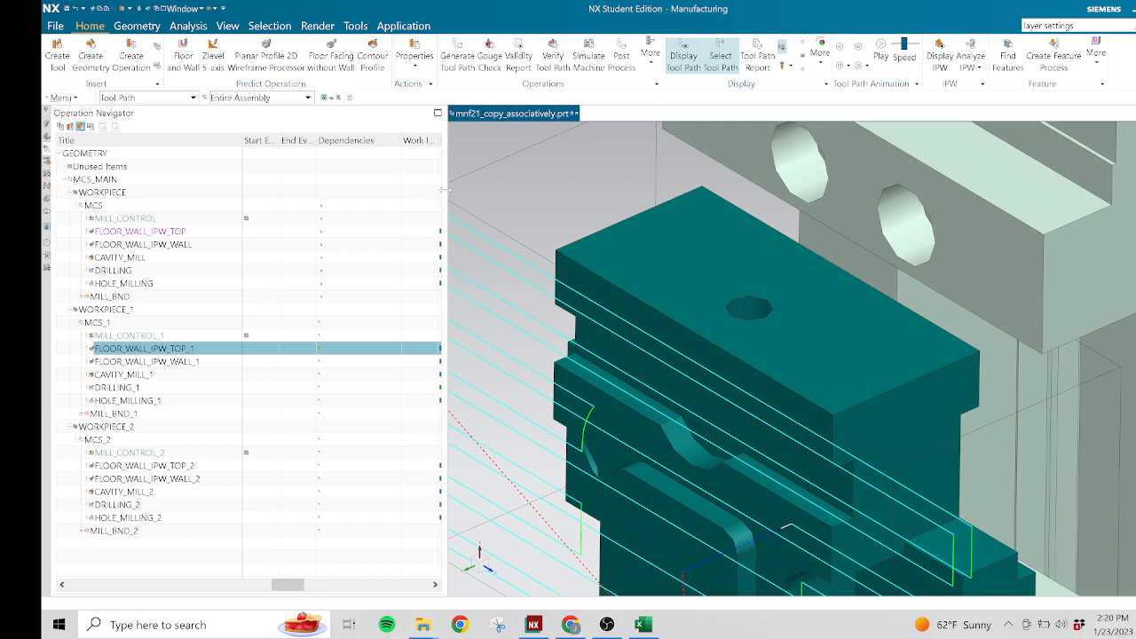
- Widen the Operation Navigator to show the time columns, and narrow its Title column
left_click_drag(444, 192, 566, 198)
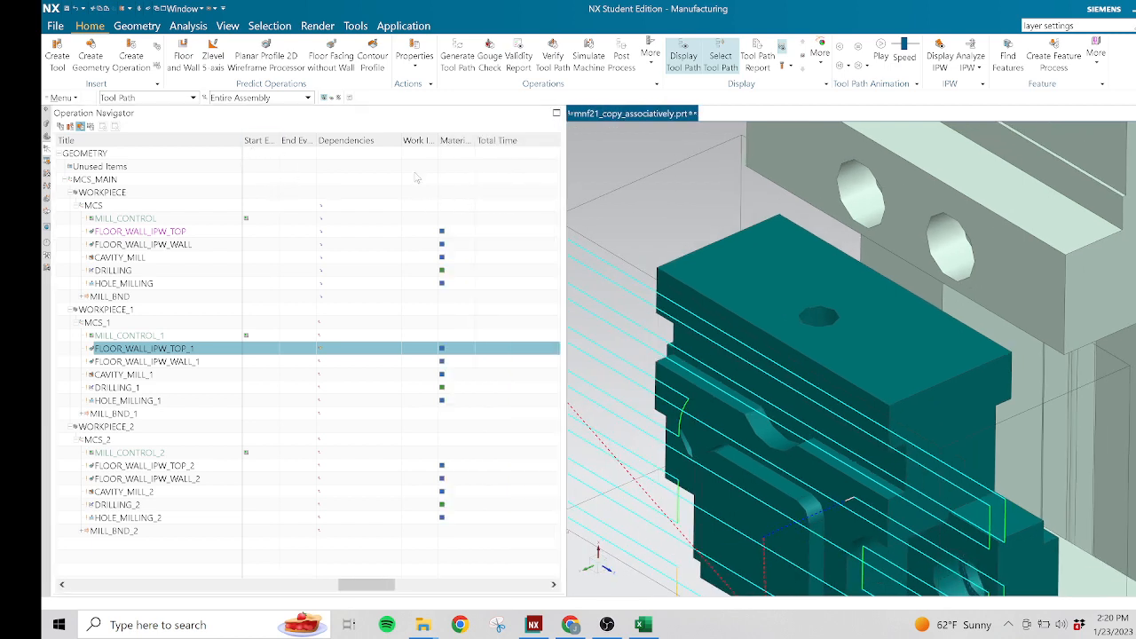
double_click(242, 150)
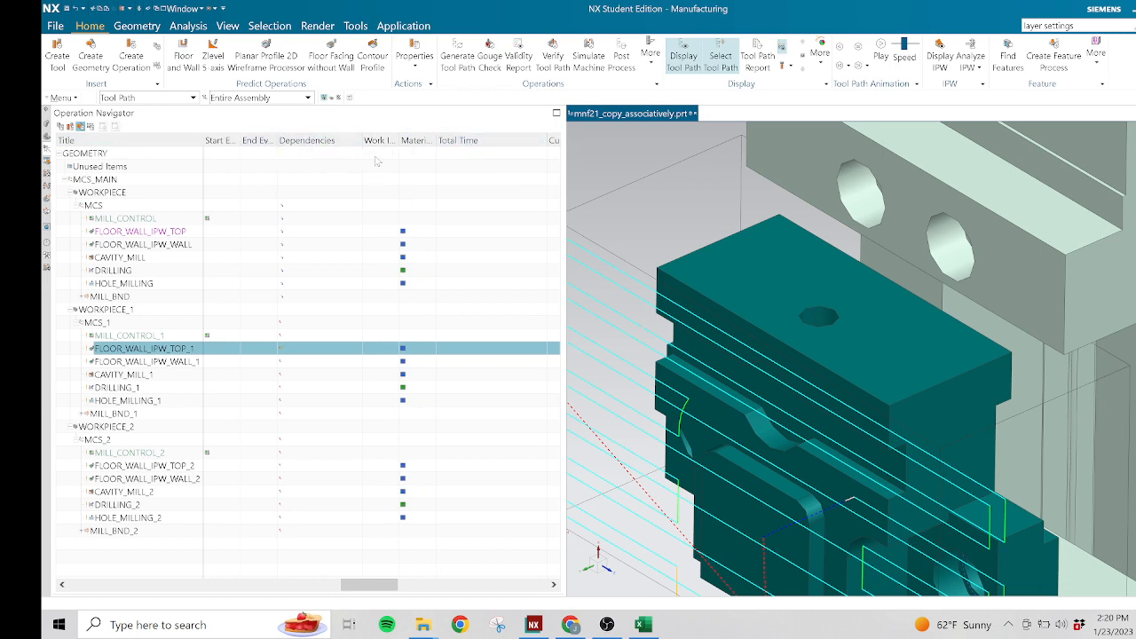
left_click_drag(204, 140, 189, 141)
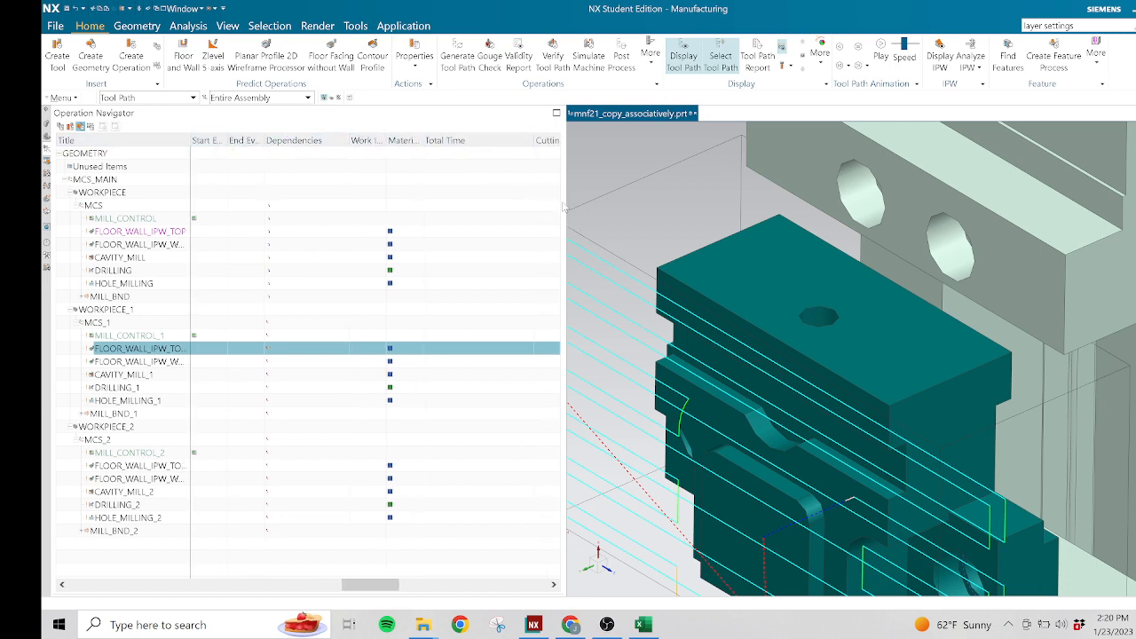
left_click_drag(565, 207, 568, 207)
left_click_drag(885, 233, 885, 232)
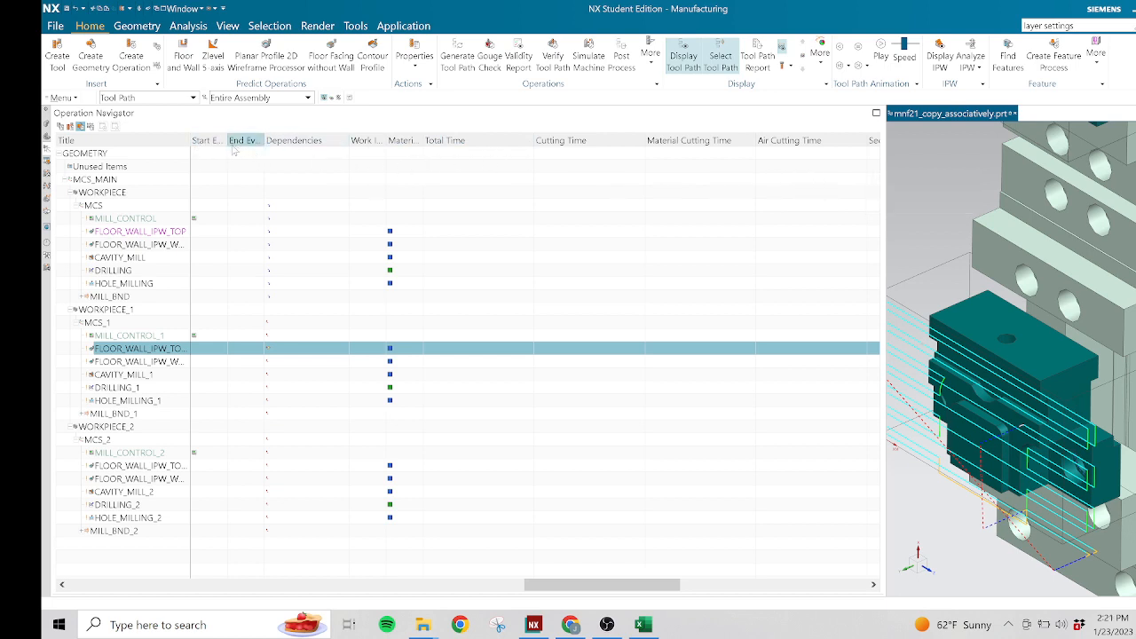
left_click_drag(188, 139, 153, 139)
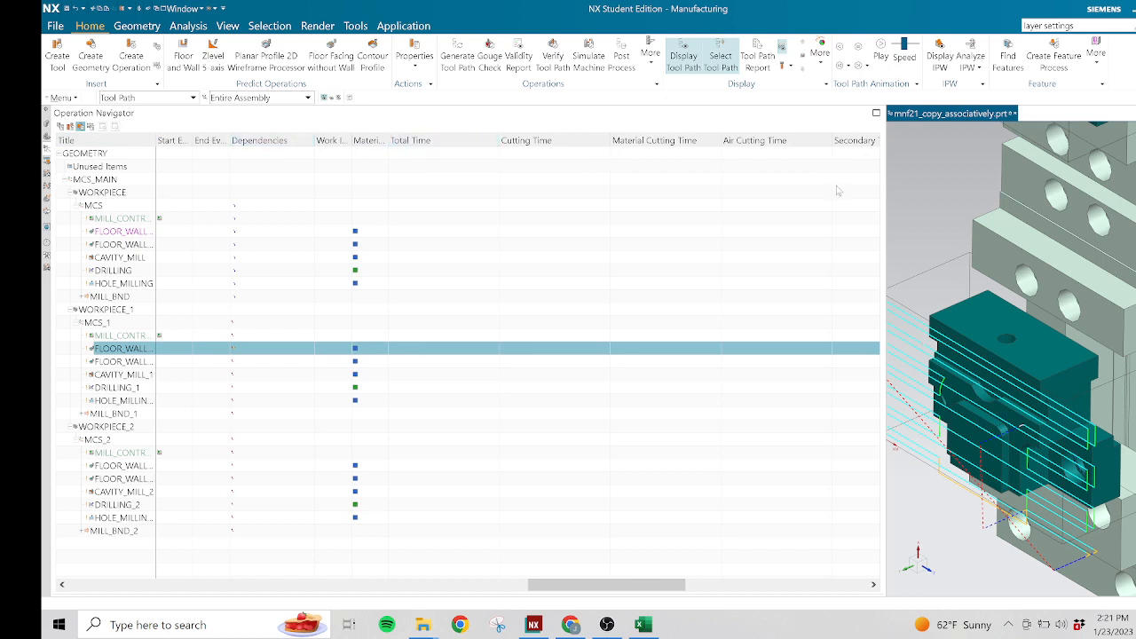
left_click_drag(540, 205, 711, 219)
left_click_drag(539, 272, 677, 261)
left_click(478, 146)
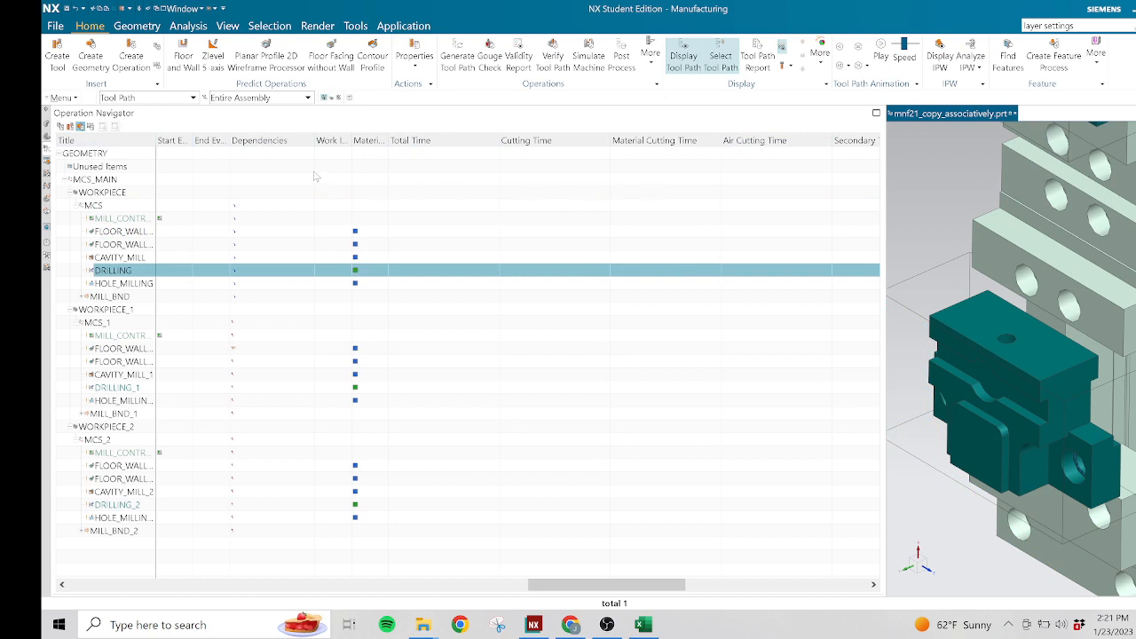
- Freeze the Operation Navigator columns at Dependencies, and widen the Title column to fit the full operation names
right_click(286, 145)
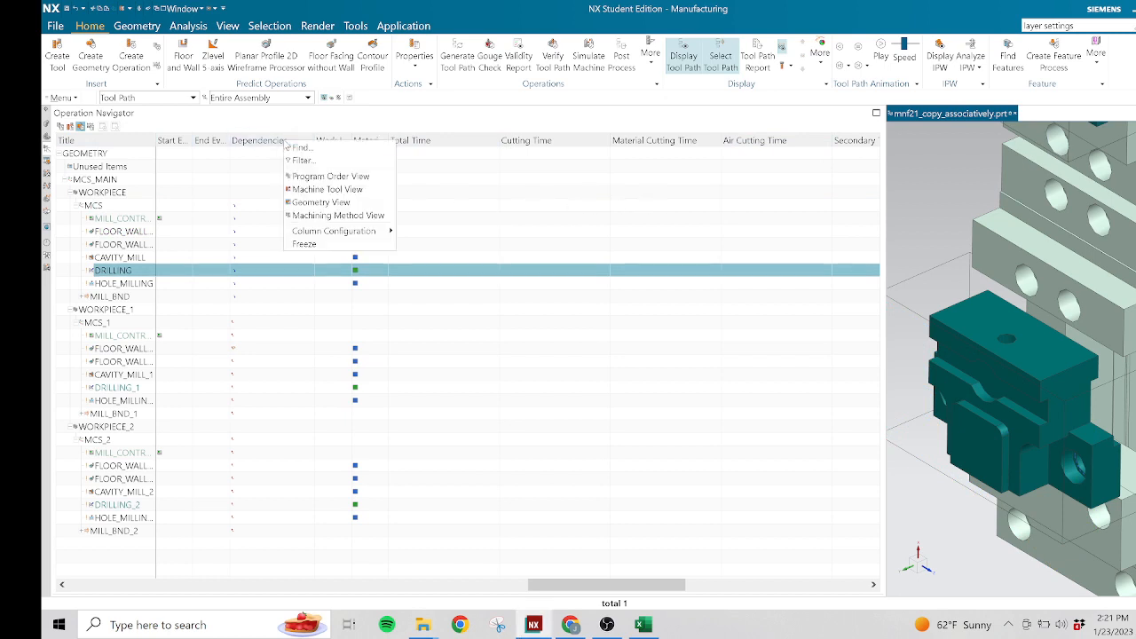
left_click(303, 243)
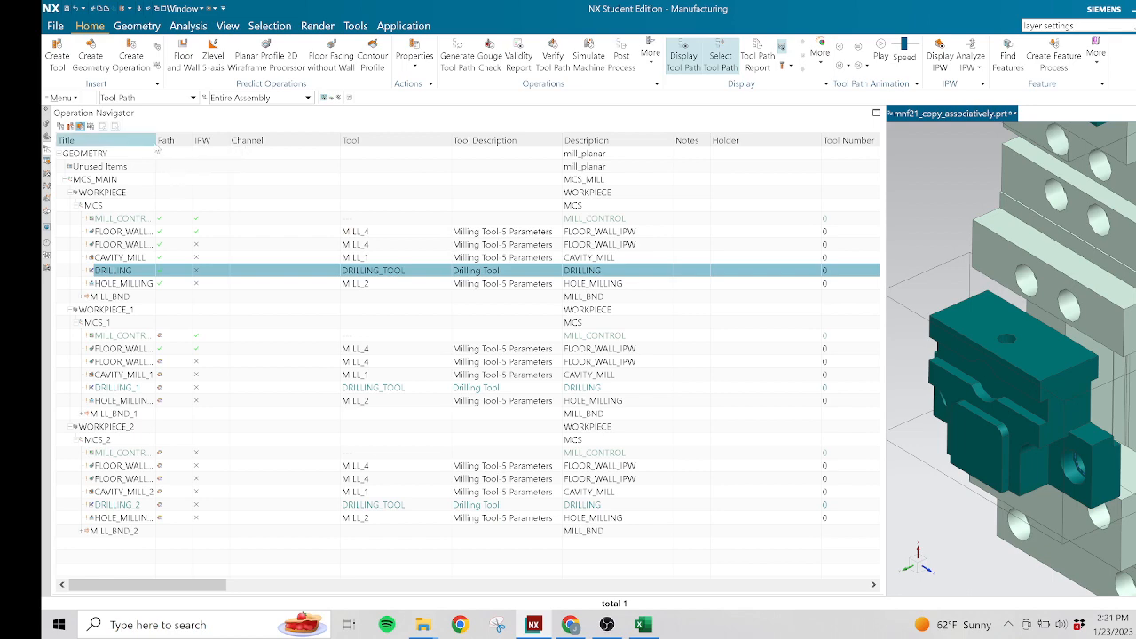
left_click_drag(157, 147, 252, 151)
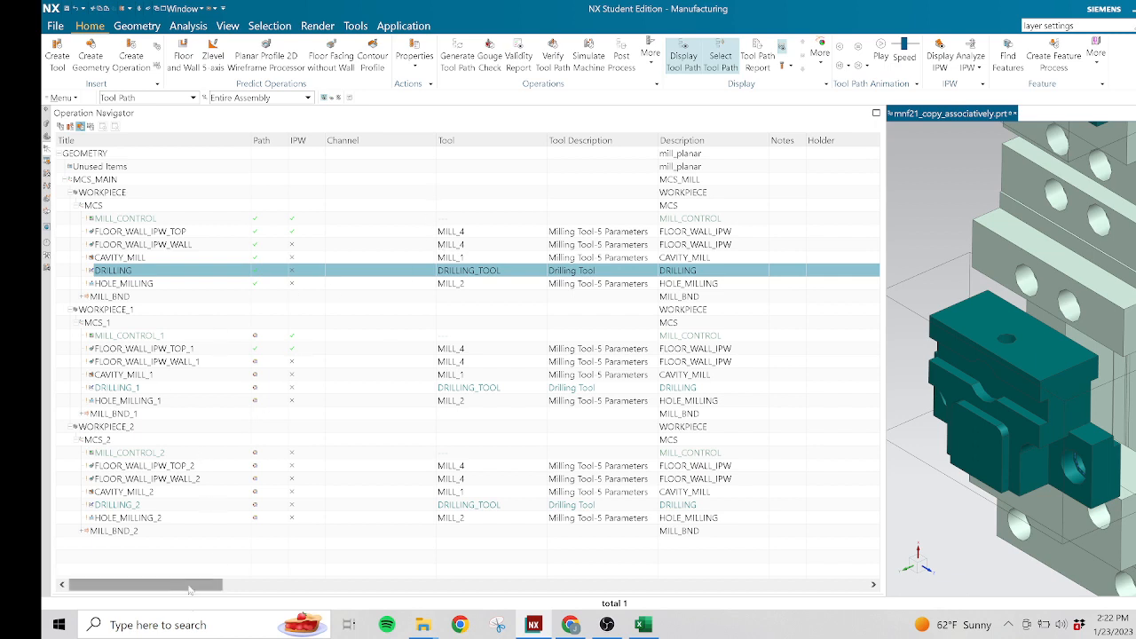
- Unfreeze the Operation Navigator columns
right_click(271, 579)
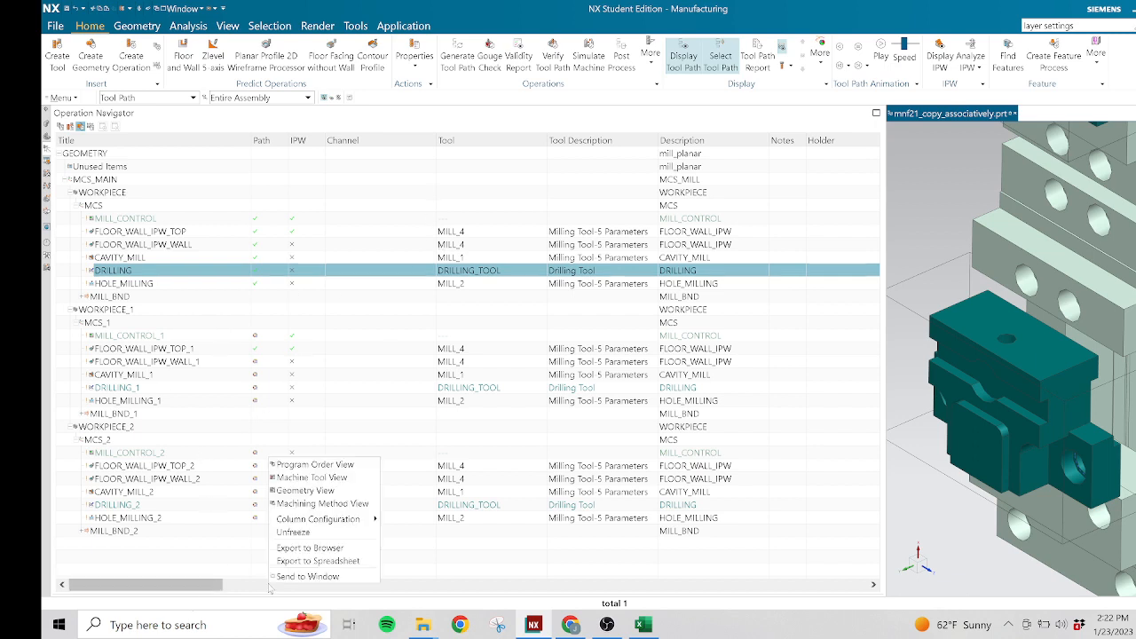
left_click(329, 533)
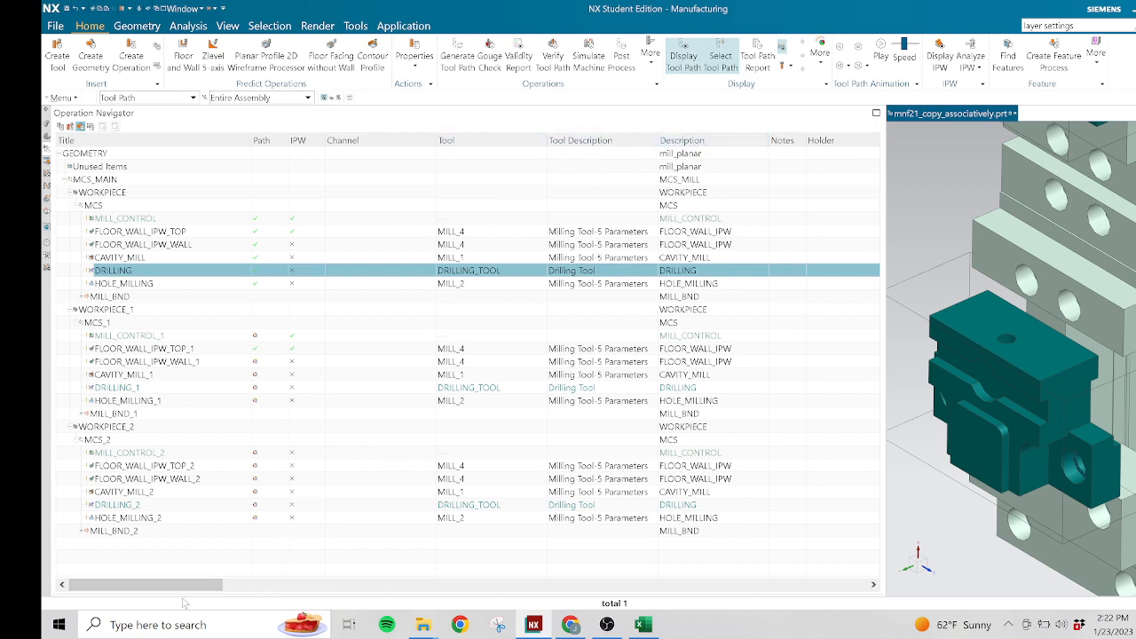
- Look up the Dependencies column and its options in the Geometry column configuration, and leave the configuration without changes
right_click(193, 149)
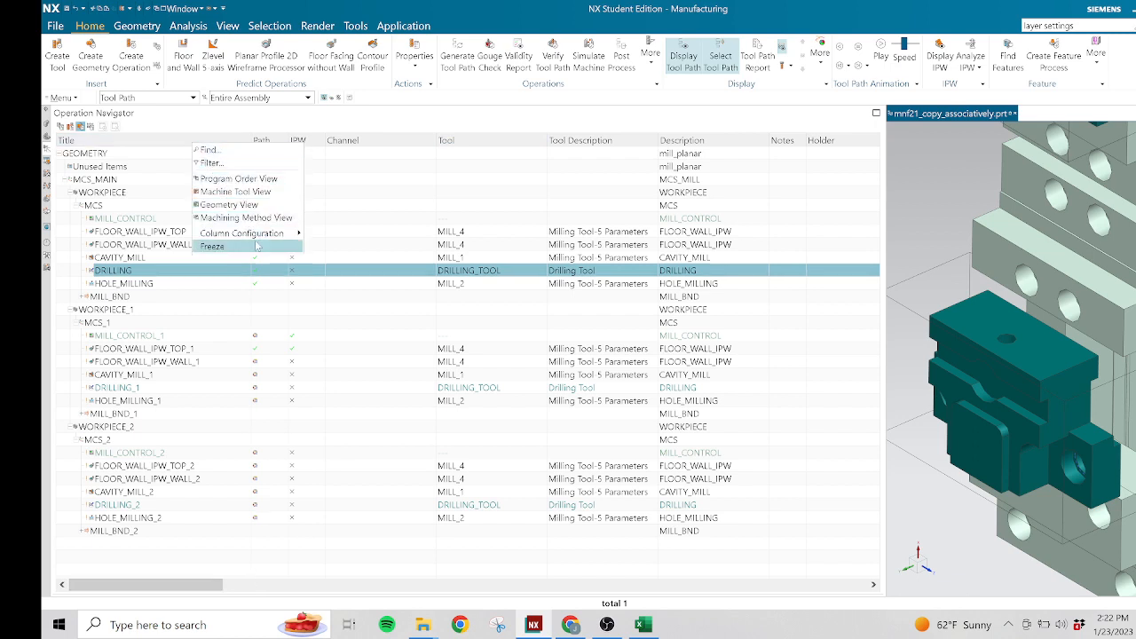
mouse_move(261, 235)
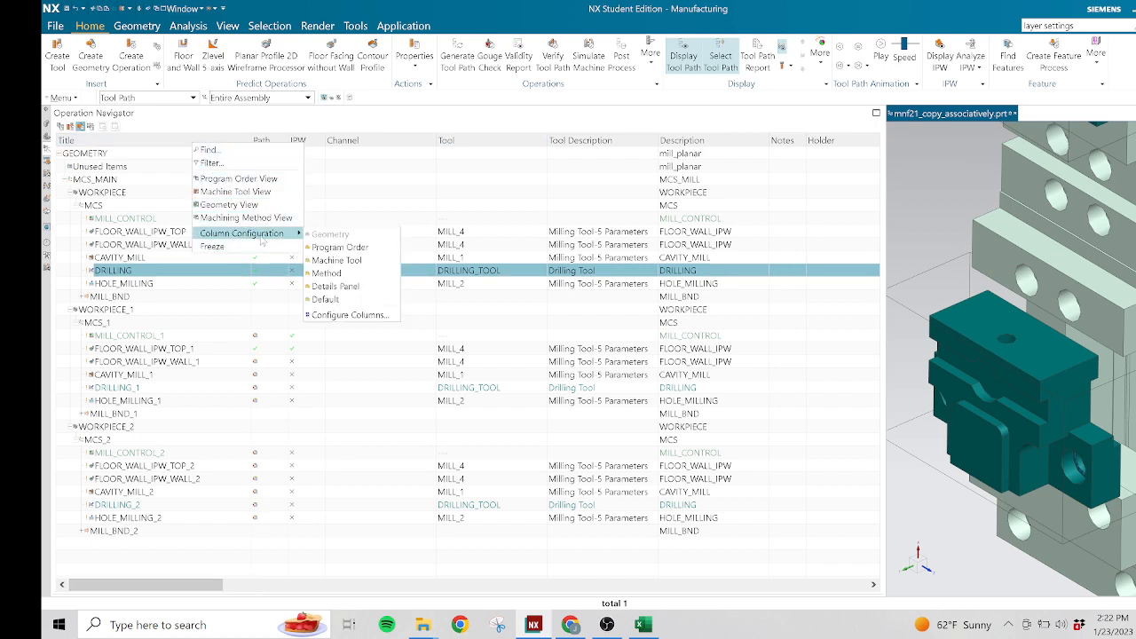
left_click(351, 315)
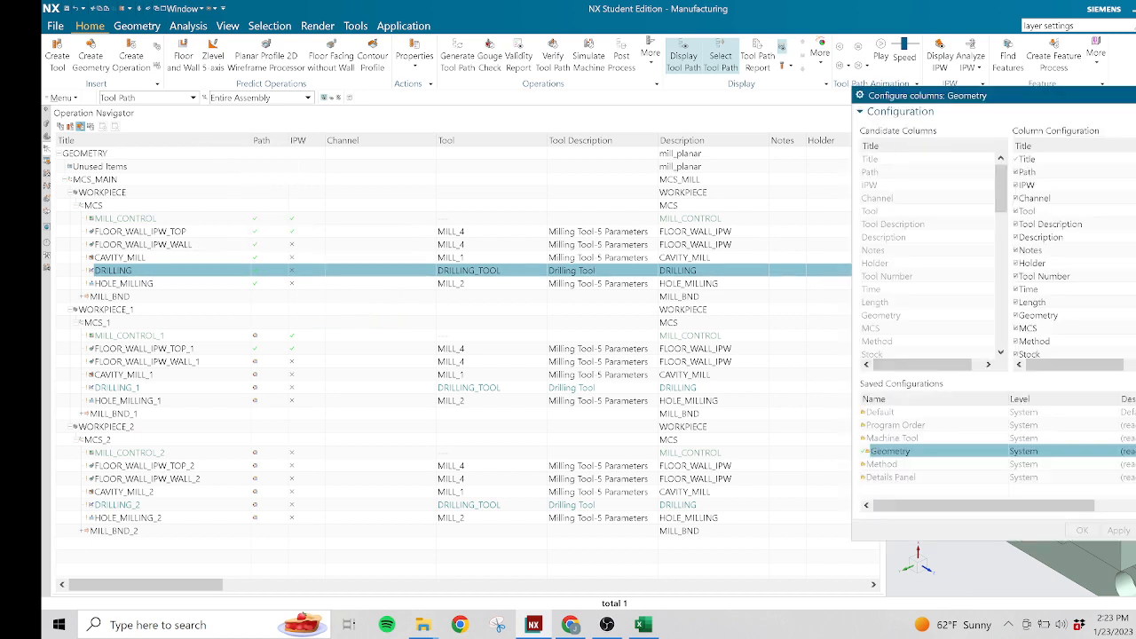
scroll(1066, 257, "down", 5)
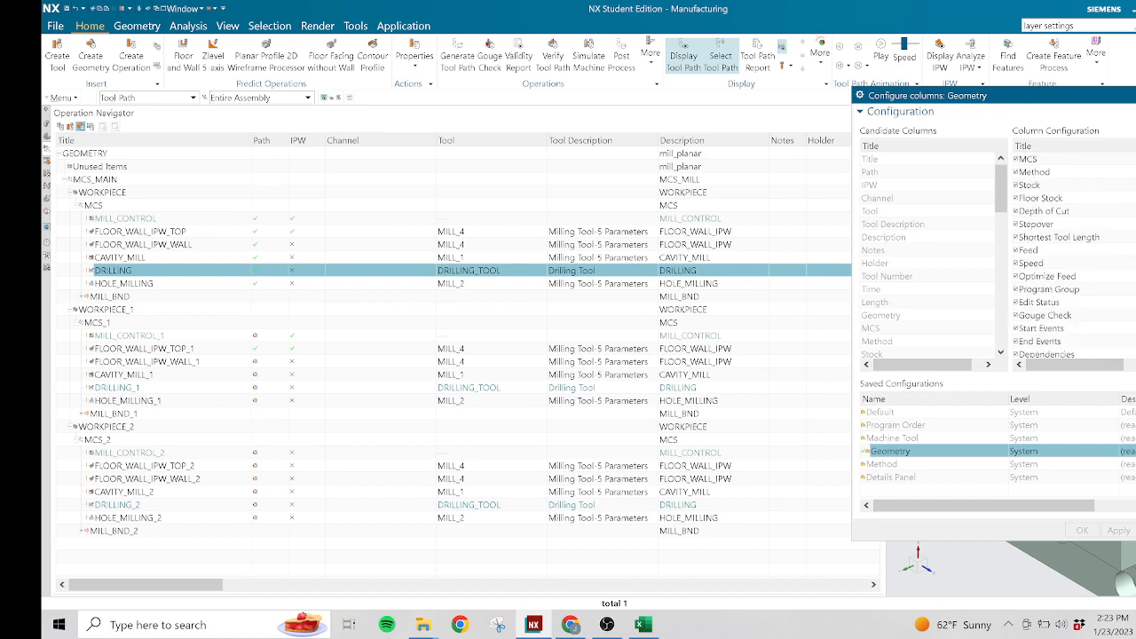
scroll(1065, 257, "down", 2)
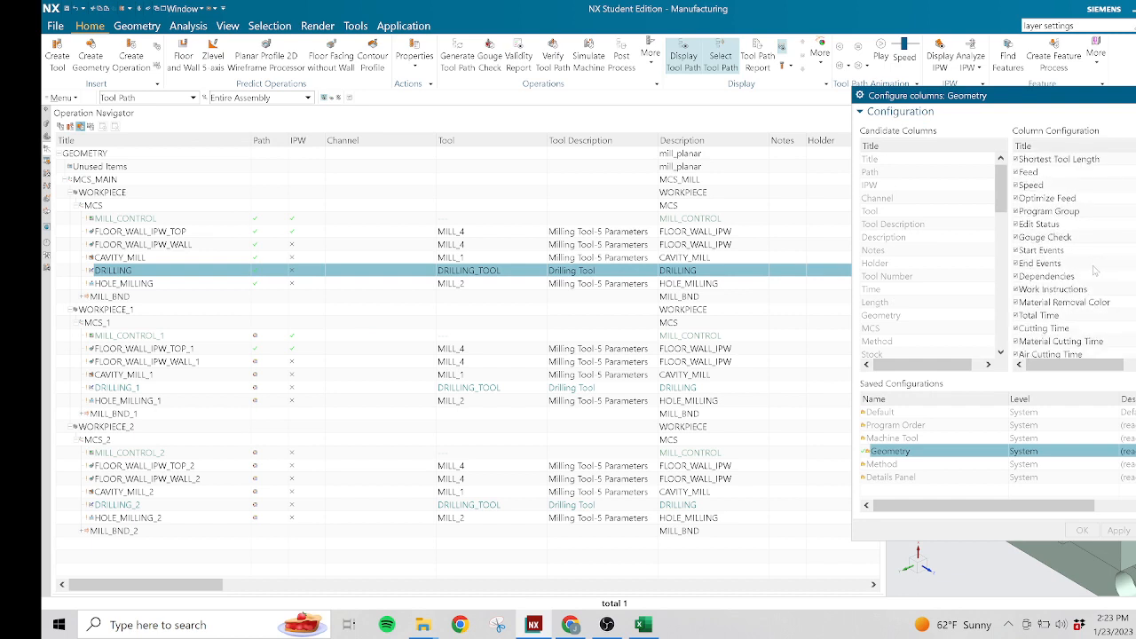
right_click(1060, 277)
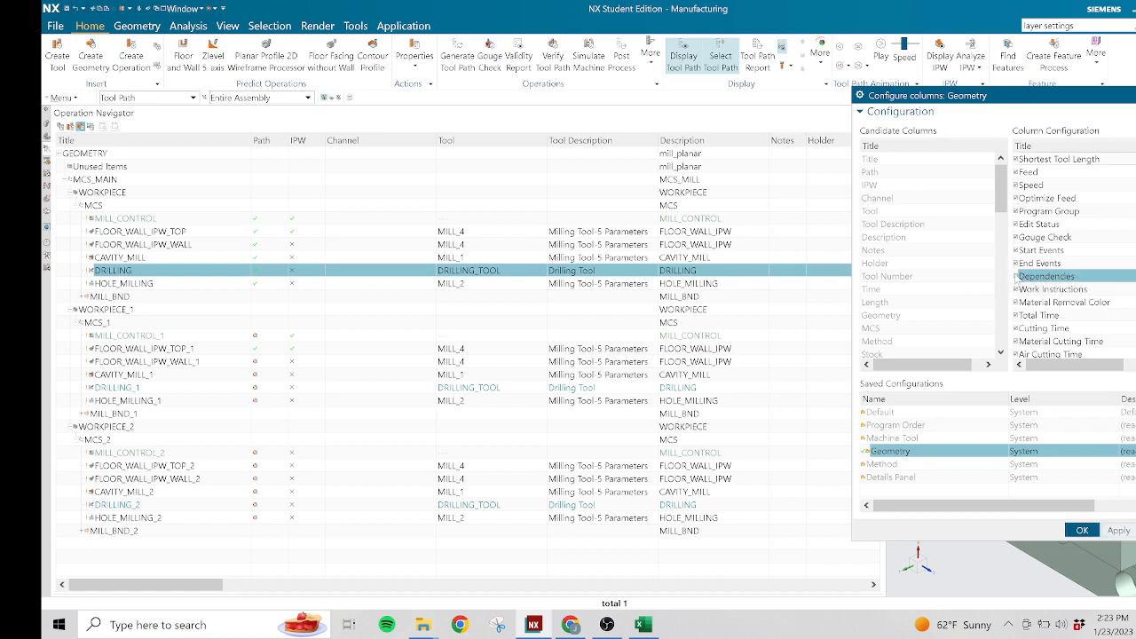
right_click(1034, 281)
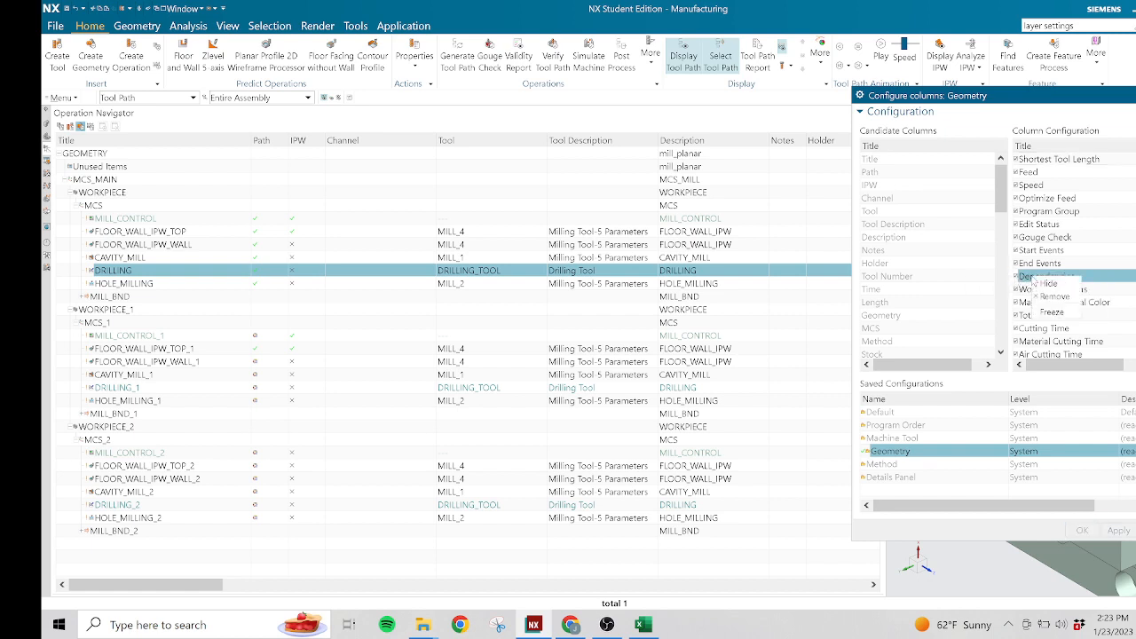
left_click(1019, 278)
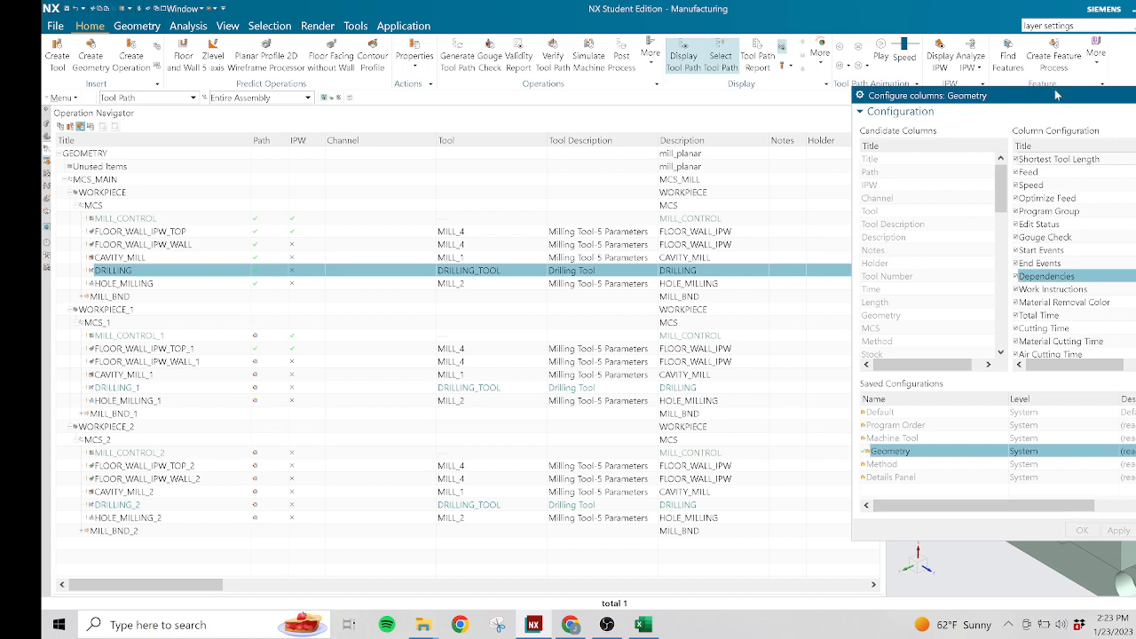
left_click_drag(1056, 95, 701, 78)
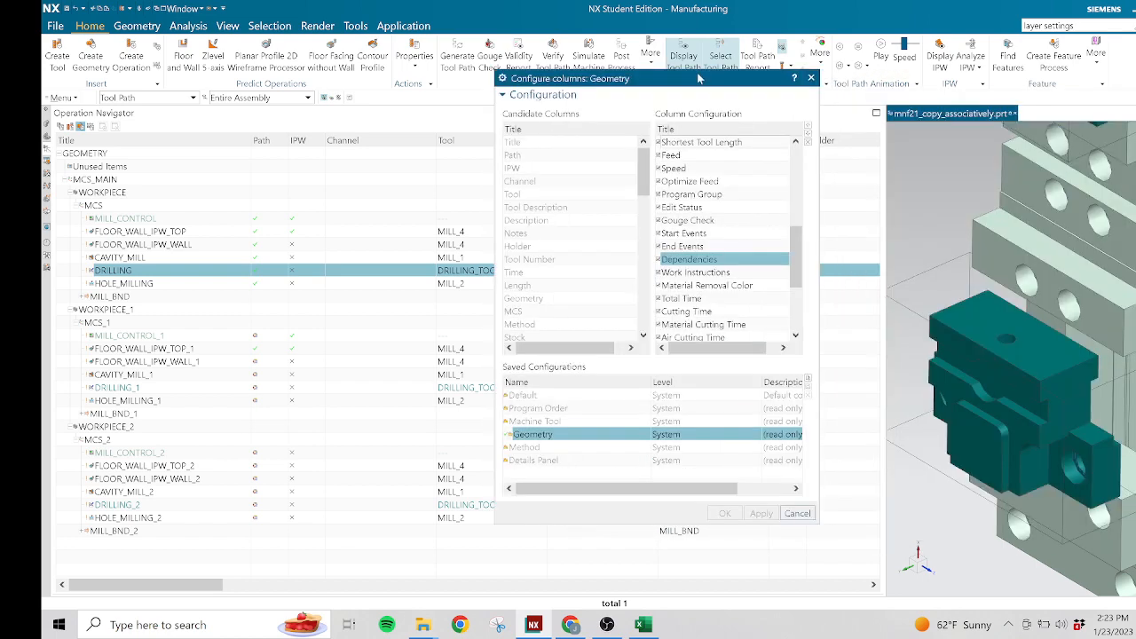
right_click(730, 259)
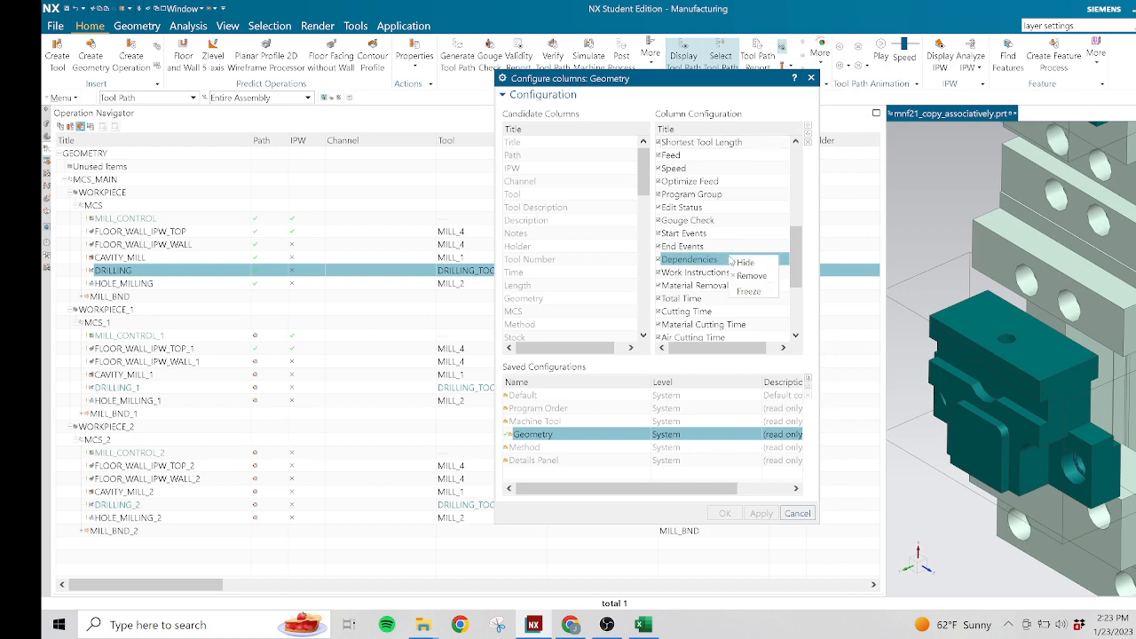
key("Escape")
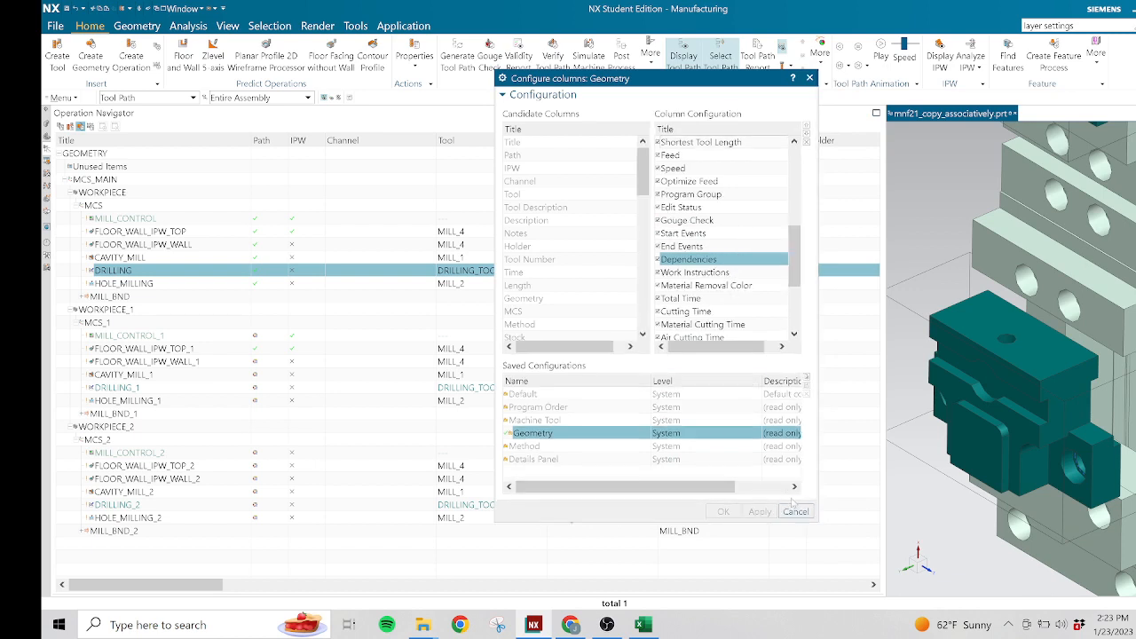
left_click(795, 511)
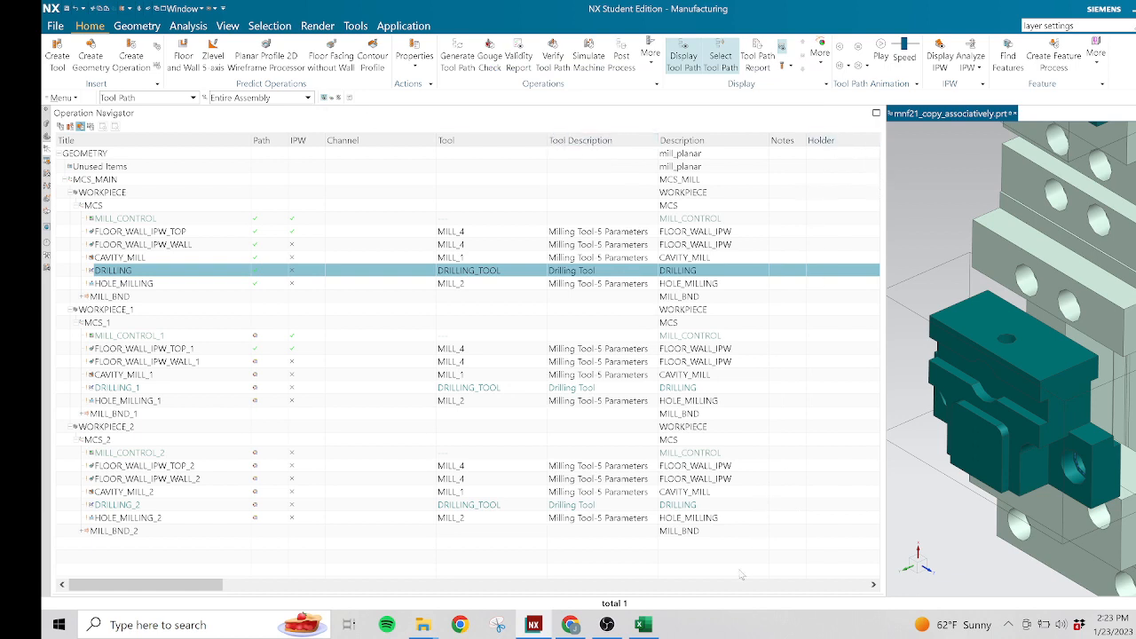
- Examine the Dependencies column of the Operation Navigator, and narrow the navigator to enlarge the graphics area
left_click(724, 586)
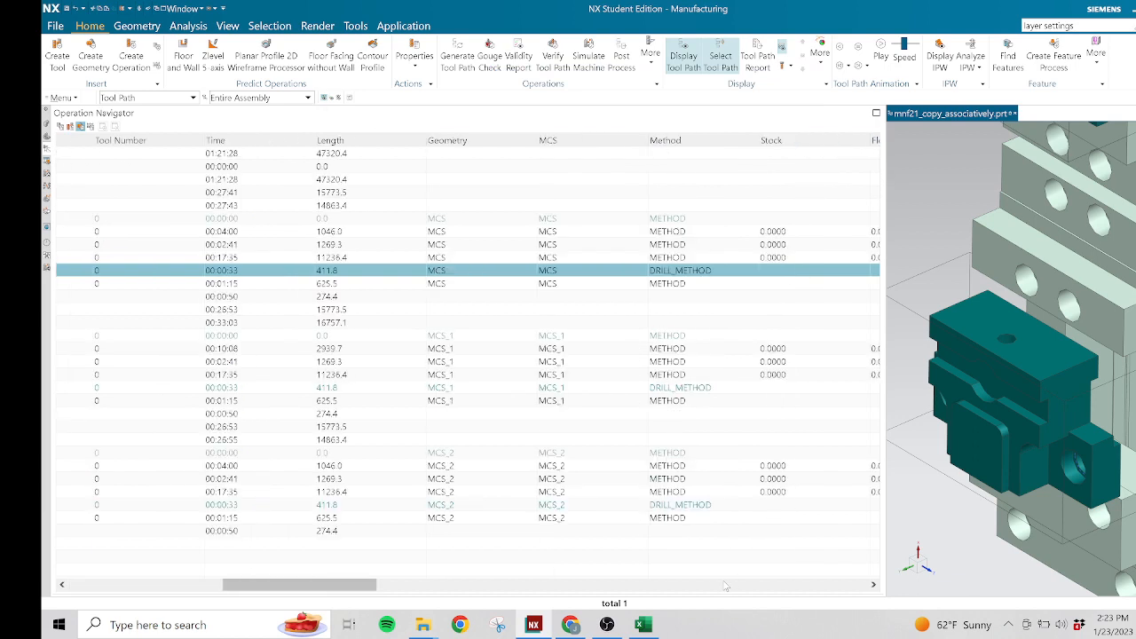
left_click(725, 585)
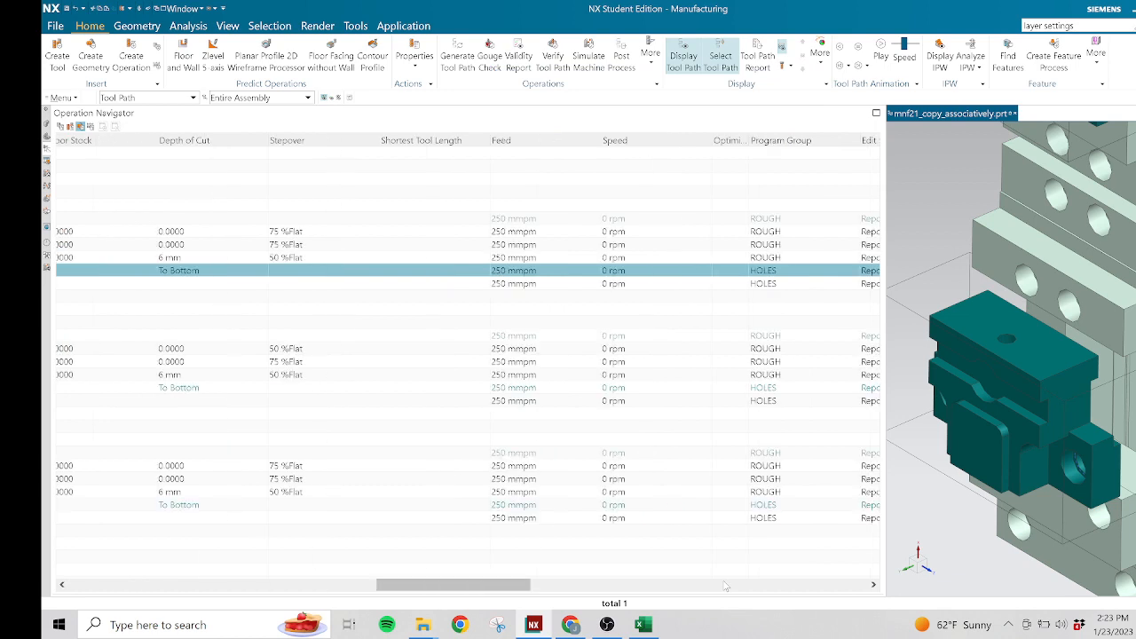
left_click(725, 586)
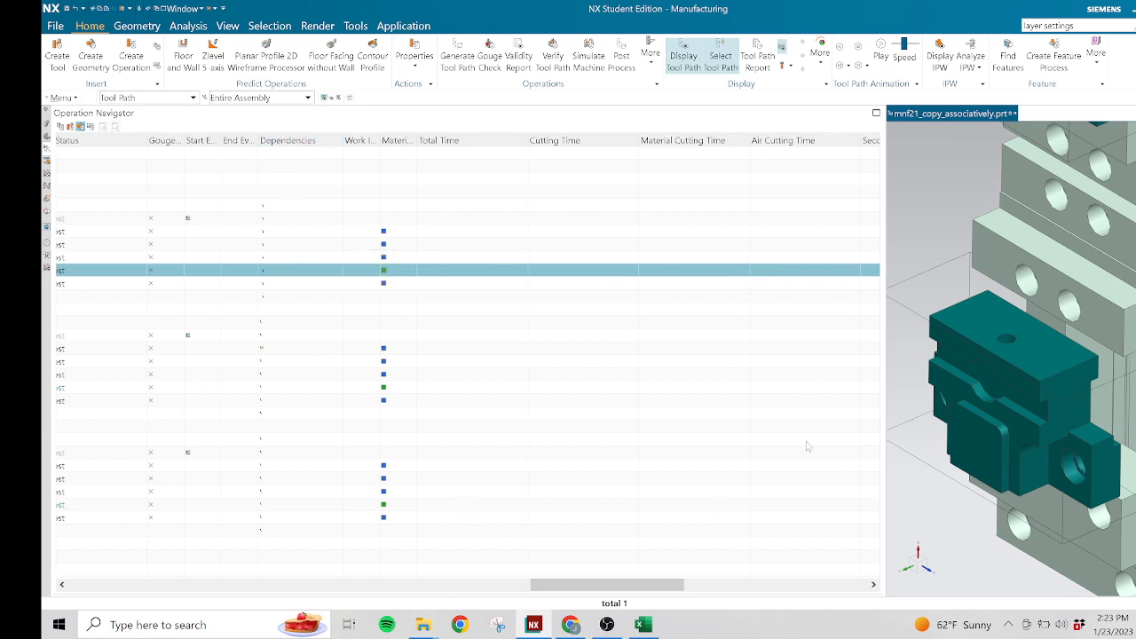
left_click_drag(885, 191, 503, 213)
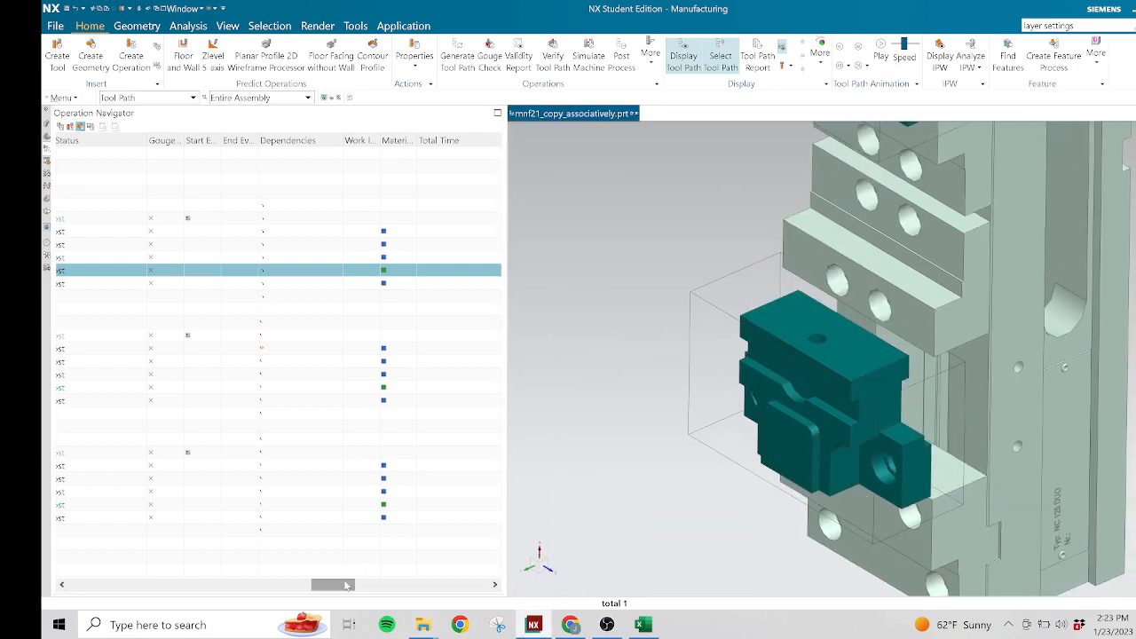
left_click_drag(347, 584, 340, 581)
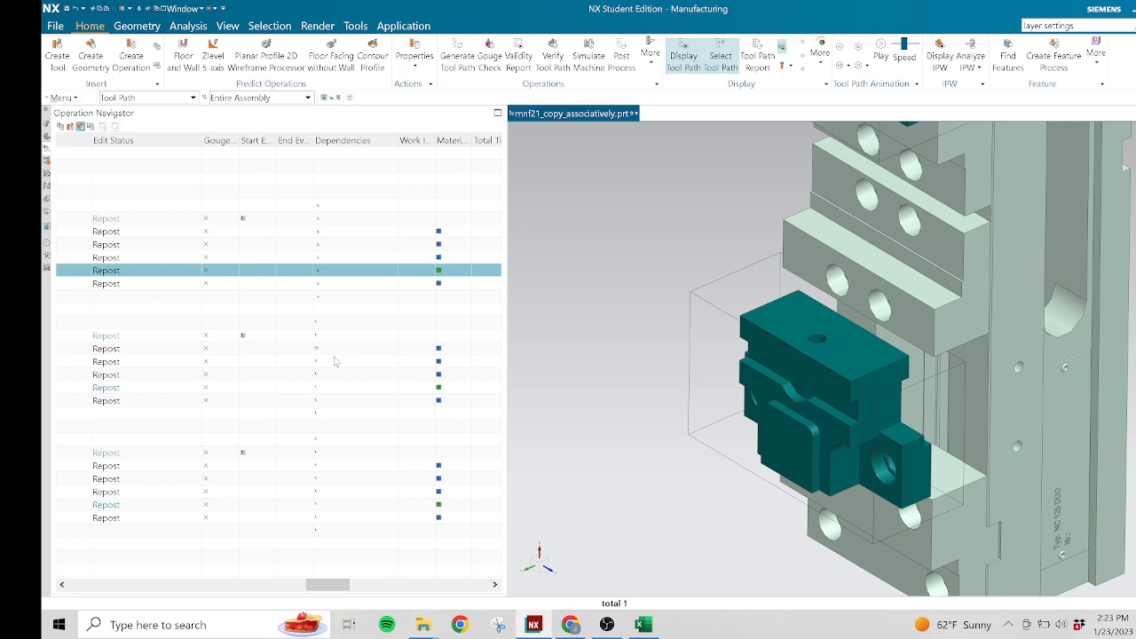
- Freeze the Operation Navigator columns at the Holder column
left_click_drag(329, 583, 139, 556)
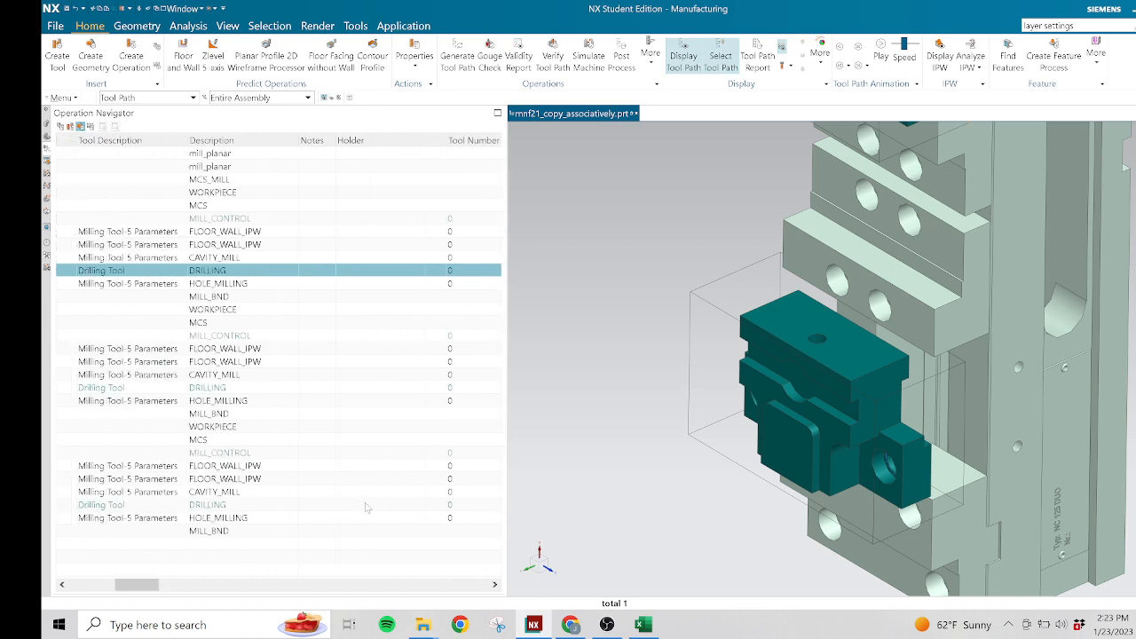
right_click(396, 142)
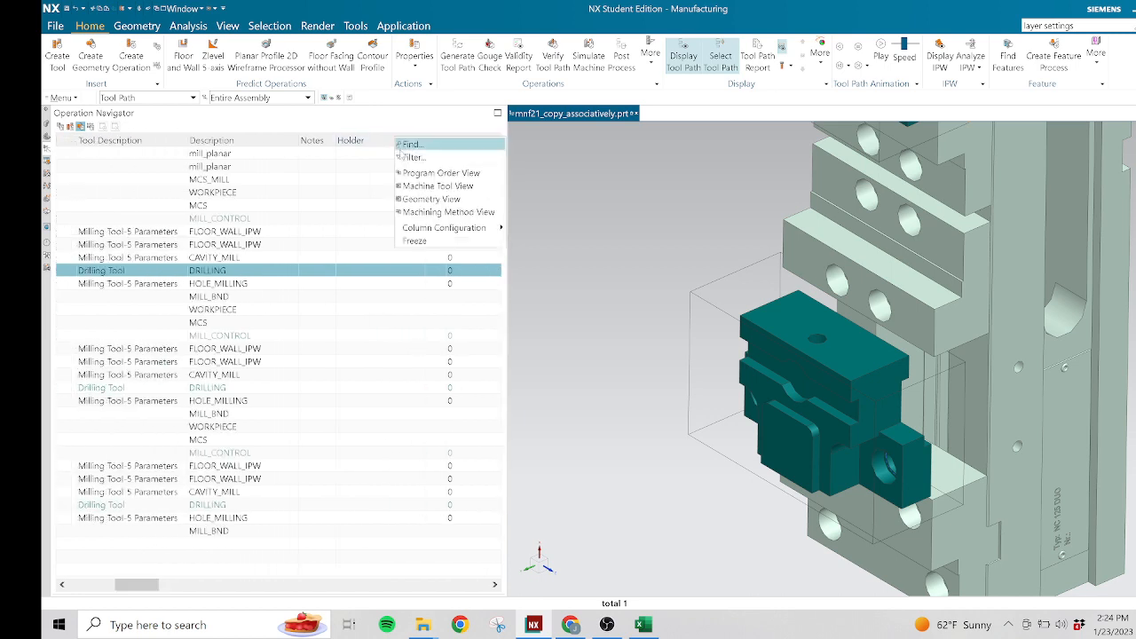
left_click(425, 247)
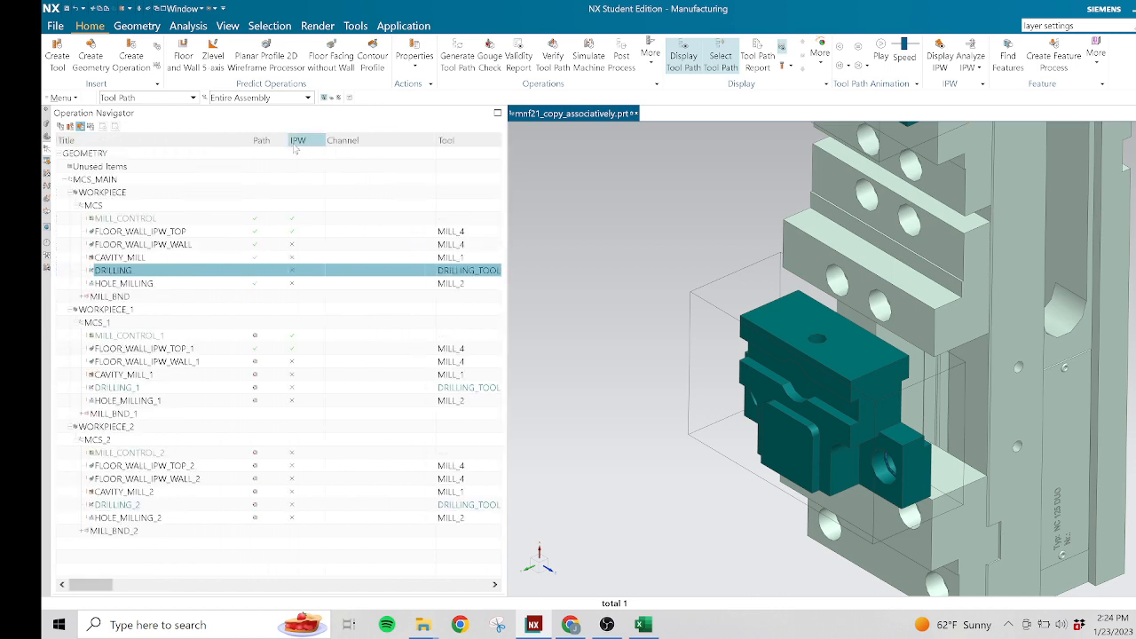
- Freeze the Operation Navigator columns first at the Channel column and then at the Tool column
right_click(380, 144)
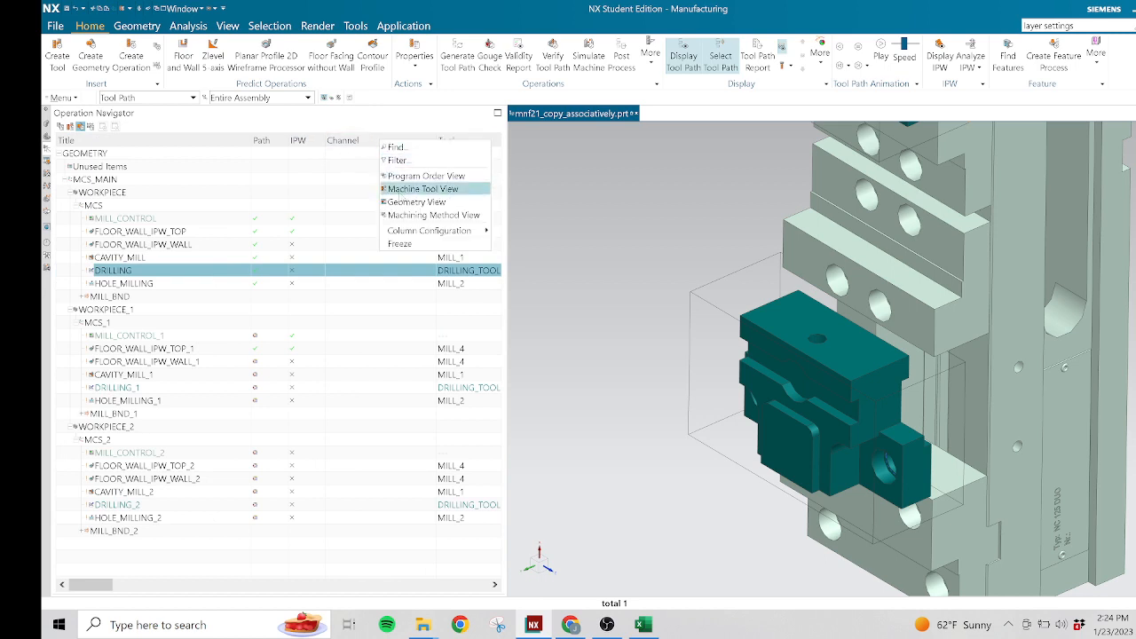
left_click(421, 248)
right_click(478, 140)
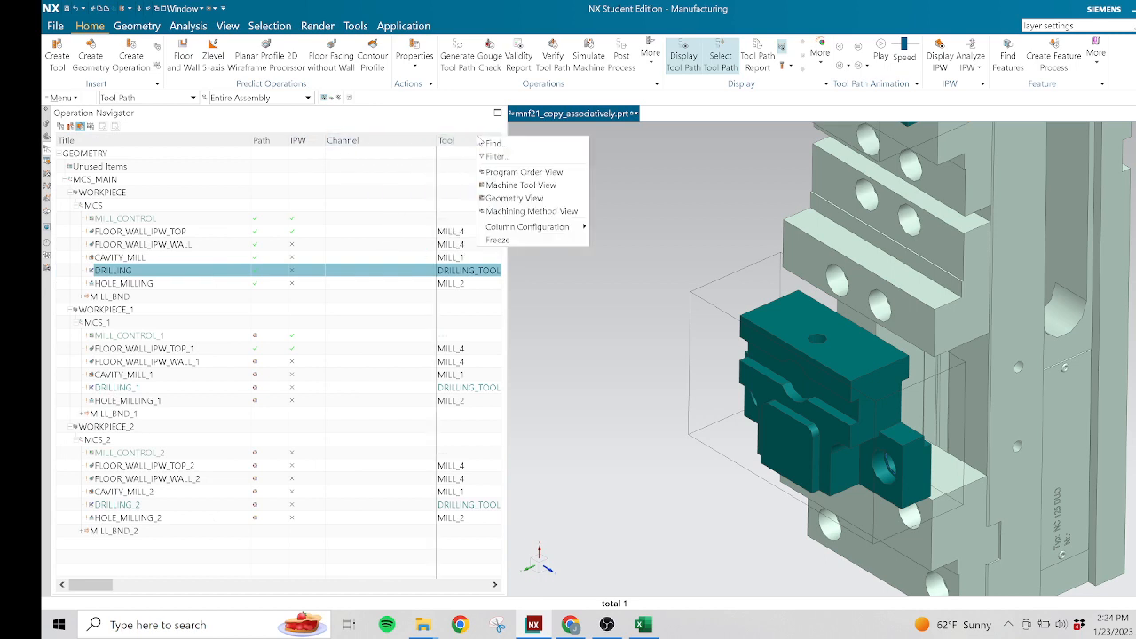
left_click(503, 240)
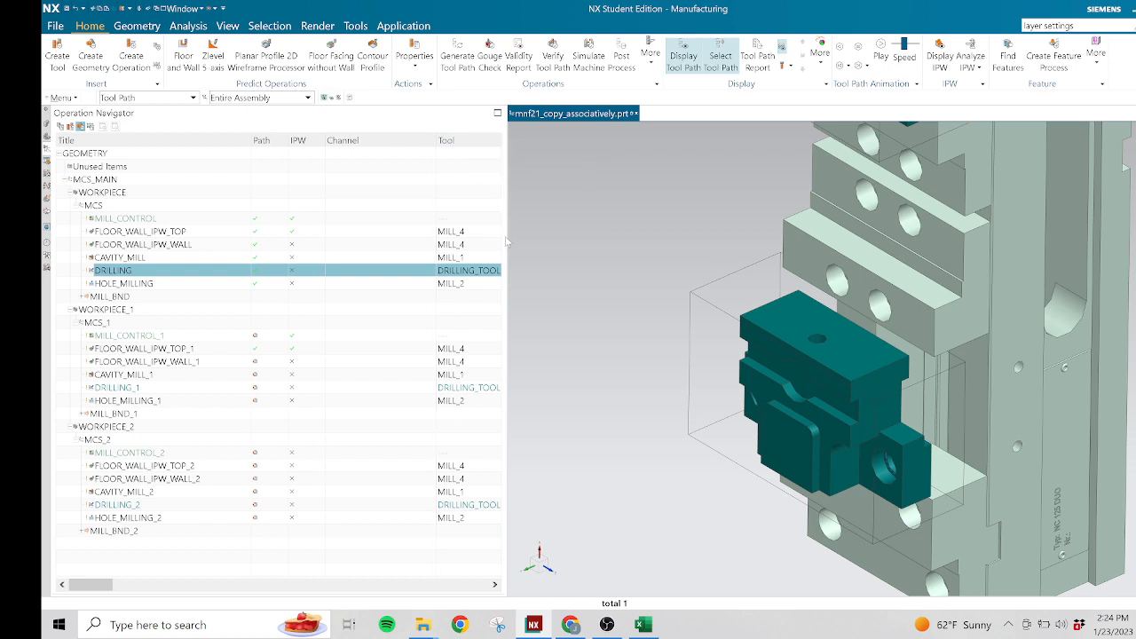
right_click(475, 144)
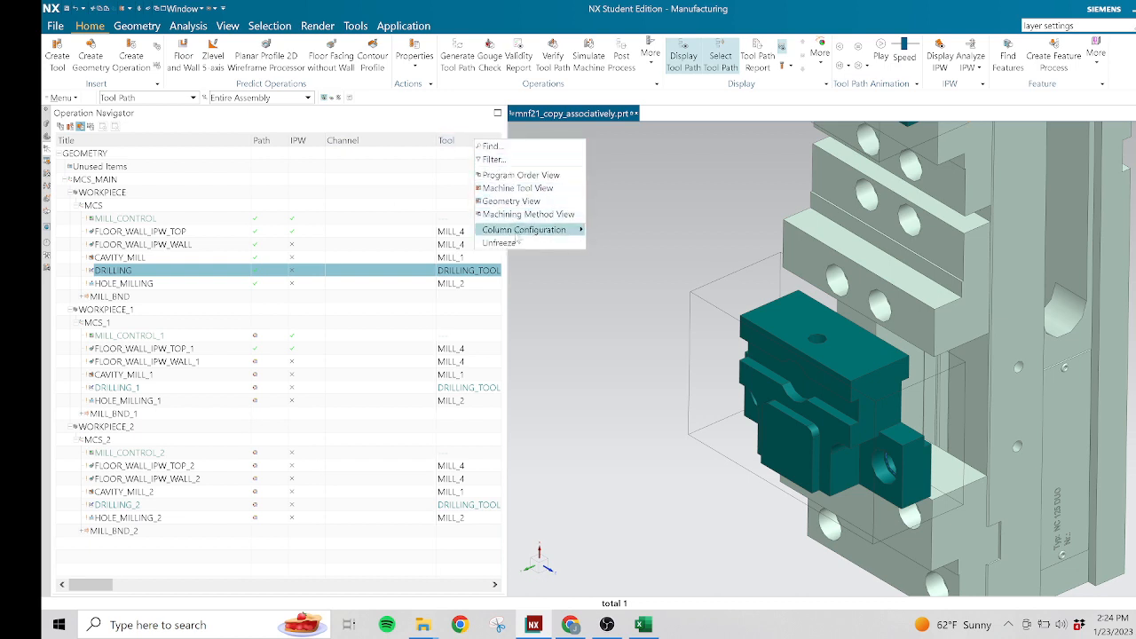
left_click(474, 127)
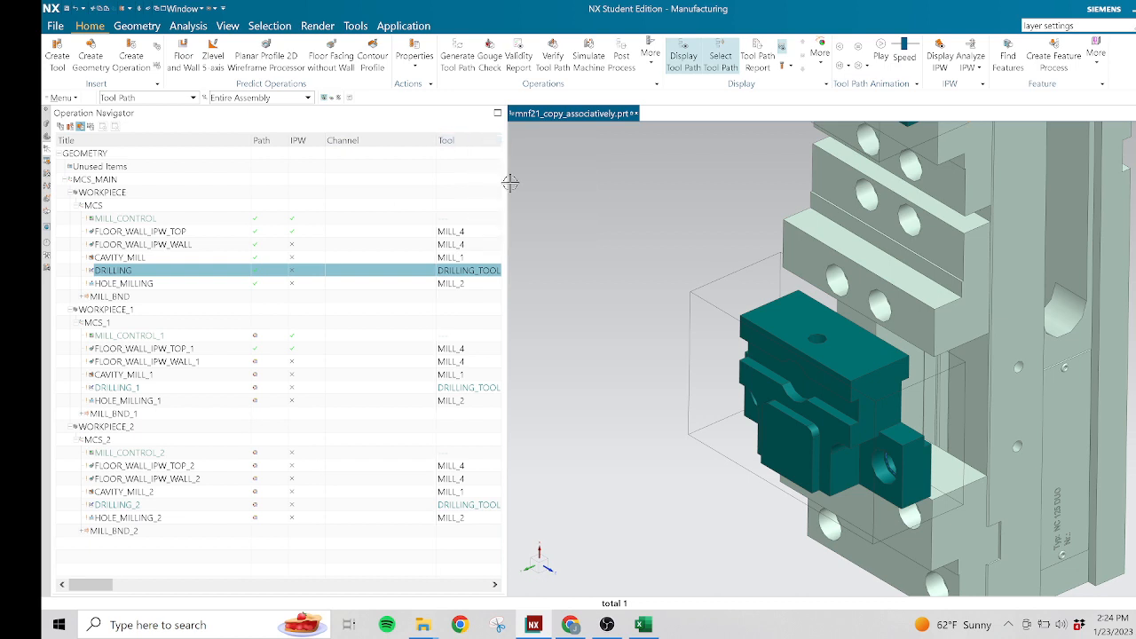
- Widen the Operation Navigator and freeze its columns at the Tool Description column
left_click_drag(505, 184, 621, 216)
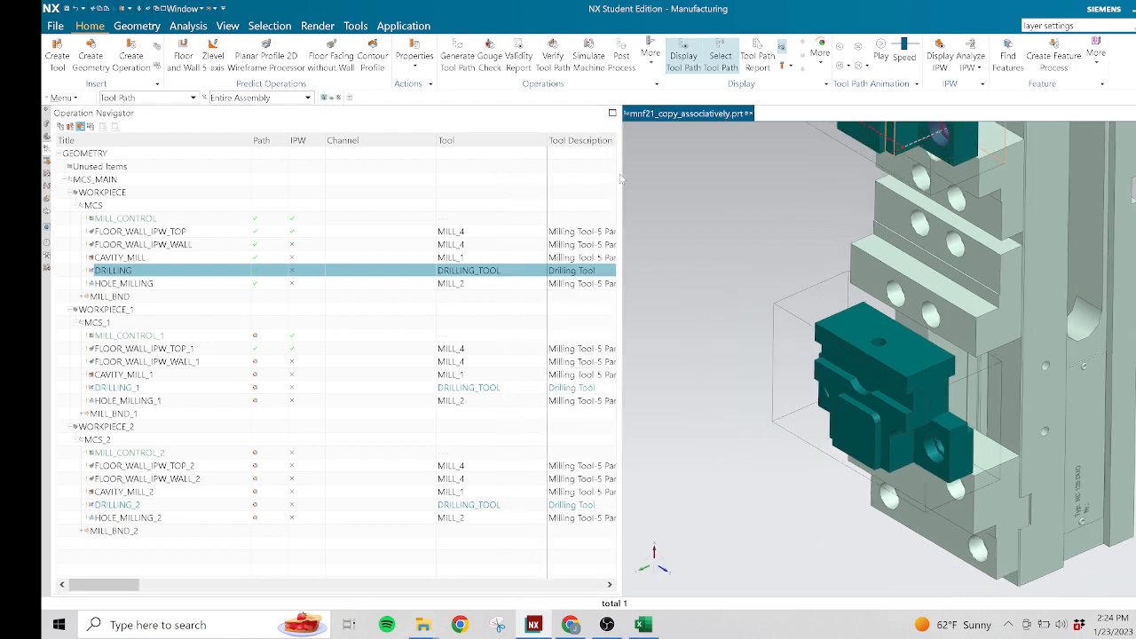
left_click_drag(620, 175, 700, 197)
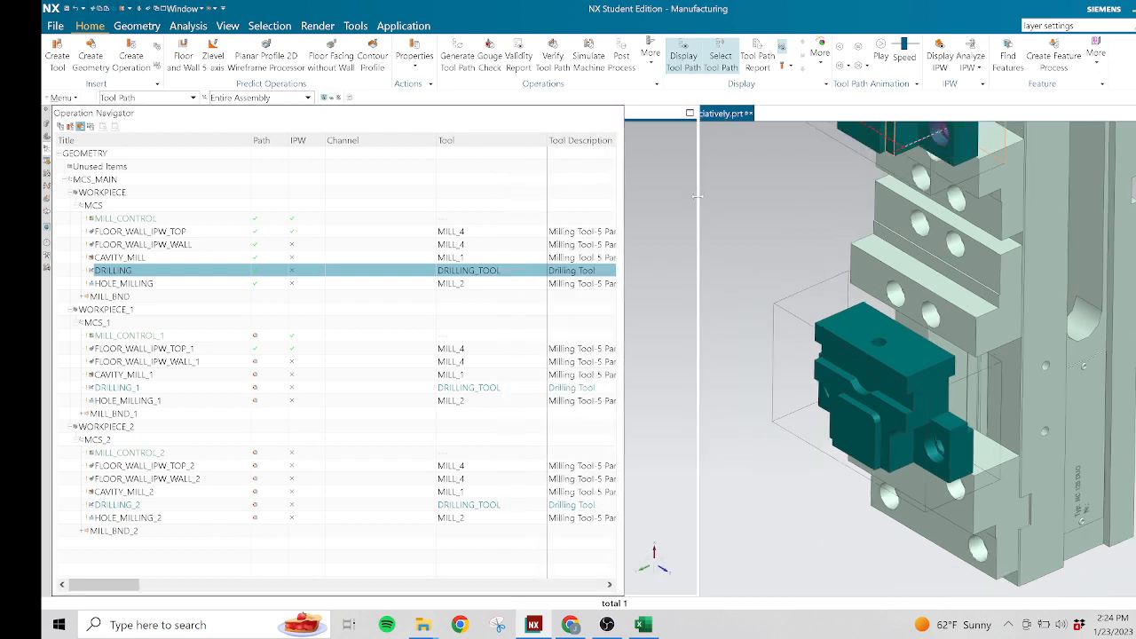
right_click(625, 146)
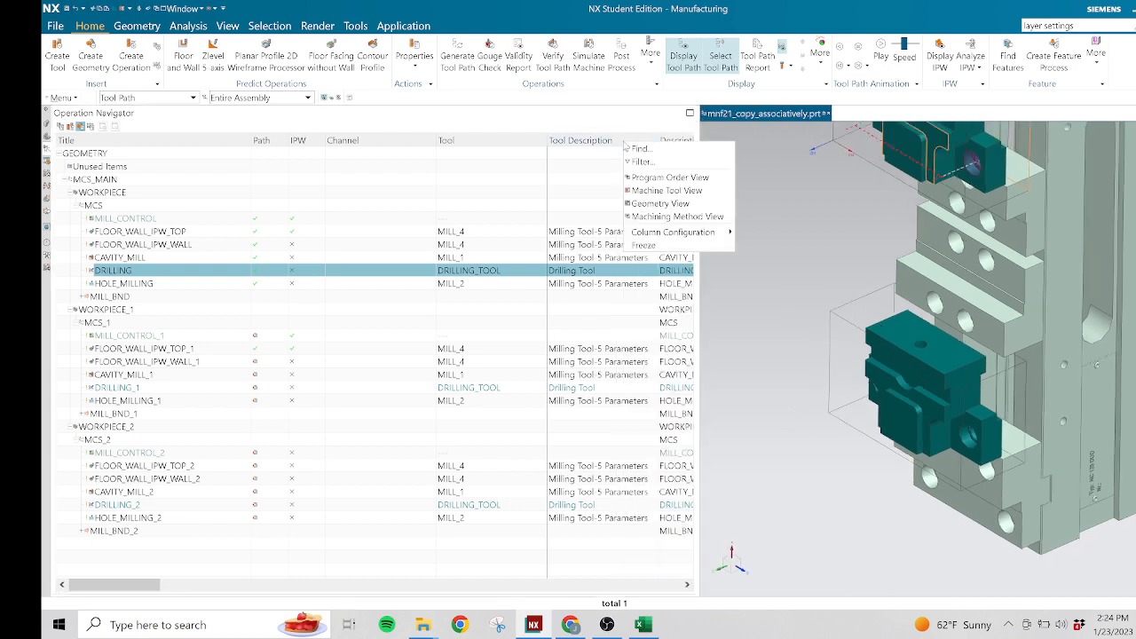
left_click(645, 245)
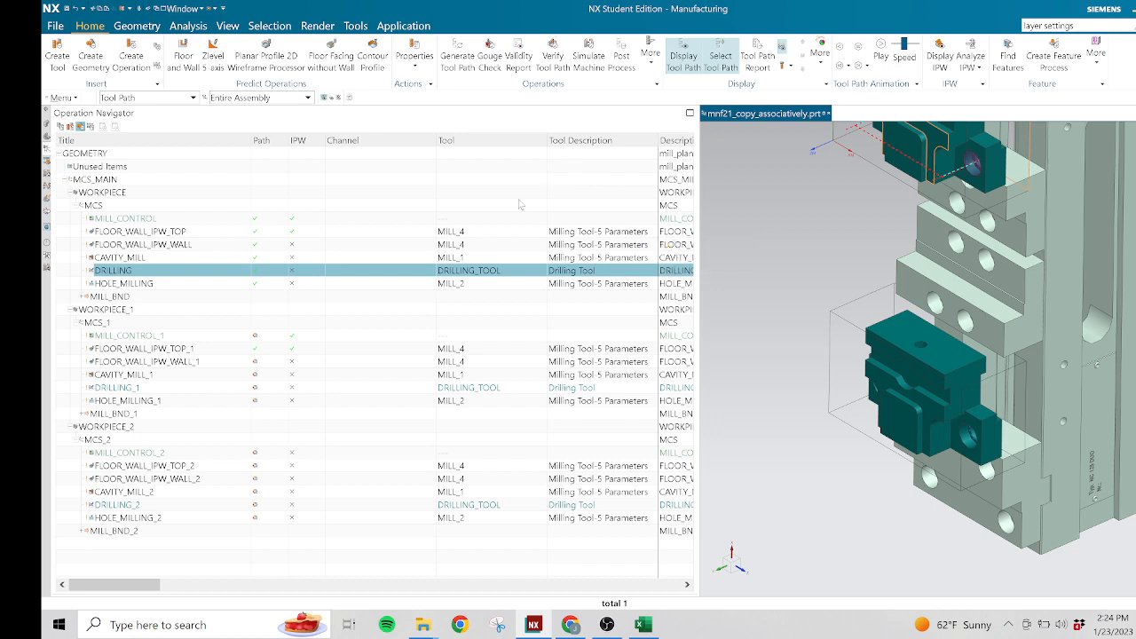
- Hide the Channel, Tool, Tool Description, Description, Notes, Holder, Tool Number, Length, Geometry, MCS and Method columns in the Geometry column configuration
right_click(199, 140)
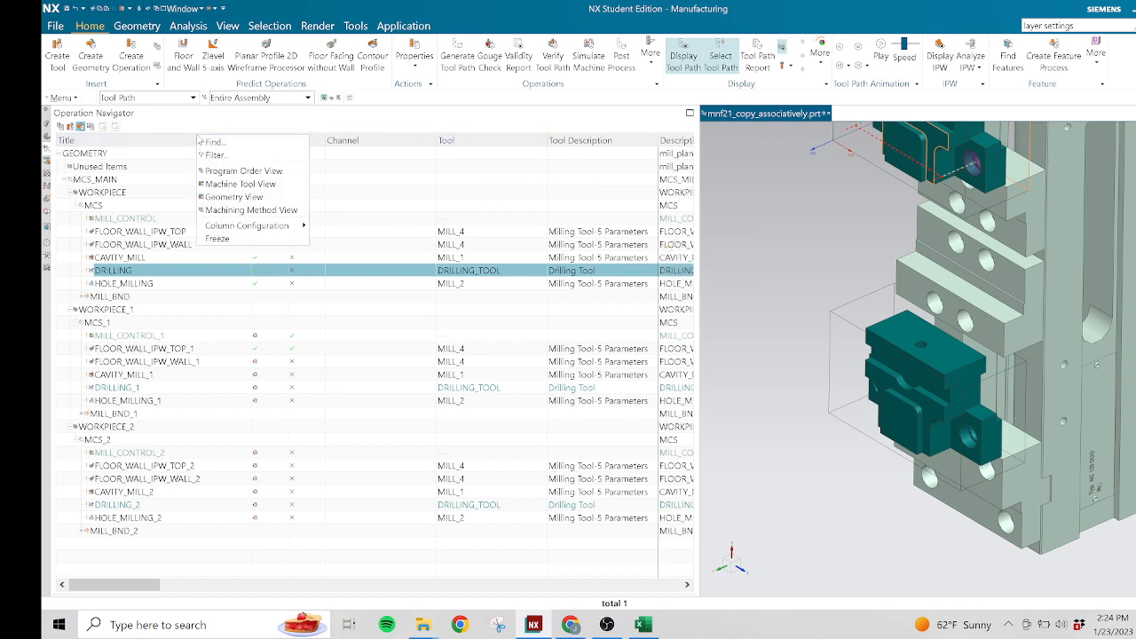
mouse_move(266, 228)
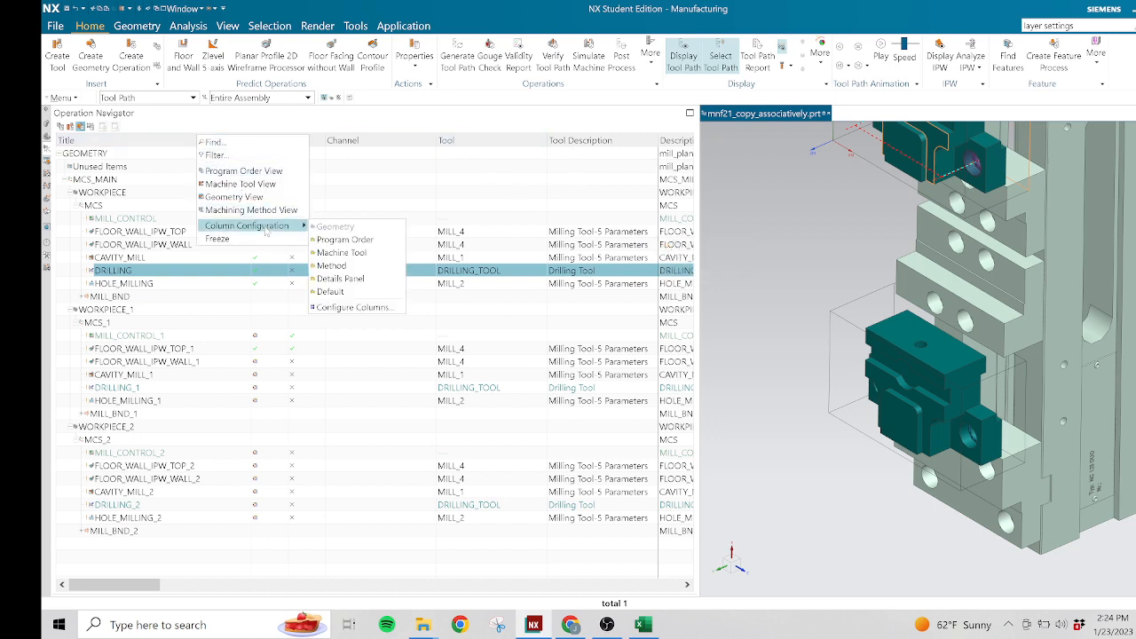
left_click(352, 307)
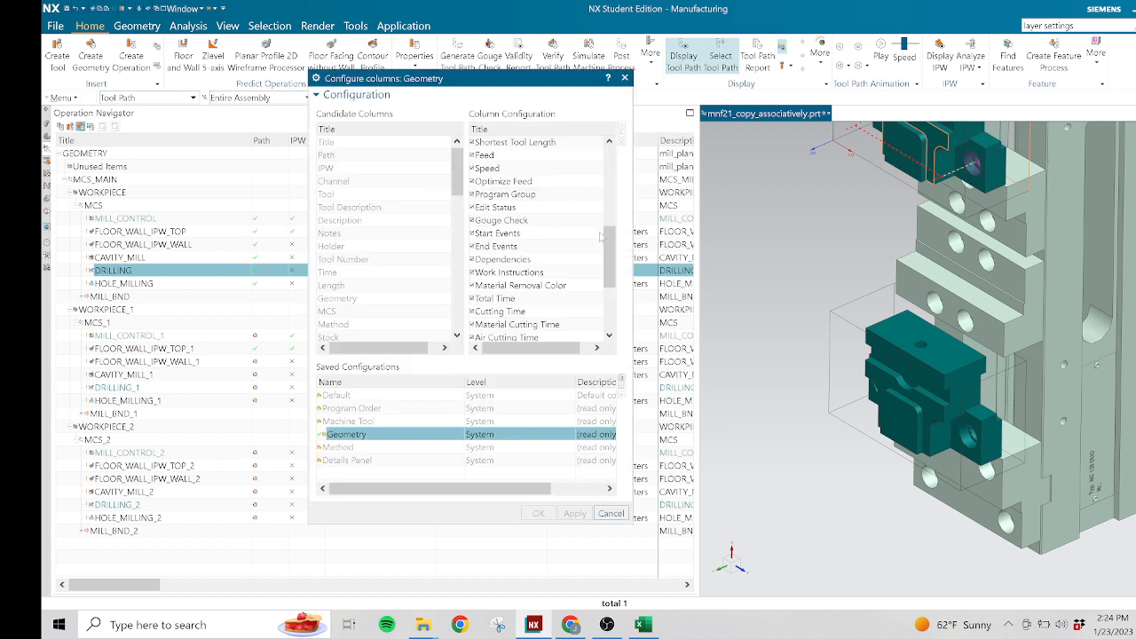
left_click_drag(614, 263, 591, 171)
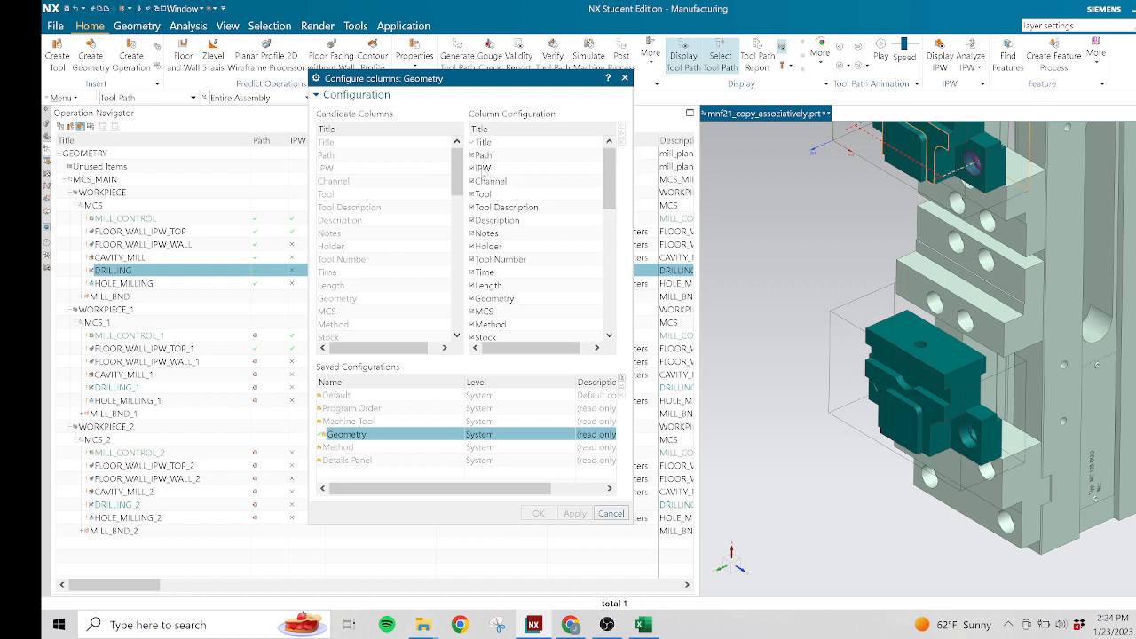
left_click(472, 182)
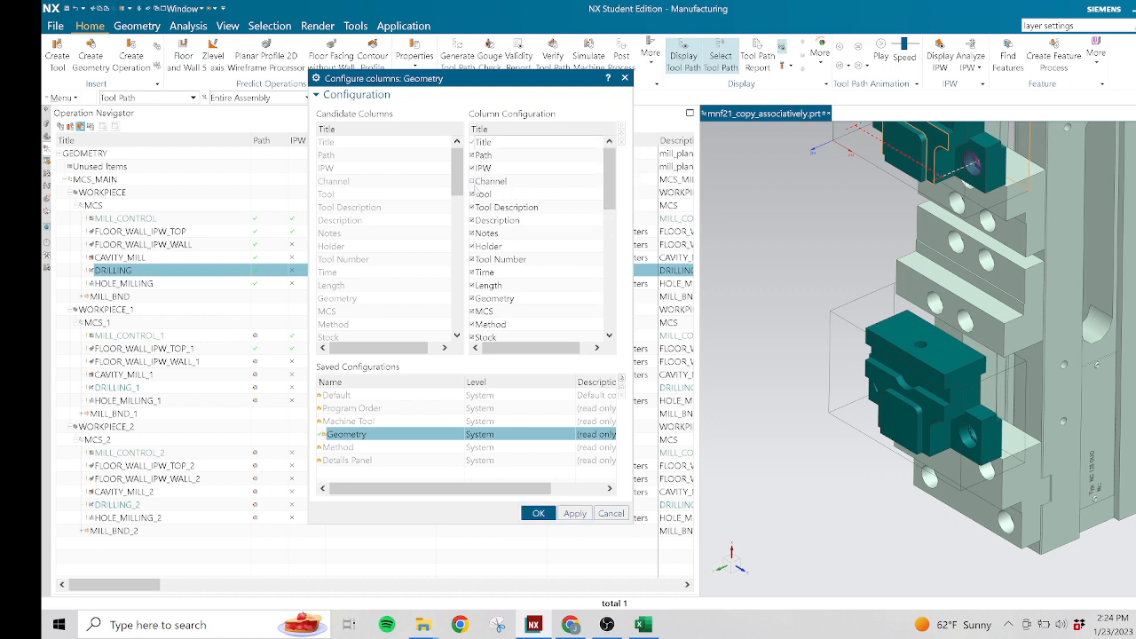
left_click(472, 194)
left_click(473, 207)
left_click(474, 220)
left_click(474, 233)
left_click(473, 259)
left_click(473, 272)
left_click(472, 272)
left_click(472, 285)
left_click(472, 299)
left_click(473, 311)
left_click(473, 325)
left_click(542, 513)
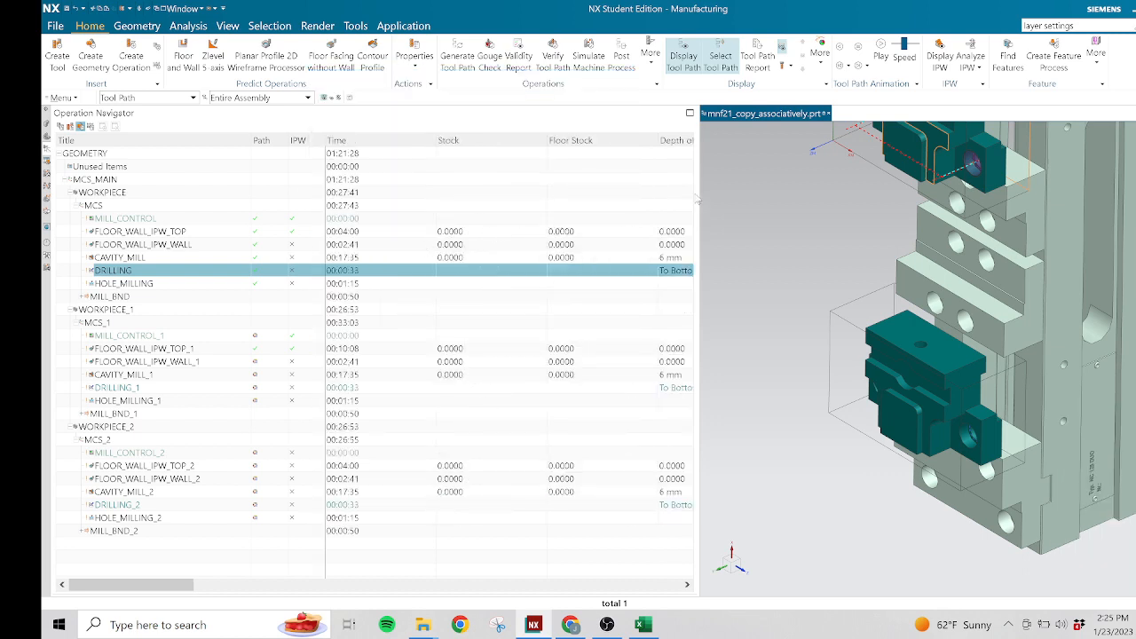
- In the Geometry column configuration, hide Stock, Floor Stock, Depth of Cut, Stepover, Shortest Tool Length, Feed, Speed, Optimize Feed, Program Group and Edit Status
left_click_drag(699, 192, 675, 189)
right_click(219, 141)
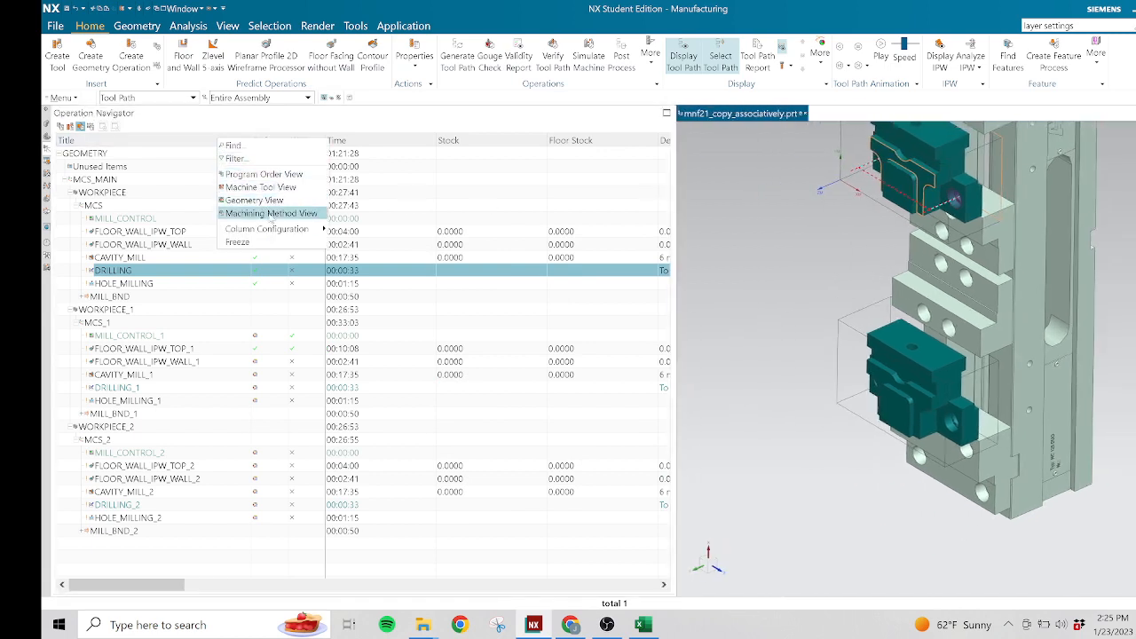
mouse_move(278, 232)
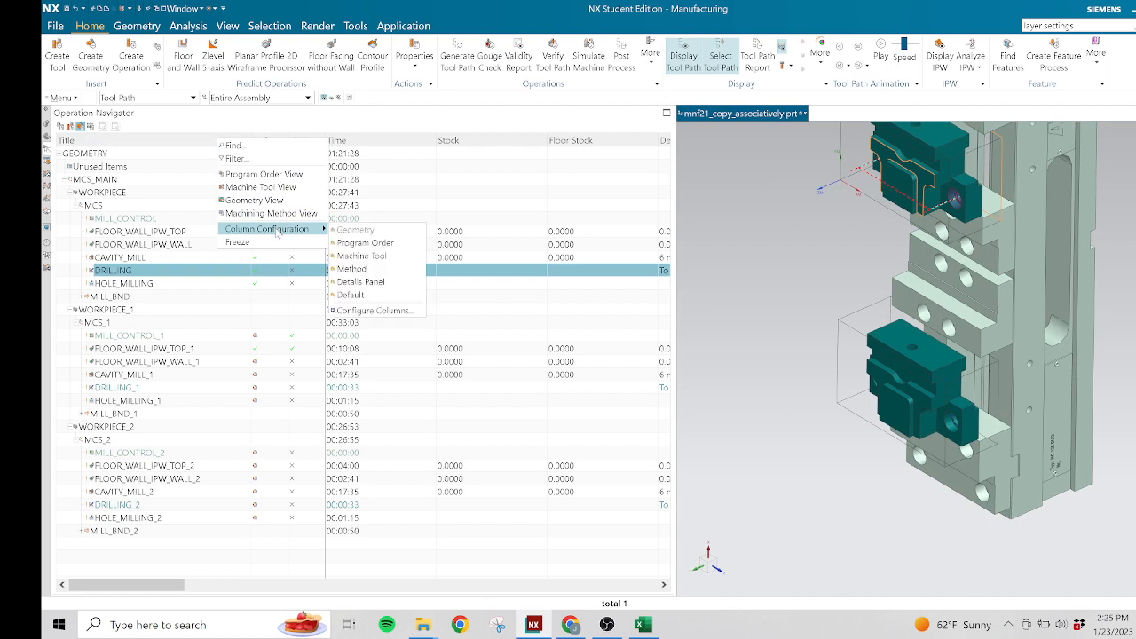
left_click(396, 311)
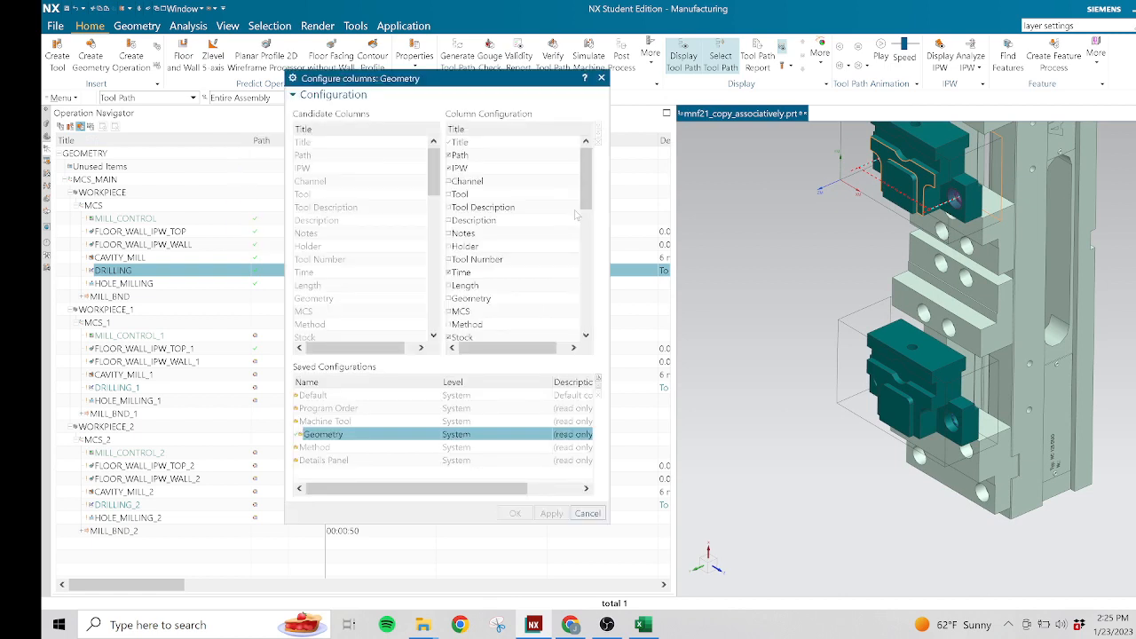
left_click_drag(582, 184, 583, 233)
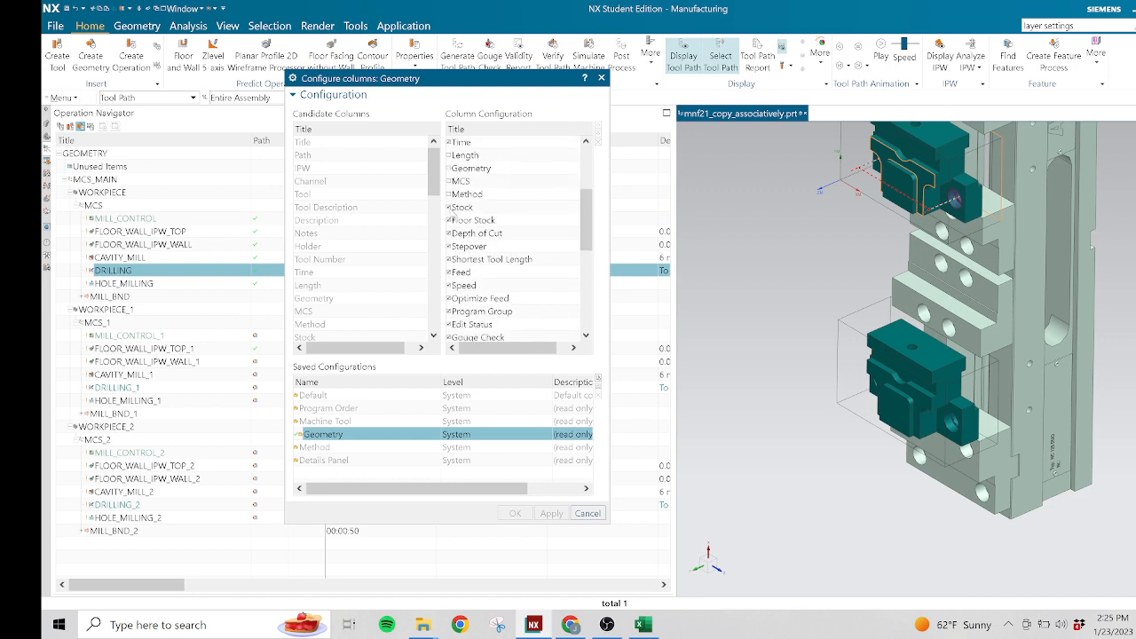
left_click(448, 207)
left_click(449, 220)
left_click(449, 233)
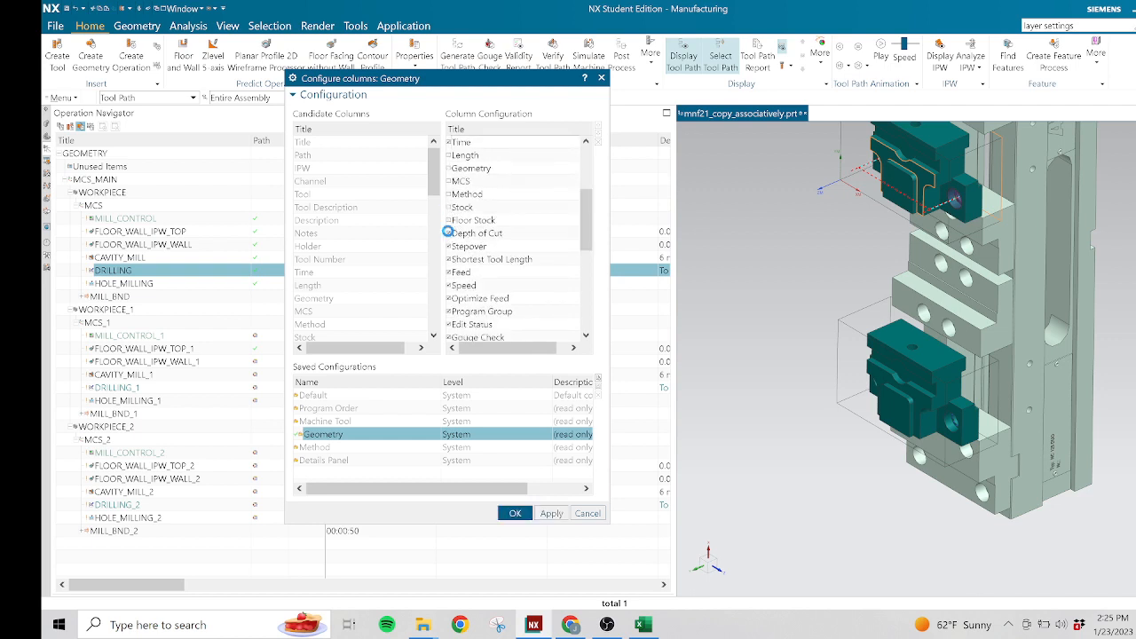
left_click(449, 246)
left_click(449, 259)
left_click(449, 272)
left_click(449, 285)
left_click(449, 298)
left_click(455, 312)
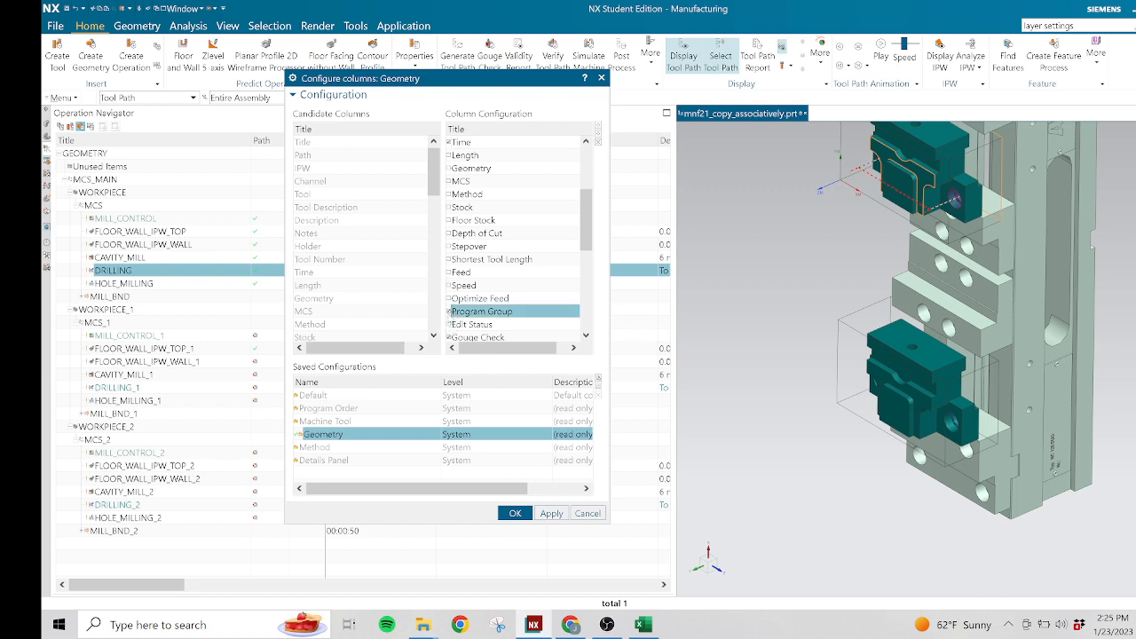
- Hide the Gouge Check, Start Events, End Events, Work Instructions, Material Removal Color, Total Time, Cutting Time and Material Cutting Time columns, and apply the configuration
scroll(585, 244, "down", 4)
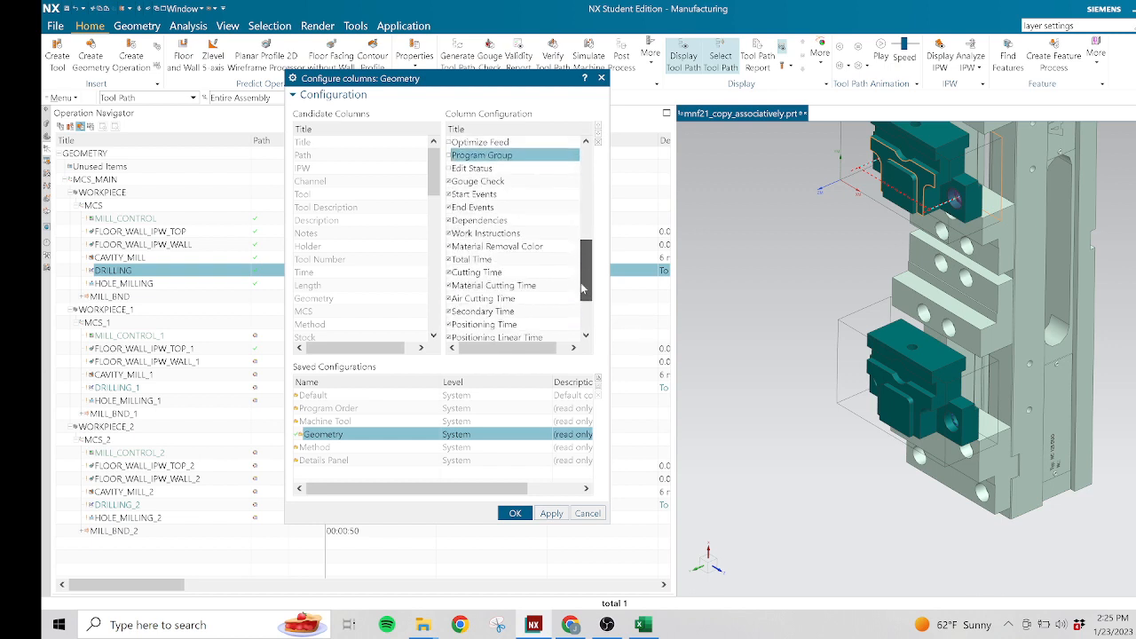
left_click(448, 181)
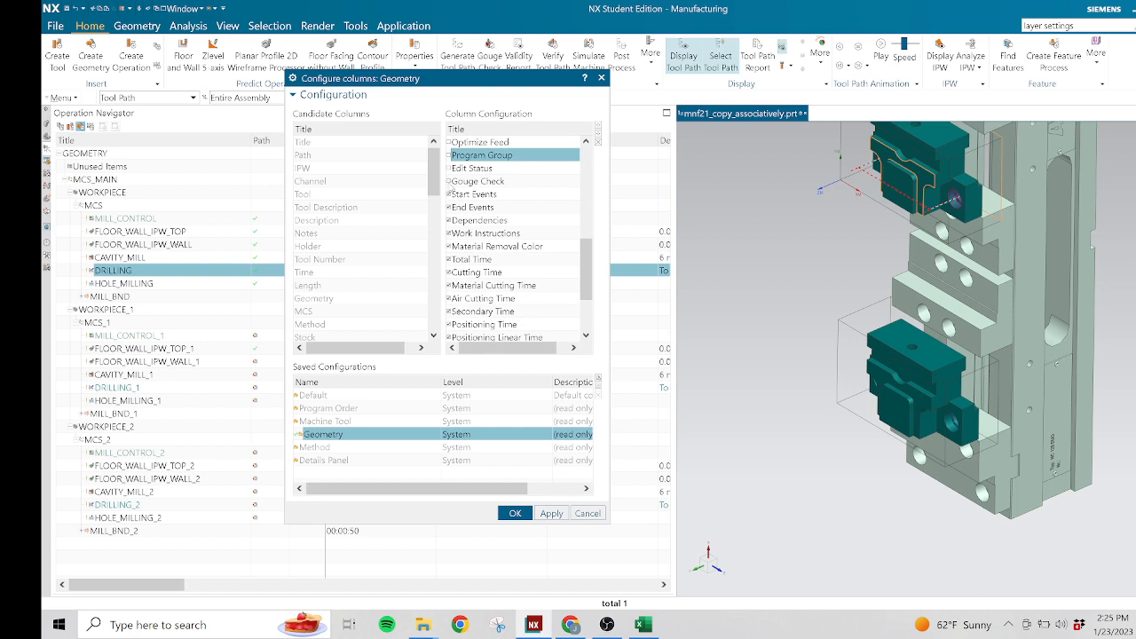
left_click(448, 194)
left_click(448, 207)
left_click(449, 234)
left_click(448, 246)
left_click(448, 259)
left_click(448, 272)
left_click(450, 285)
left_click(516, 514)
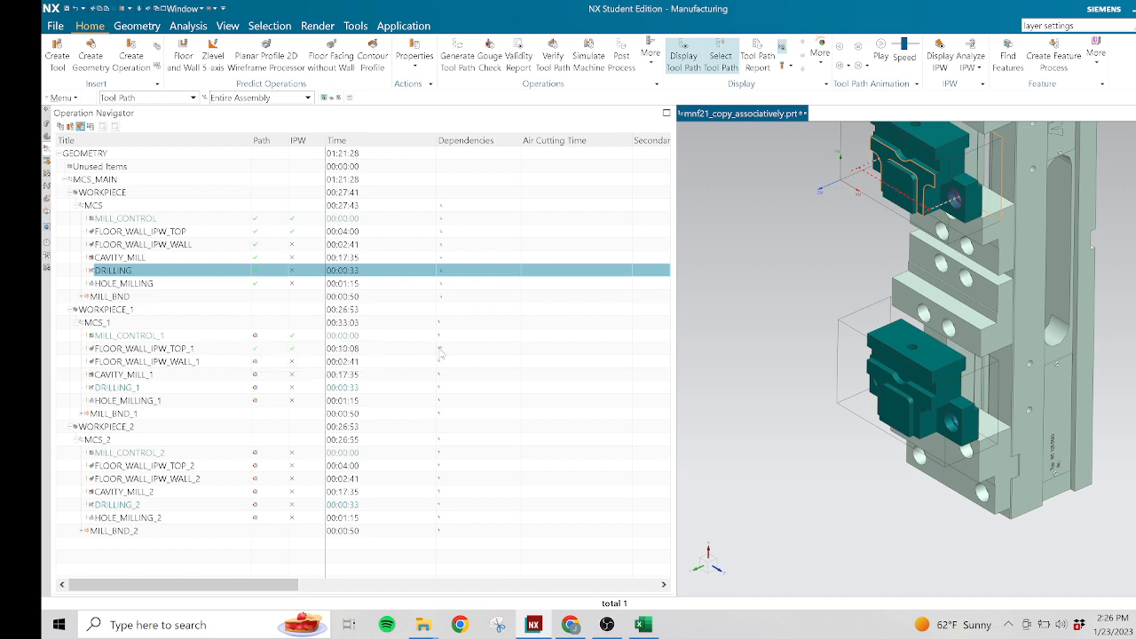
- Check the dependencies of FLOOR_WALL_IPW_TOP_1 and restore them all to the source operation, including the tool path
mouse_move(440, 349)
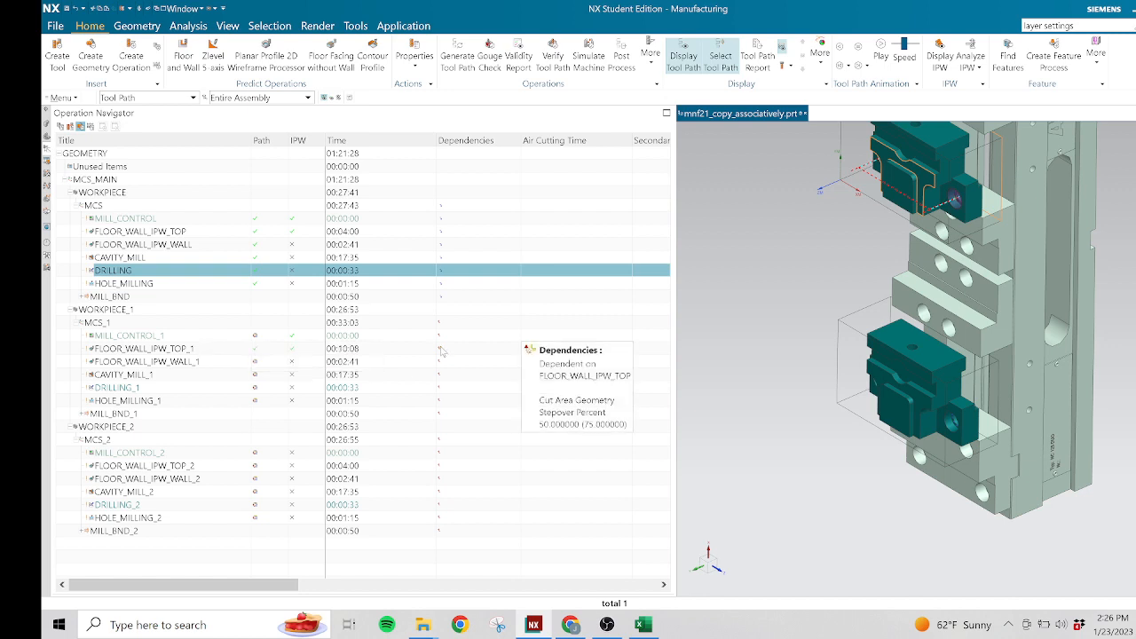
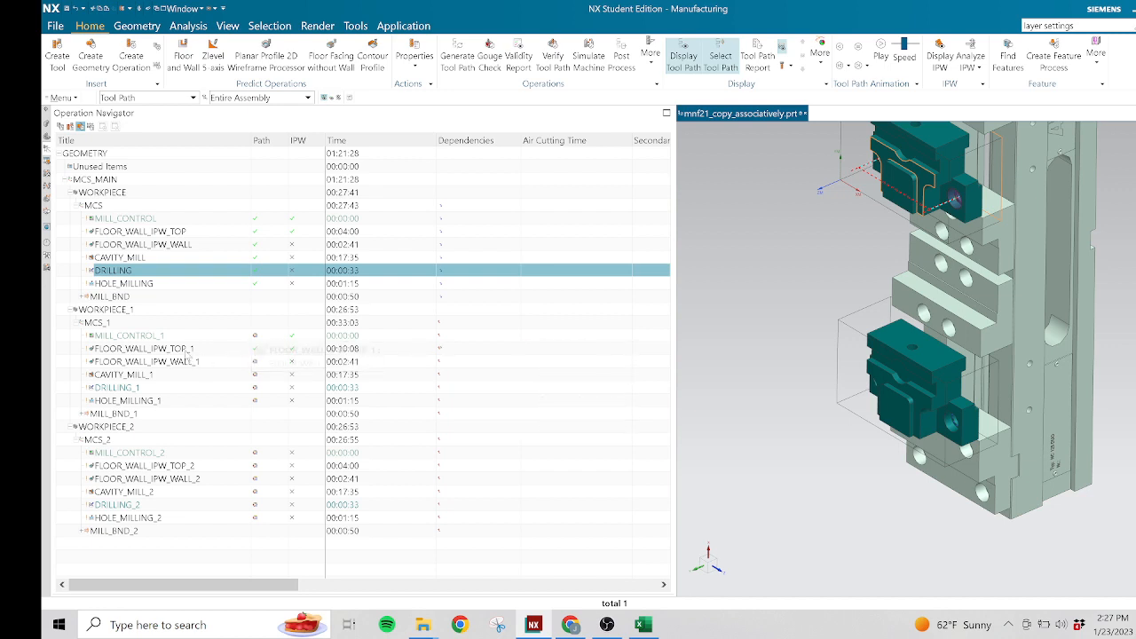
left_click(187, 349)
right_click(187, 349)
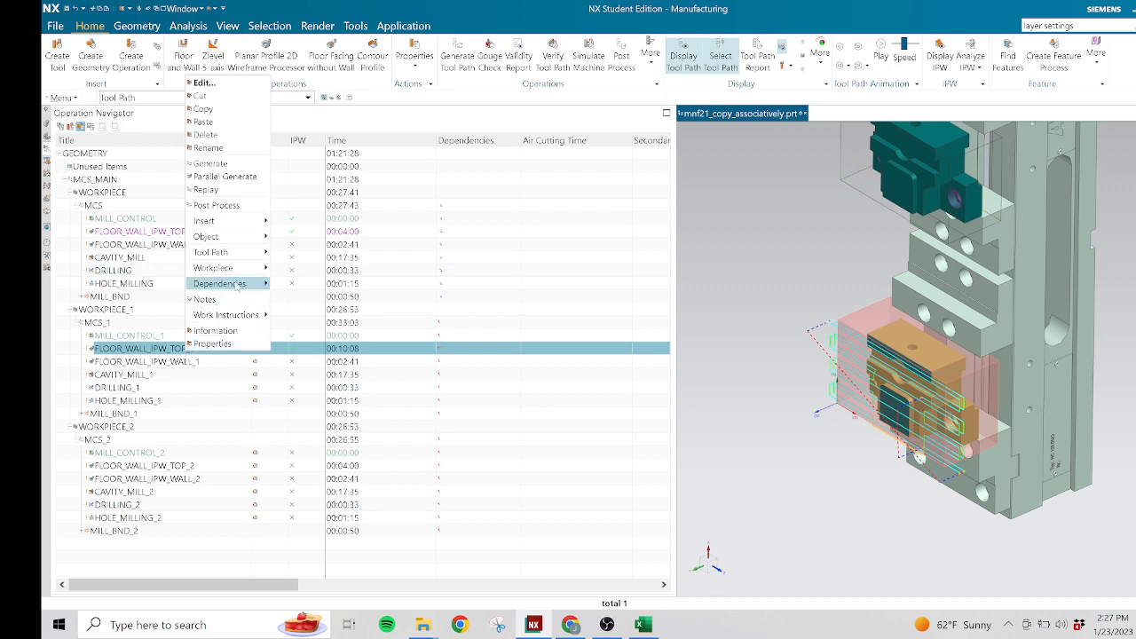
mouse_move(240, 284)
left_click(293, 285)
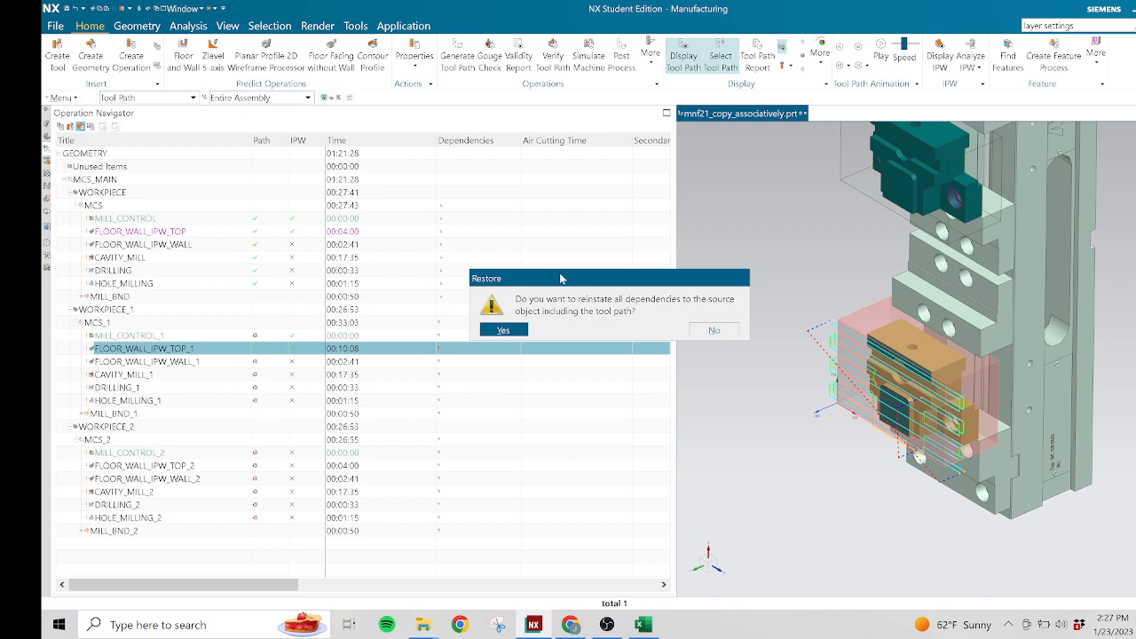
left_click_drag(563, 279, 547, 245)
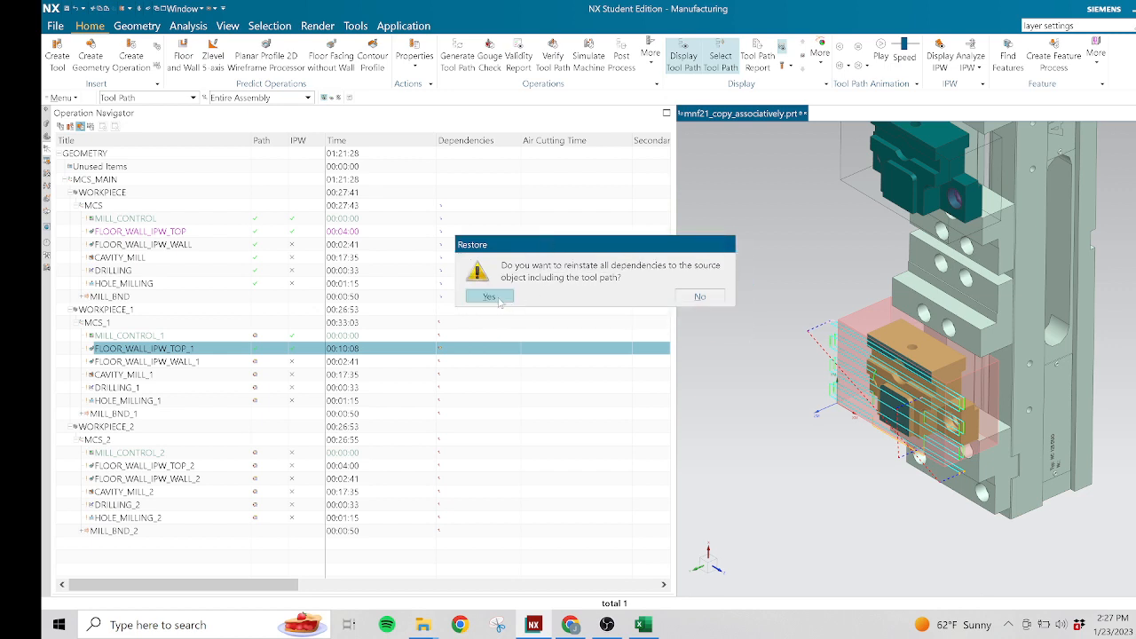
left_click(499, 302)
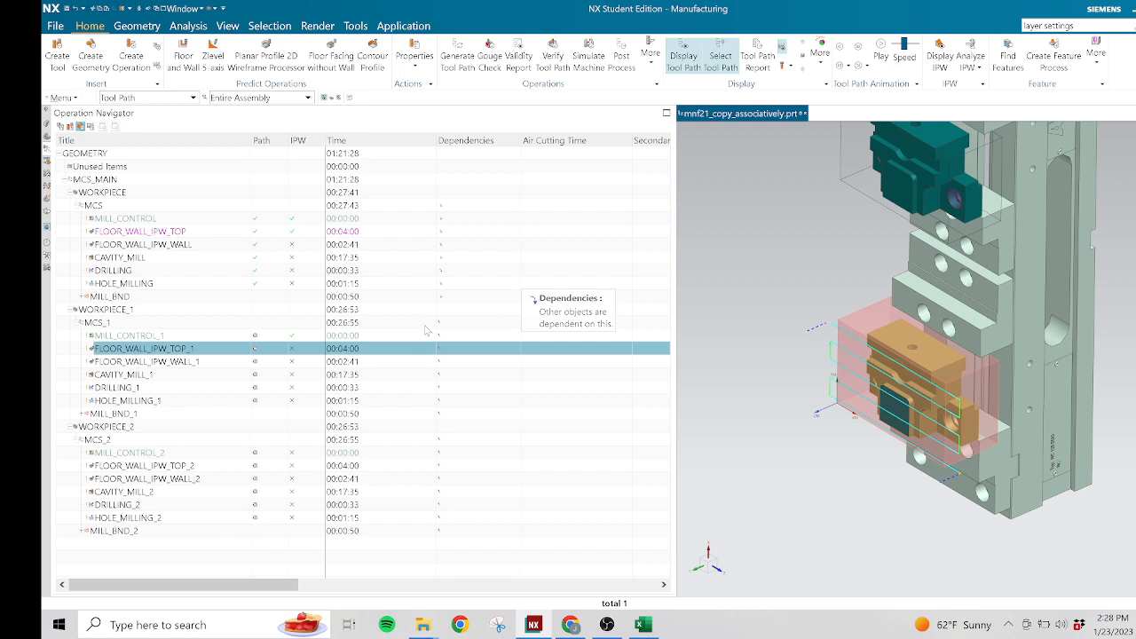
- Open the FLOOR_WALL_IPW_TOP_1 operation and inspect its cut area floor geometry, cancelling out of the Cut Area selection
left_click(193, 349)
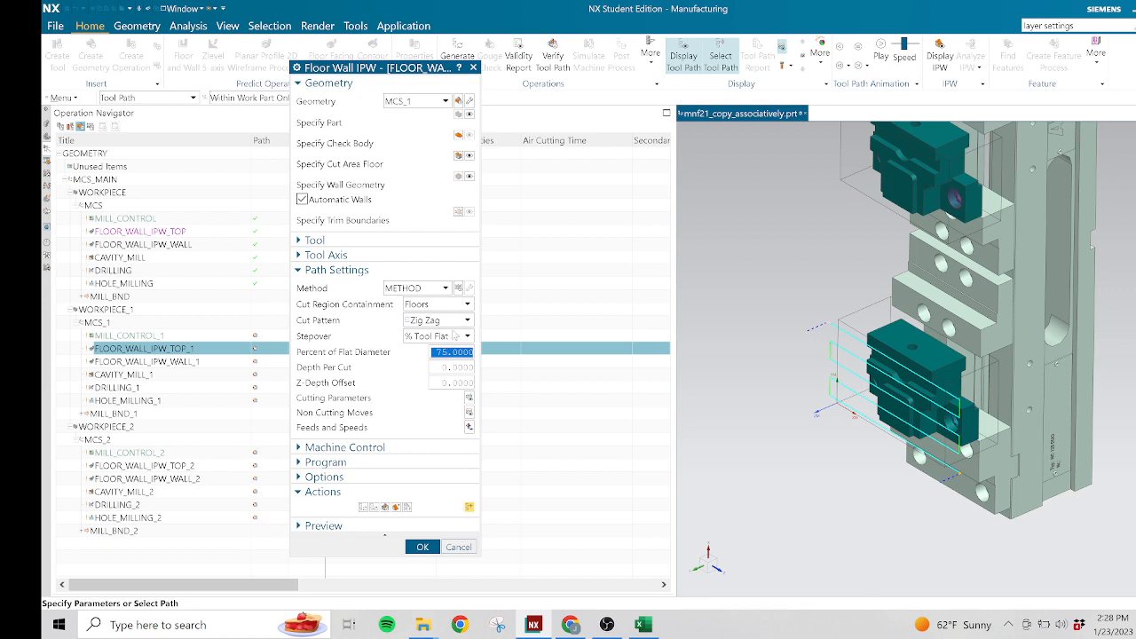
left_click(472, 158)
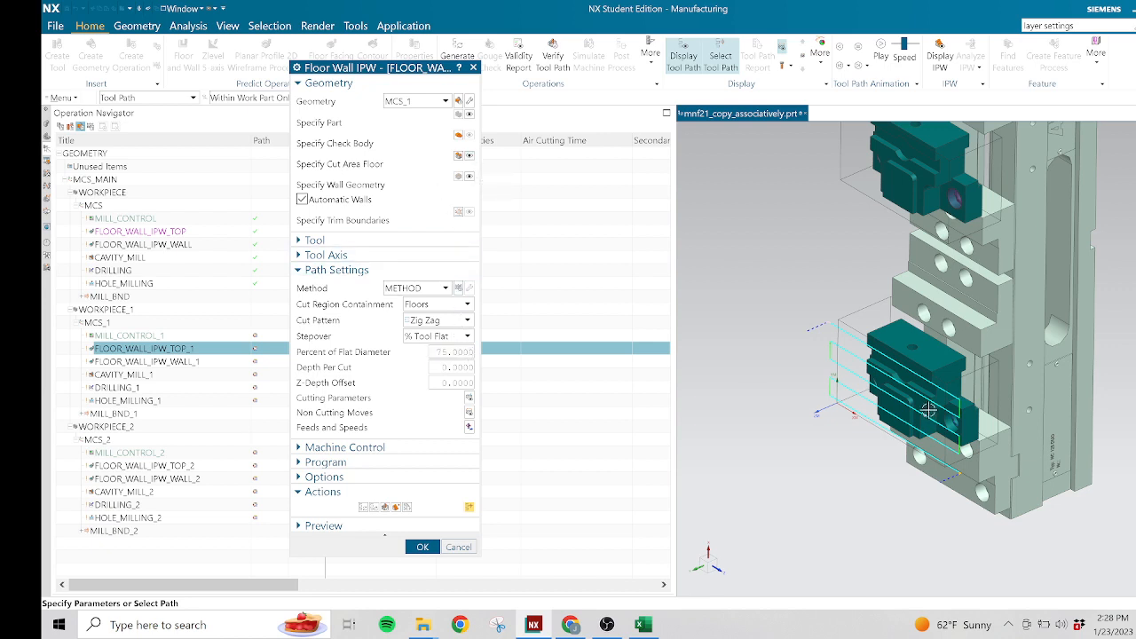
scroll(929, 410, "down", 3)
scroll(929, 398, "up", 2)
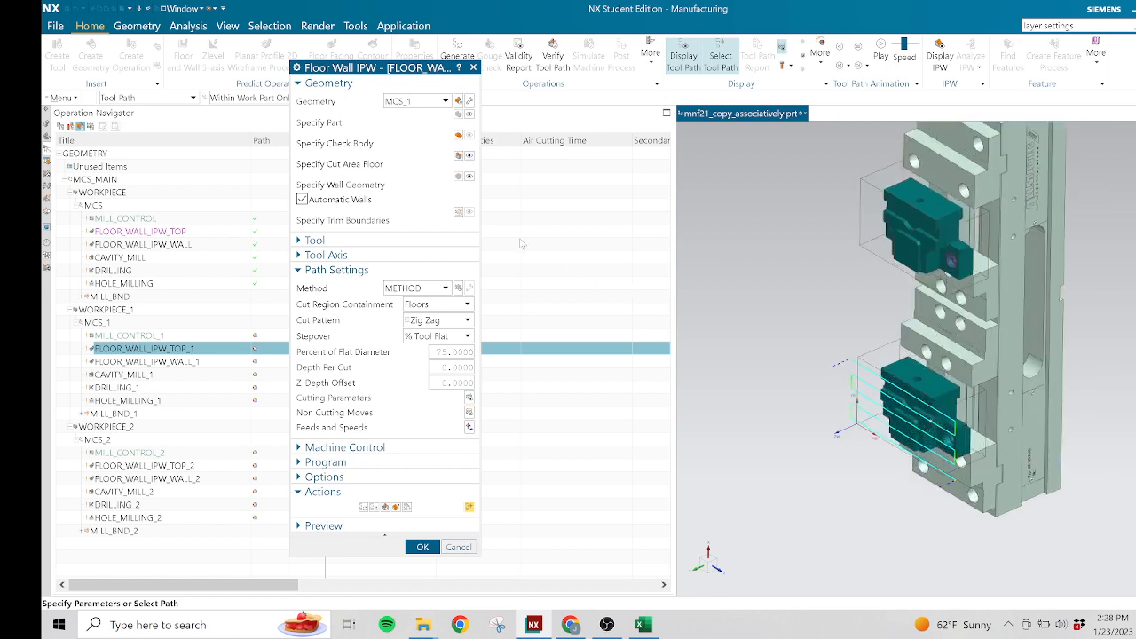
middle_click(461, 158)
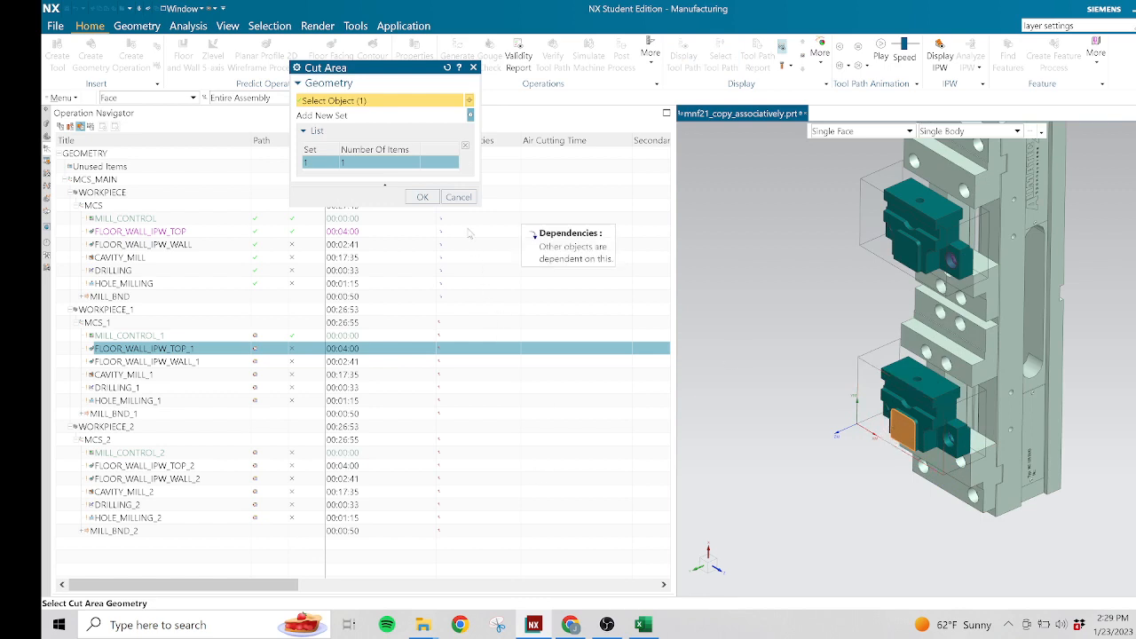
left_click(458, 196)
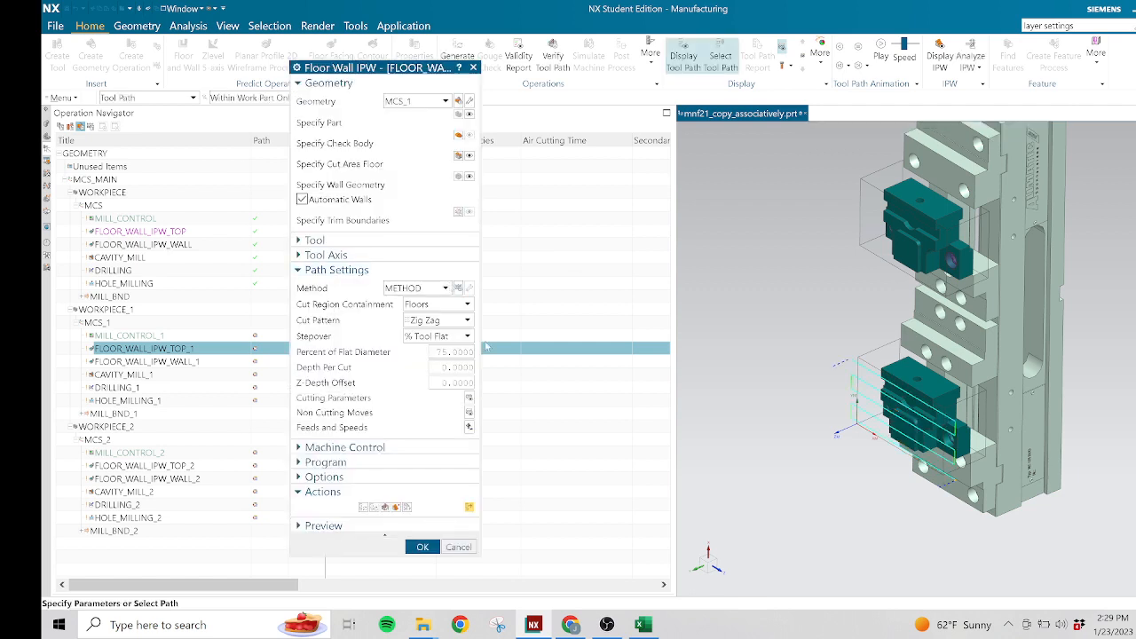
- Leave FLOOR_WALL_IPW_TOP_1 unchanged, and add the recessed slot face near the part's top to the cut area of CAVITY_MILL_1
left_click(467, 545)
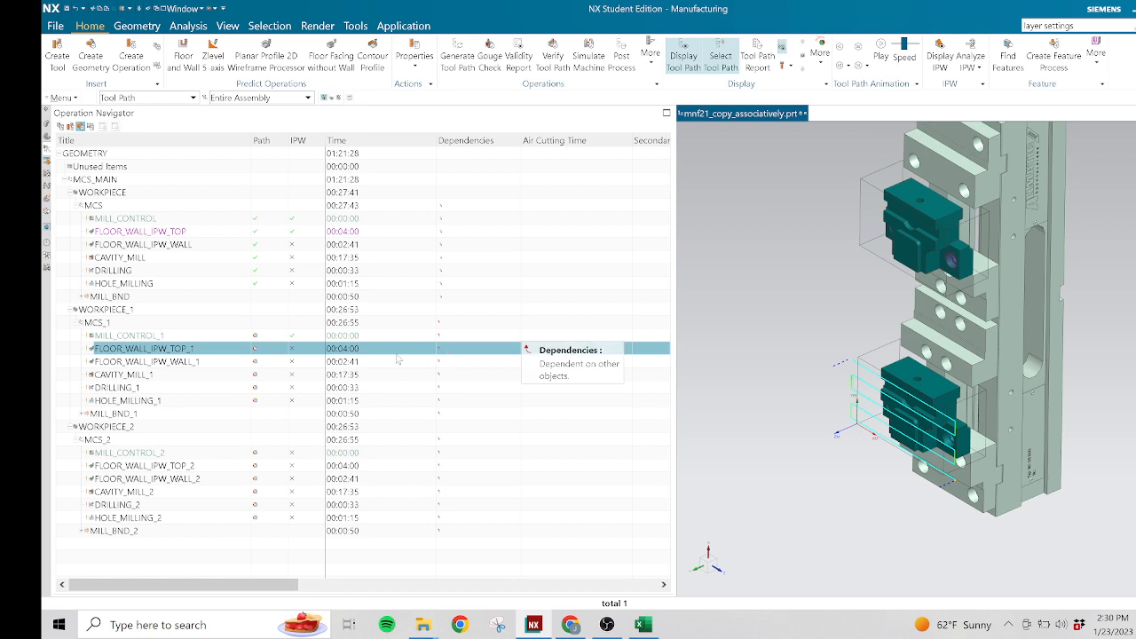
left_click(144, 374)
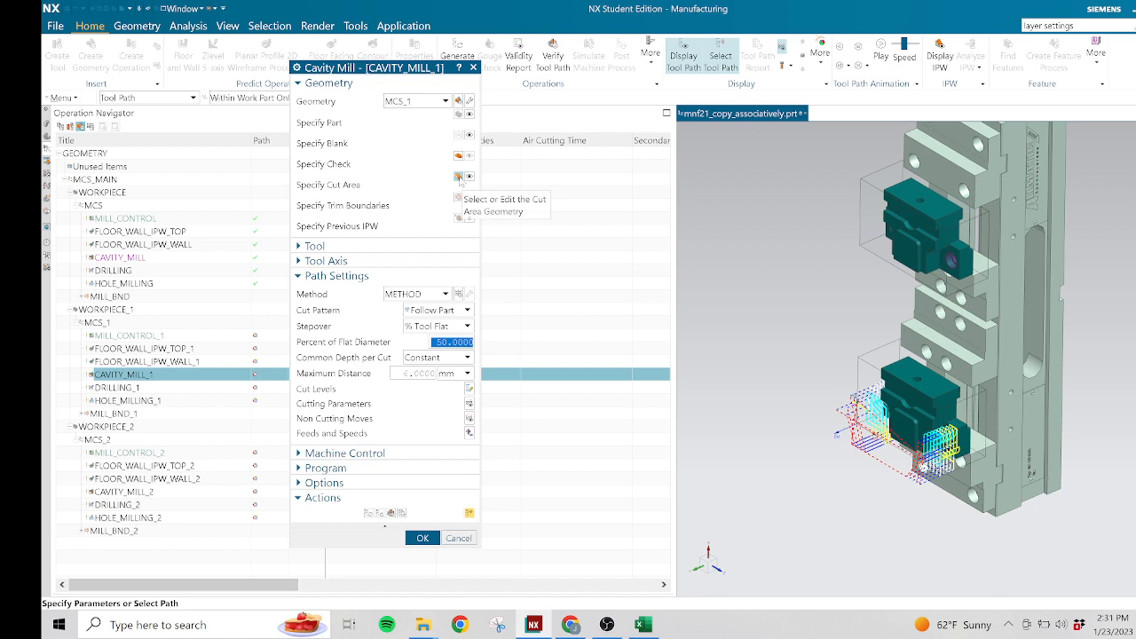
left_click(459, 178)
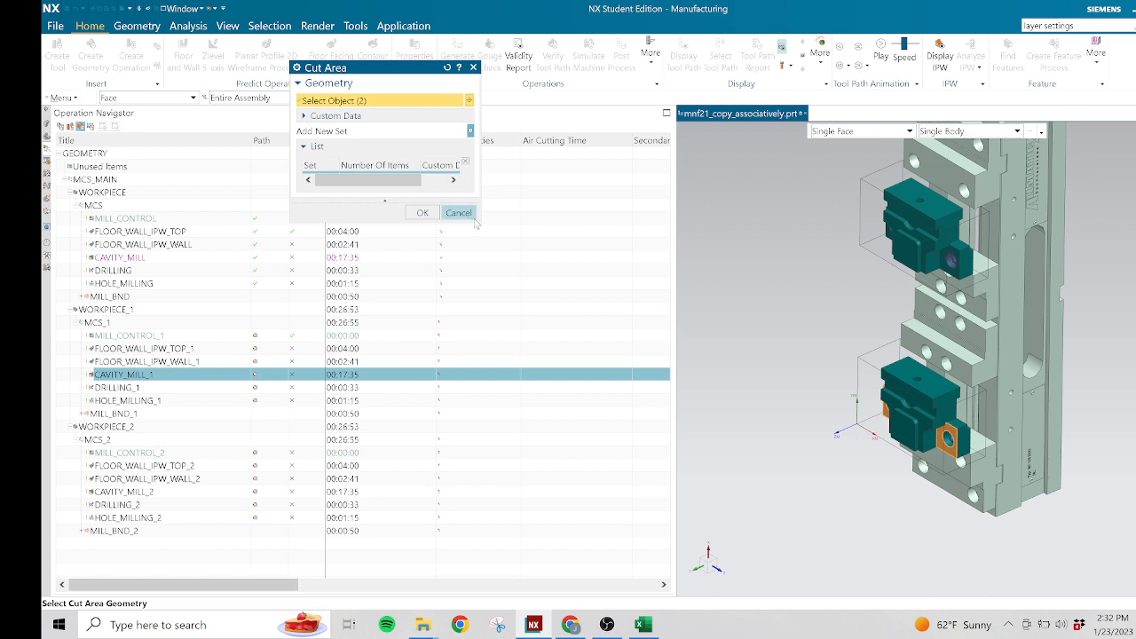
left_click_drag(478, 221, 480, 326)
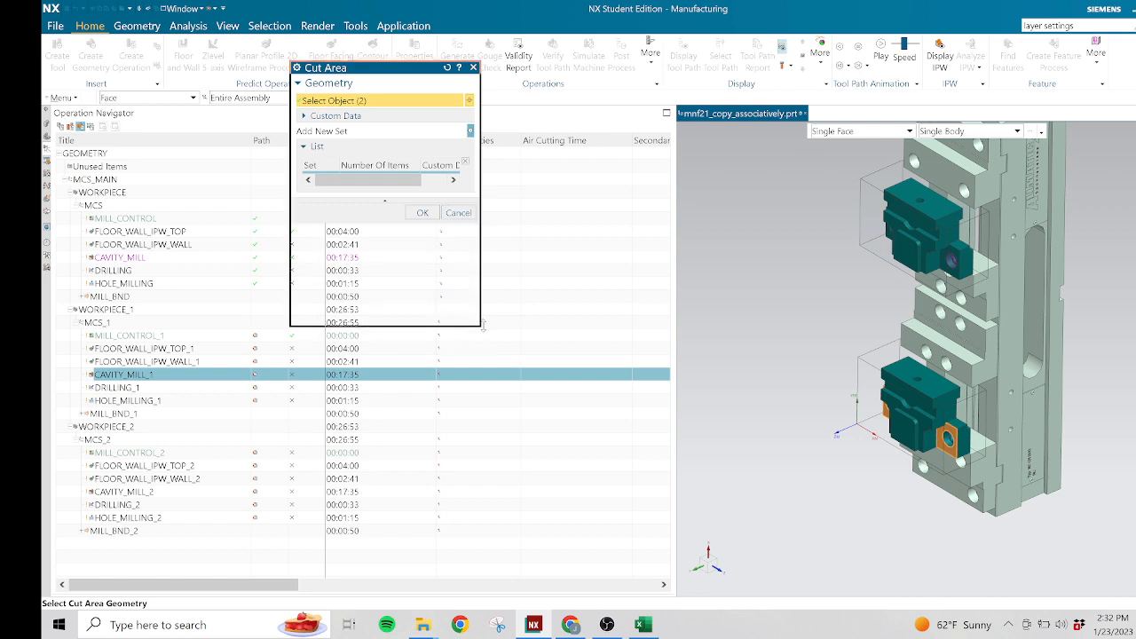
left_click_drag(480, 274, 548, 293)
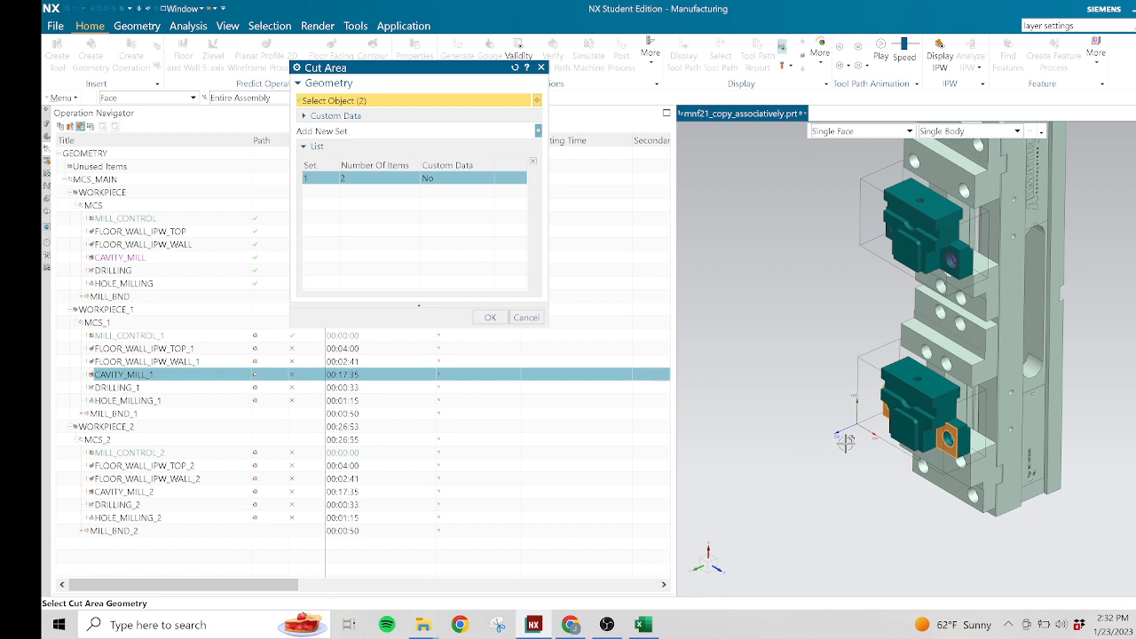
scroll(910, 416, "up", 5)
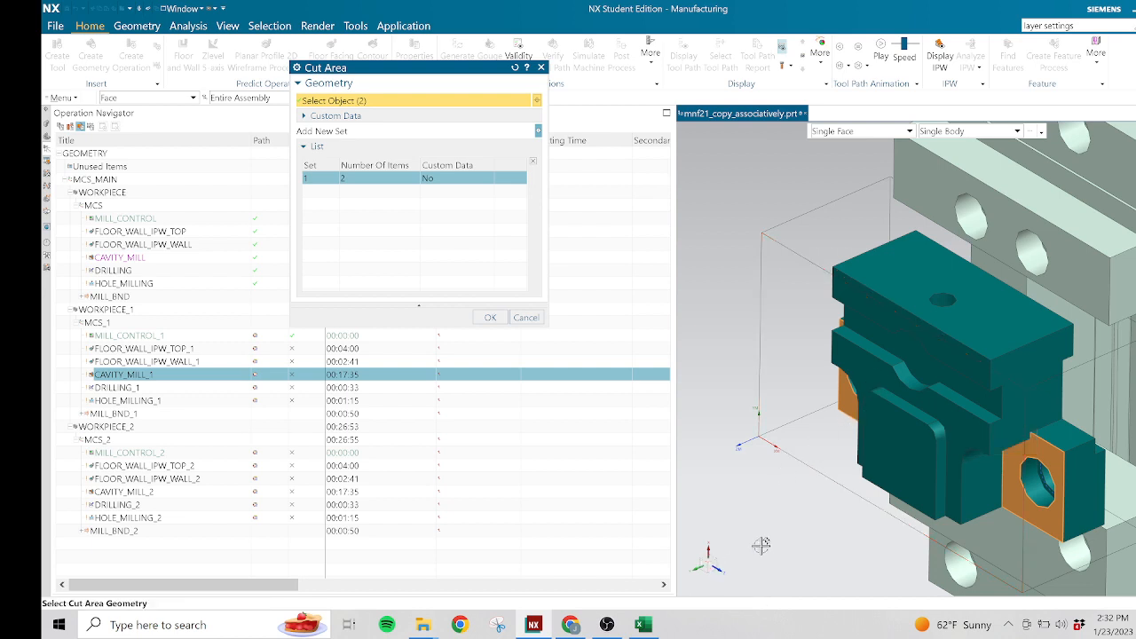
middle_click_drag(761, 545, 770, 506)
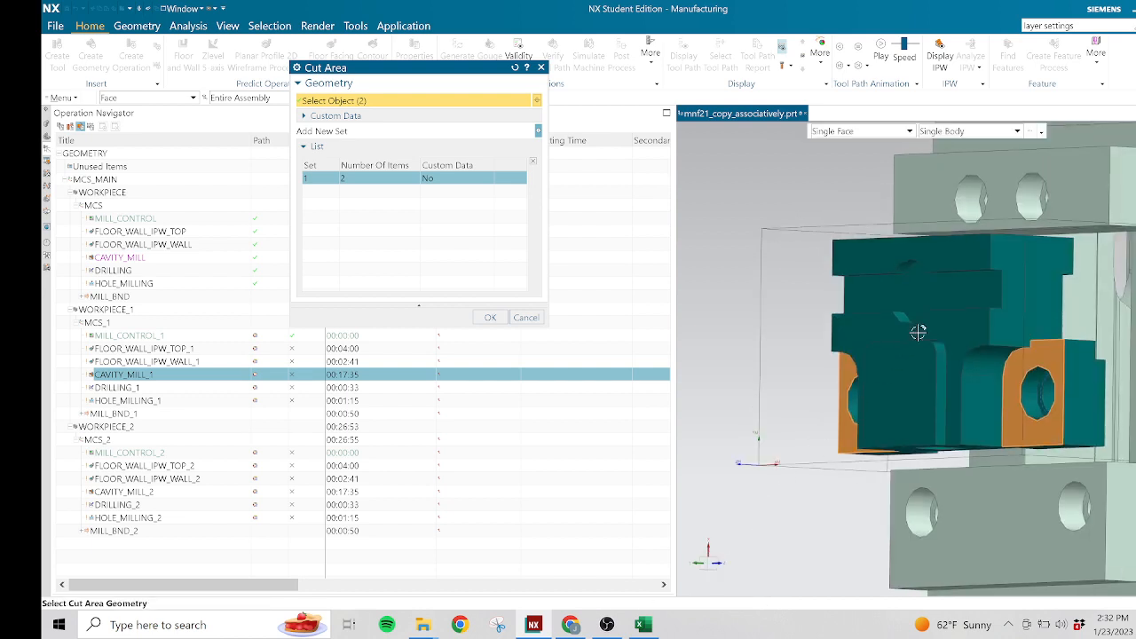
left_click(939, 290)
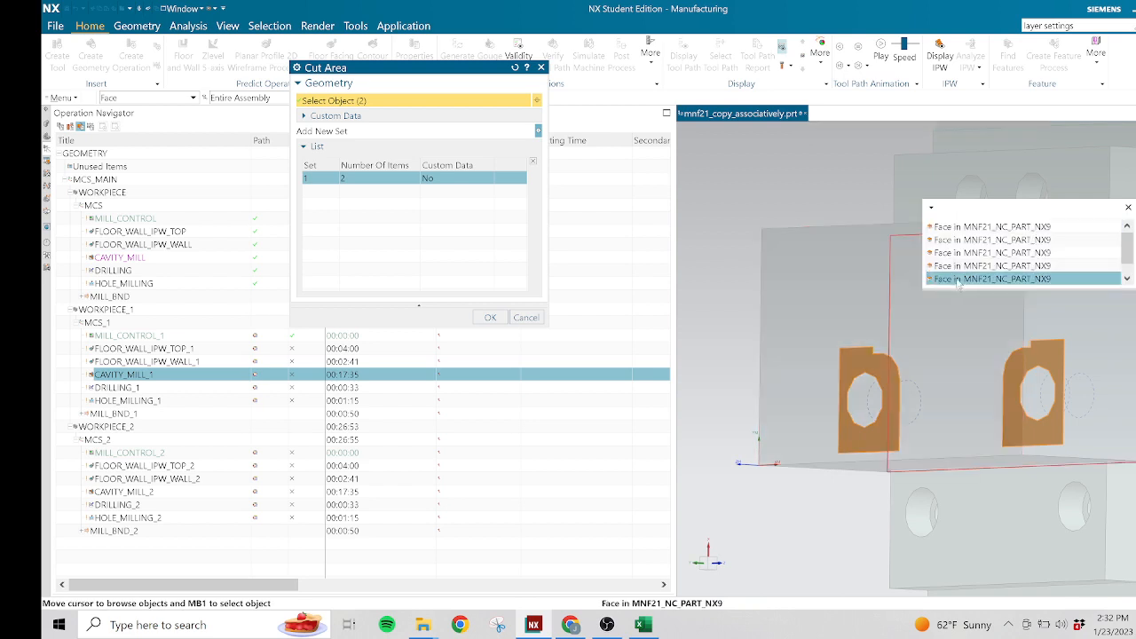
left_click(975, 240)
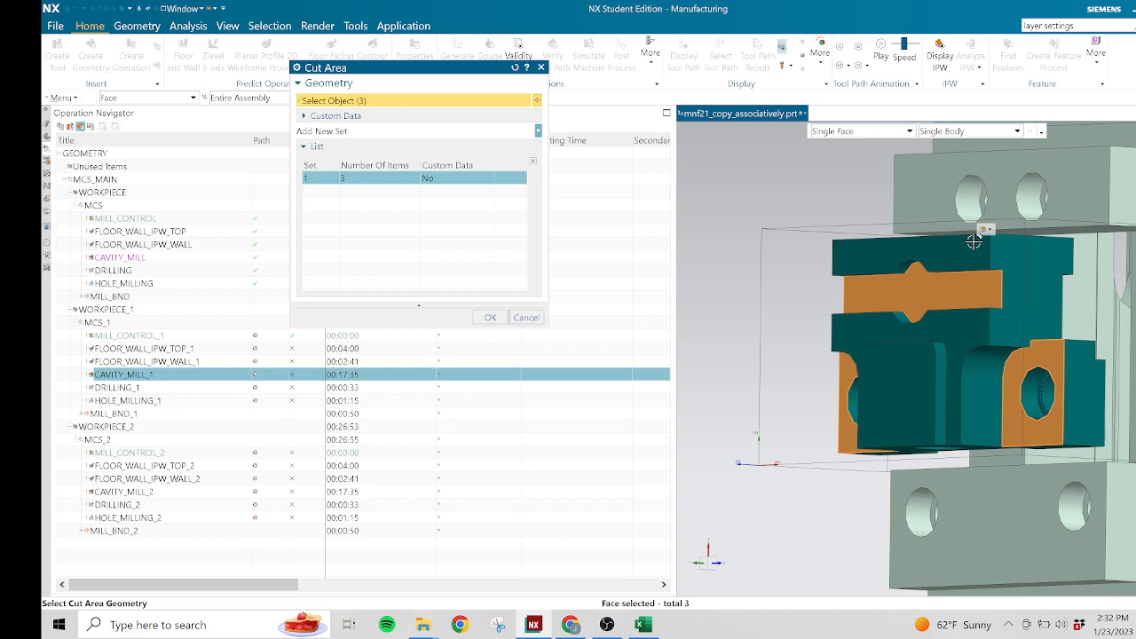
left_click(490, 318)
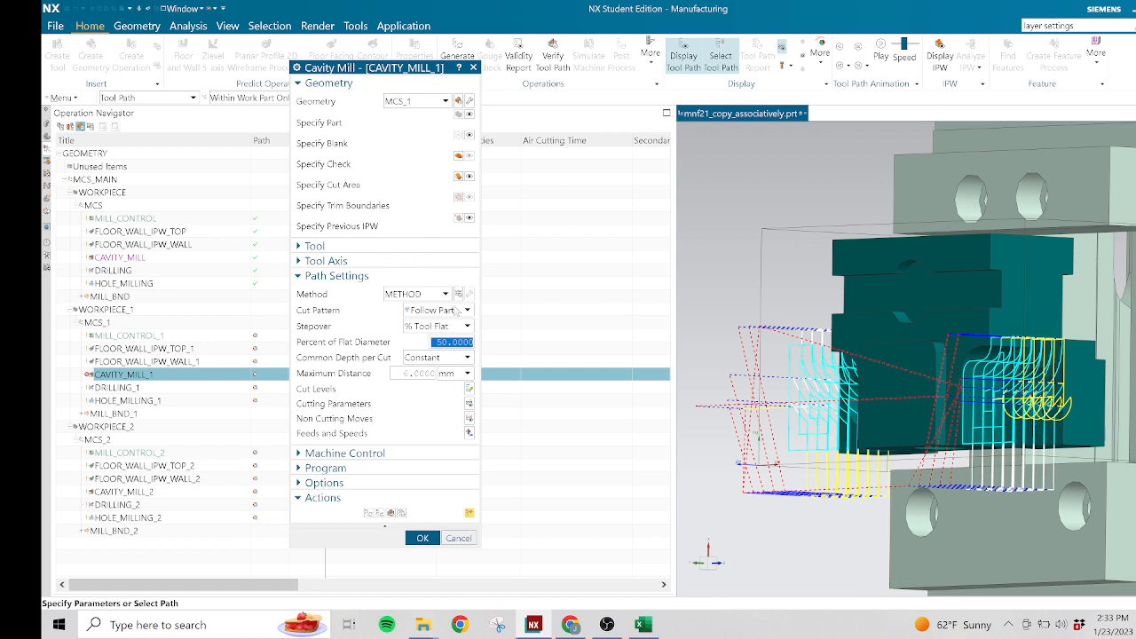
- Give CAVITY_MILL_1 a Follow Periphery cut pattern with 25 percent of flat diameter, and generate it, overwriting the linked tool path
left_click(456, 310)
left_click(456, 335)
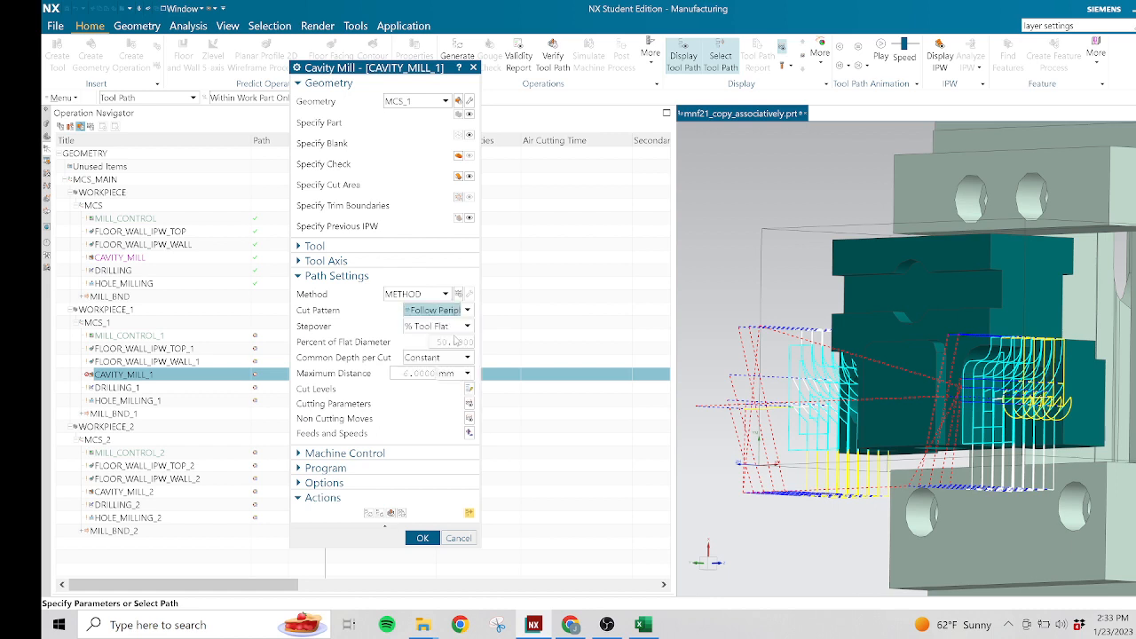
left_click(455, 342)
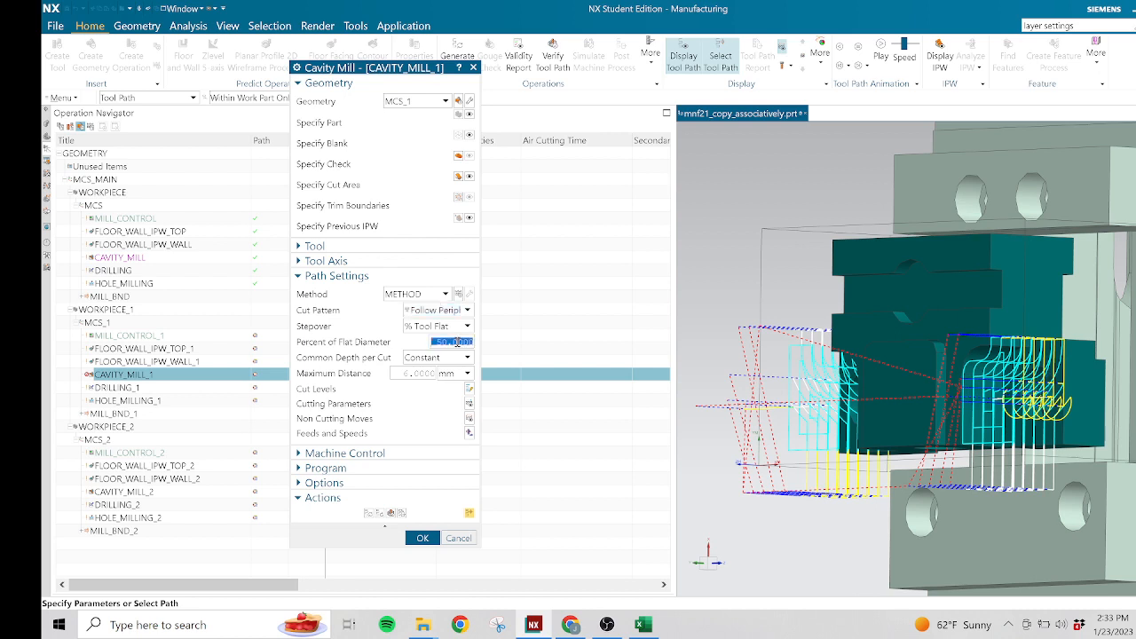
type("25.")
key("Return")
left_click(369, 514)
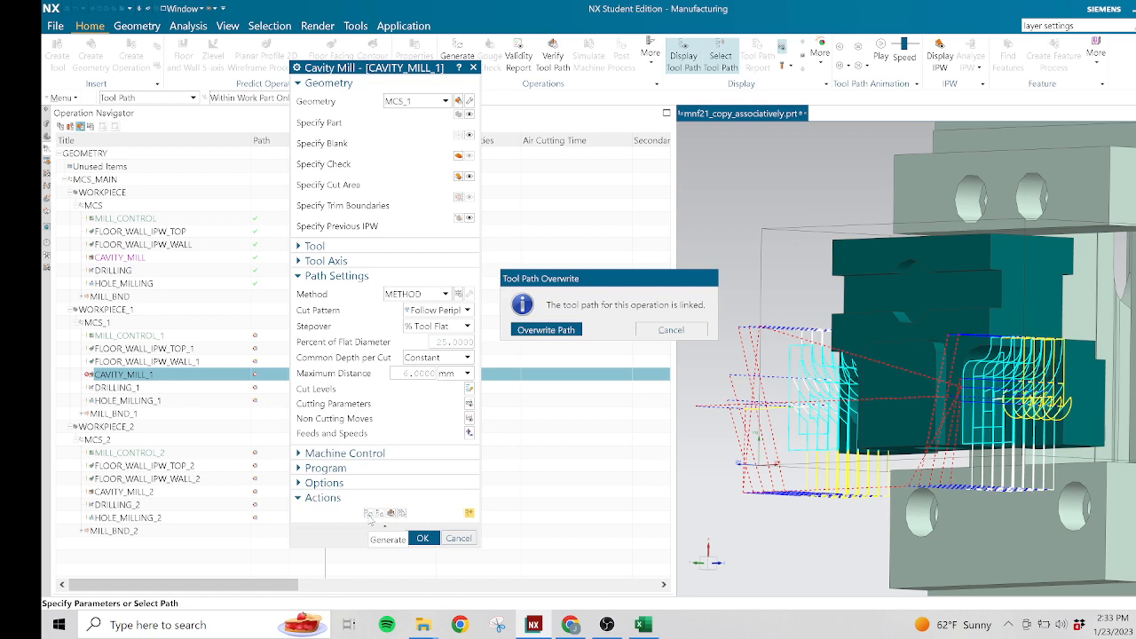
left_click(557, 330)
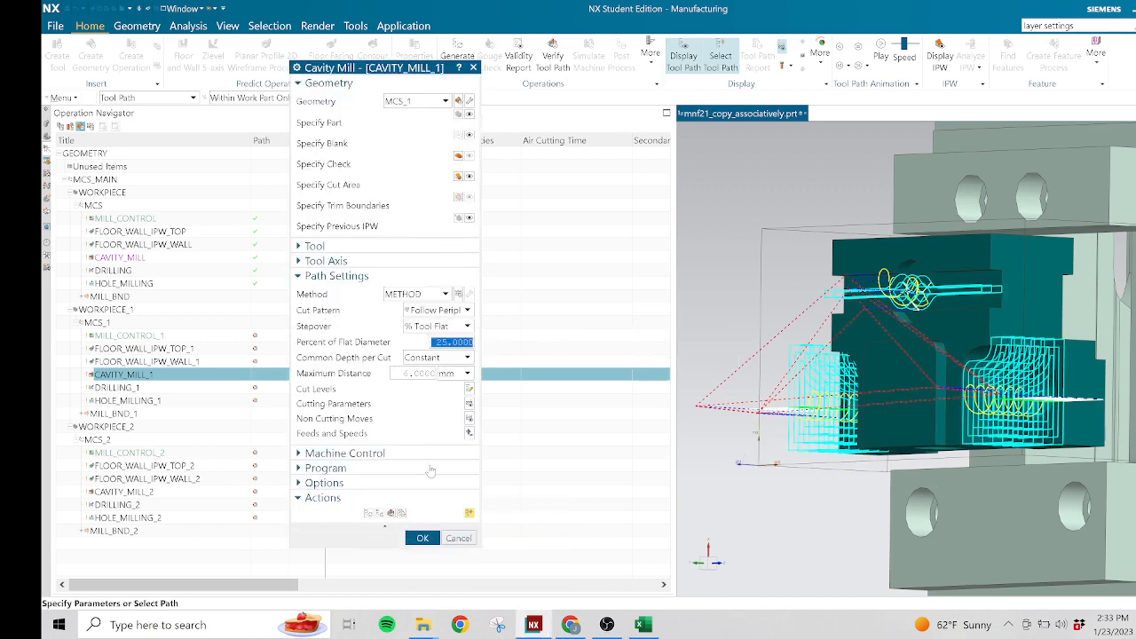
left_click(431, 539)
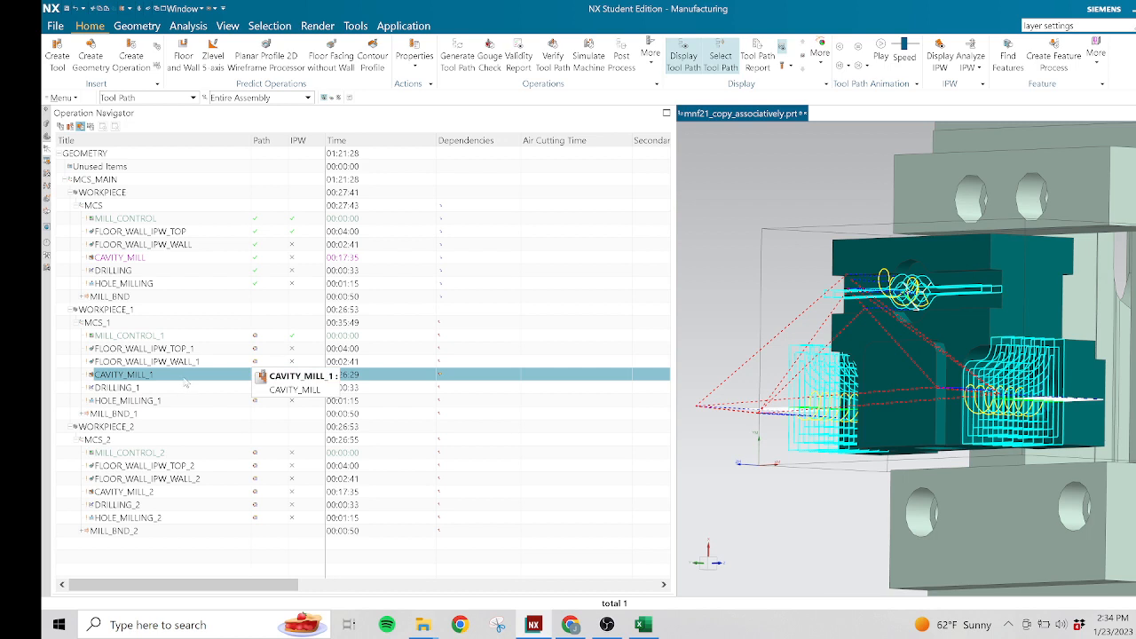
- Update the geometry mapping of the CAVITY_MILL_1 dependencies
right_click(187, 381)
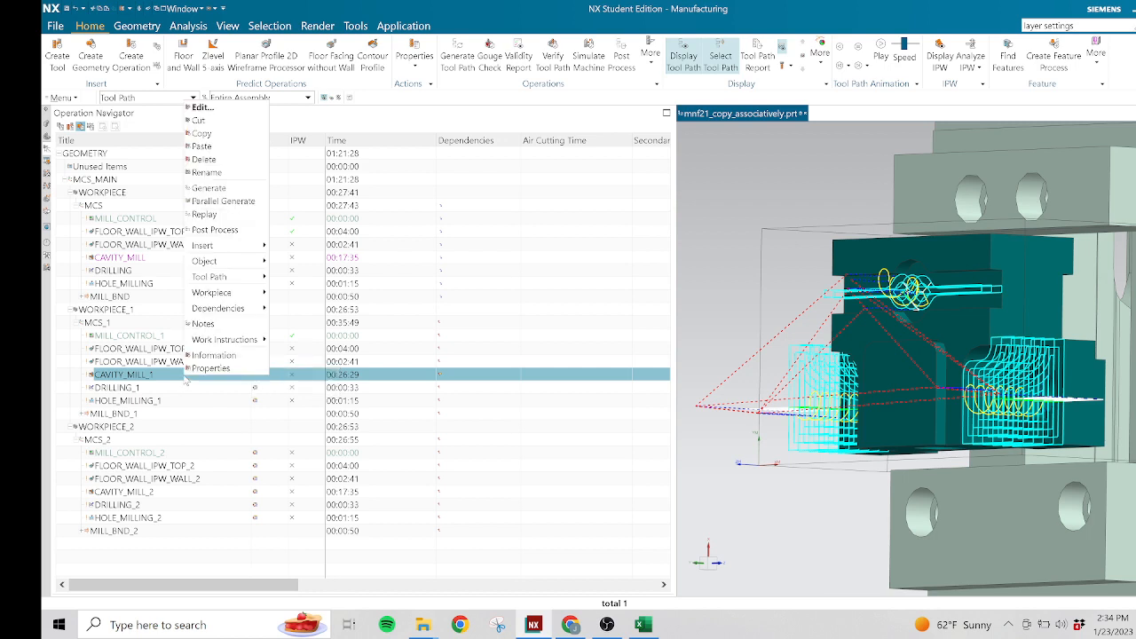
mouse_move(222, 308)
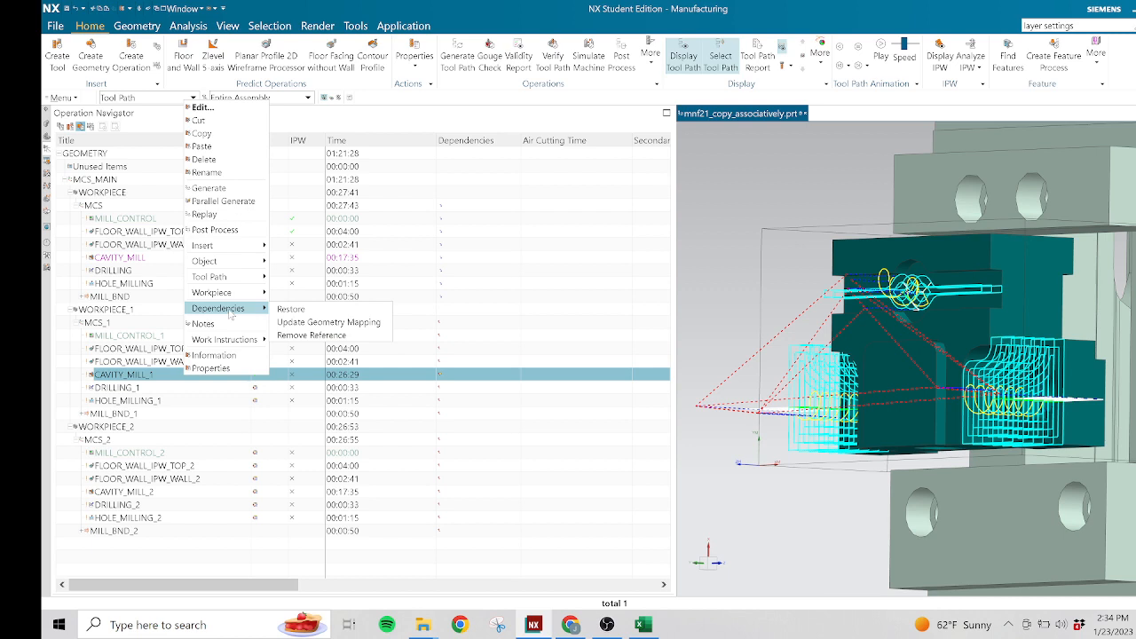
left_click(364, 323)
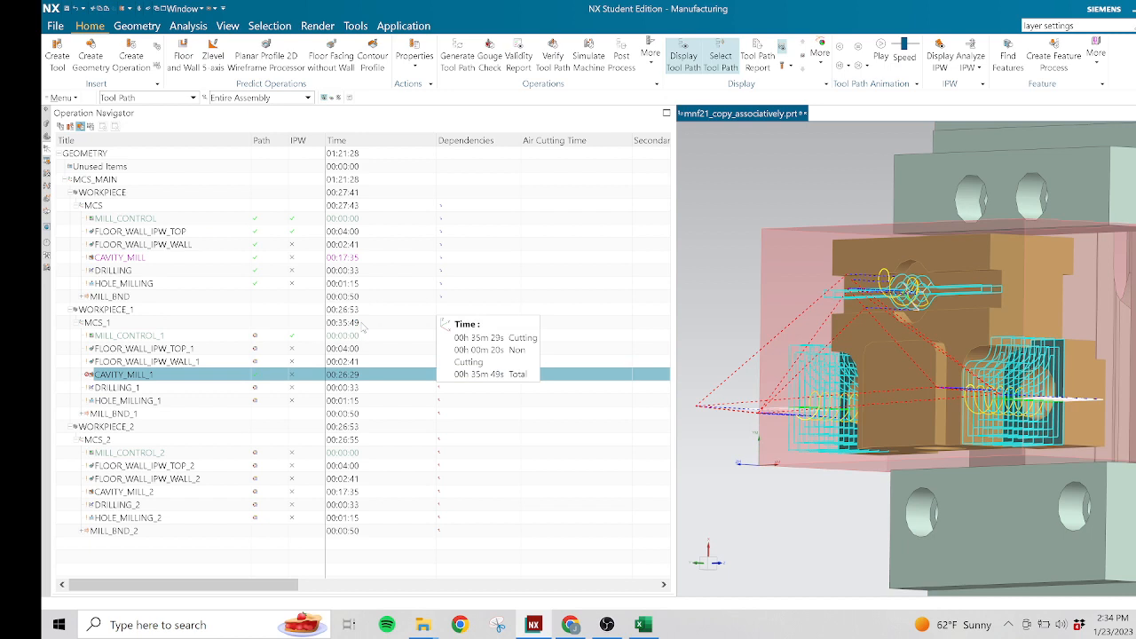
- Reopen CAVITY_MILL_1, check the faces in its cut area without changing them, and regenerate and accept the tool path
double_click(192, 379)
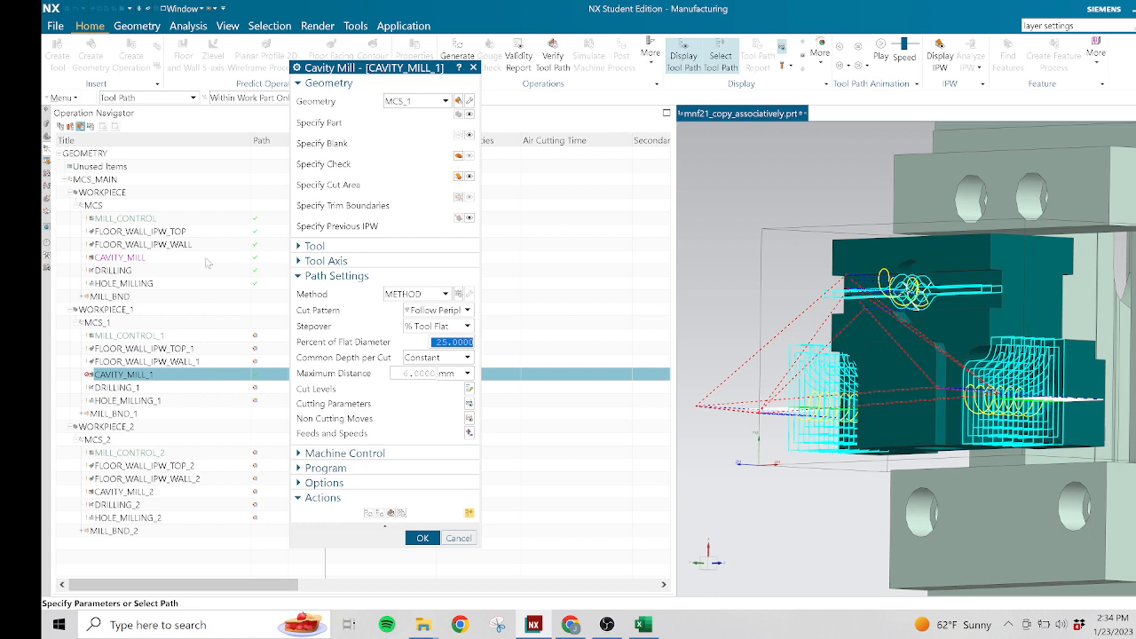
left_click(458, 176)
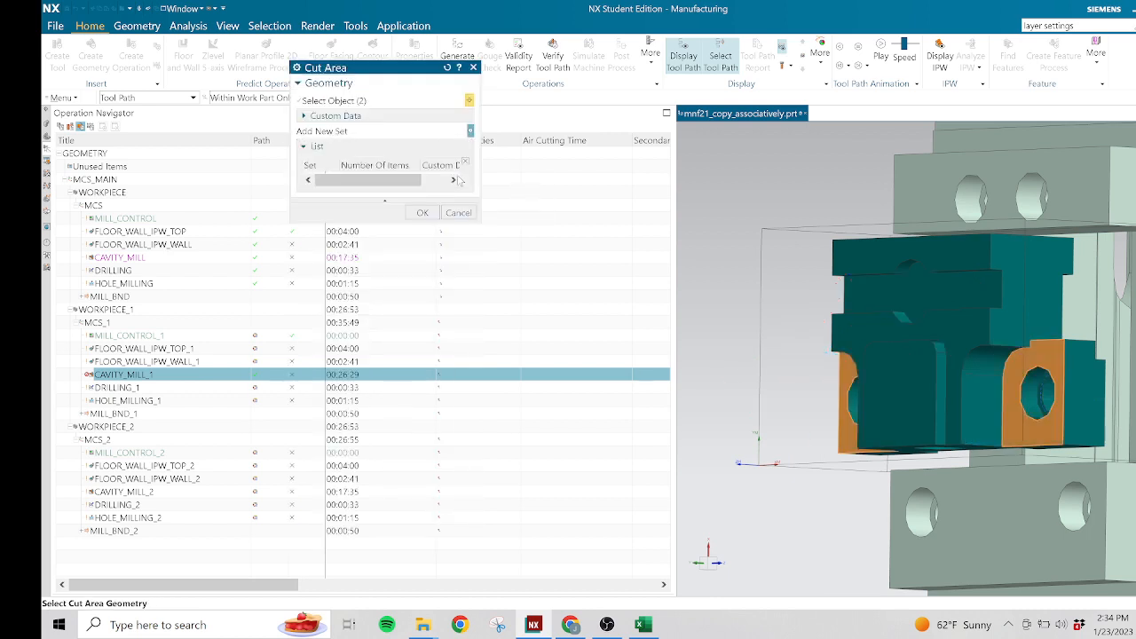
left_click(459, 213)
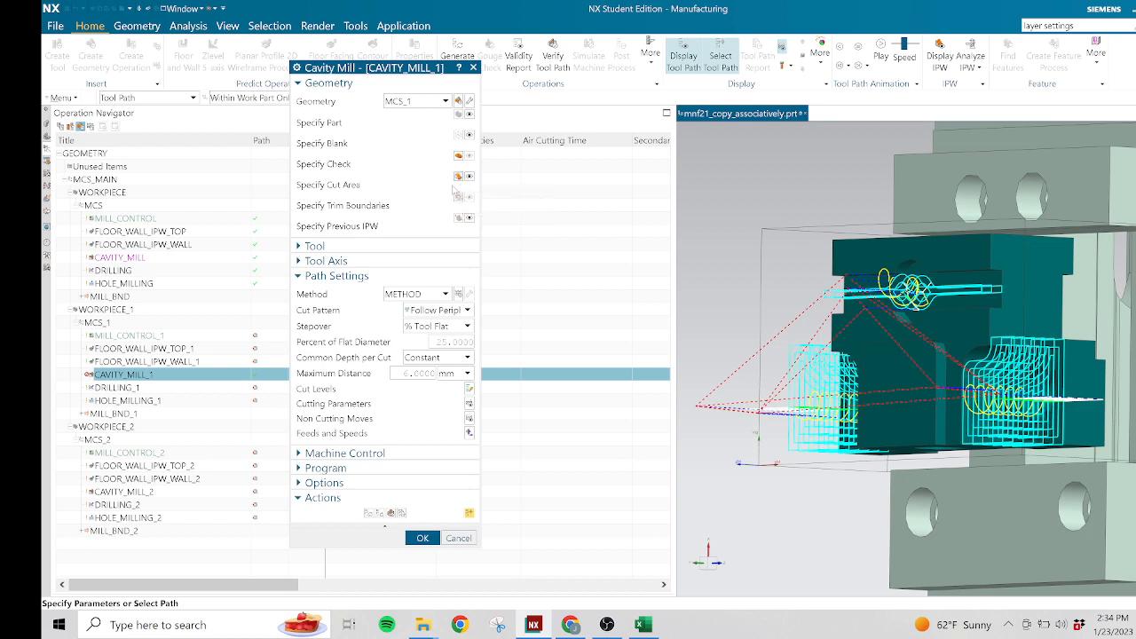
left_click(459, 177)
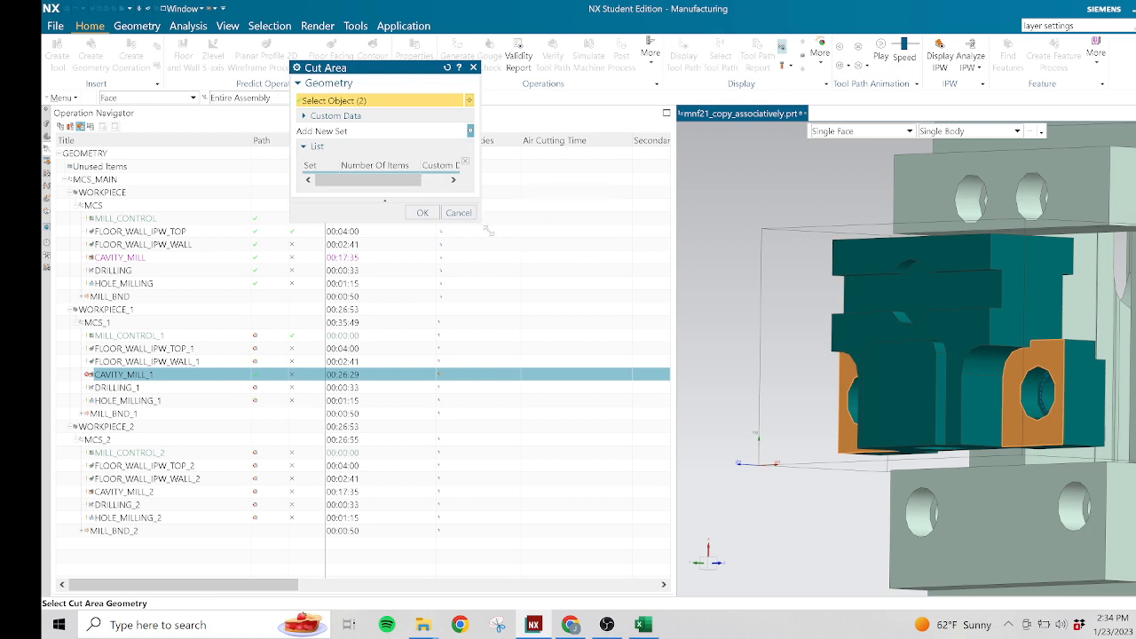
left_click_drag(482, 224, 594, 408)
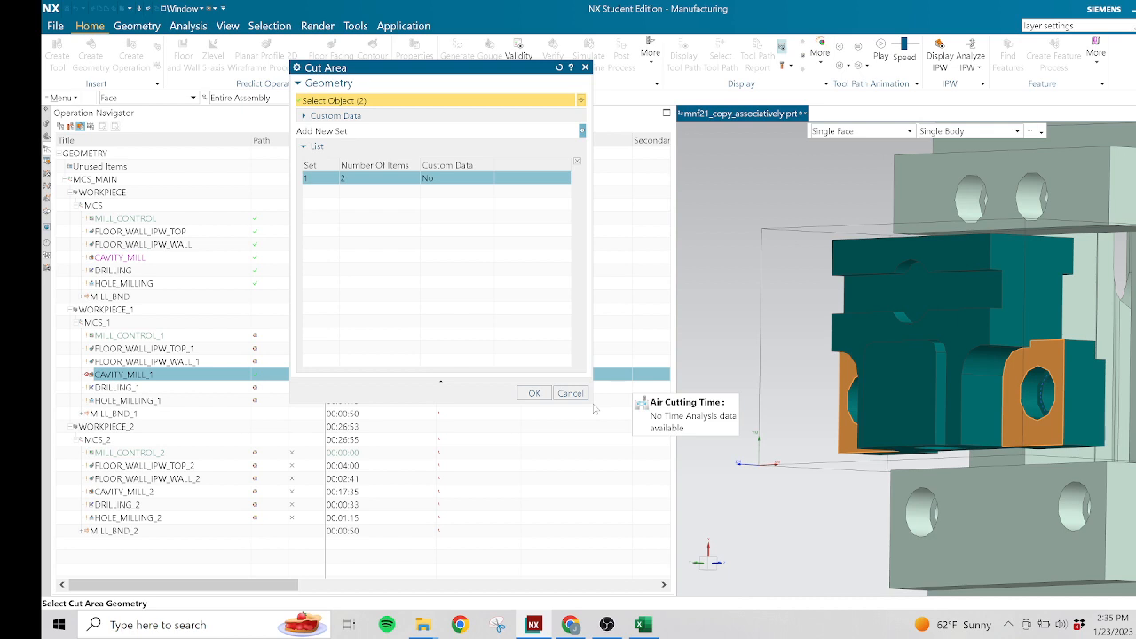
left_click(571, 394)
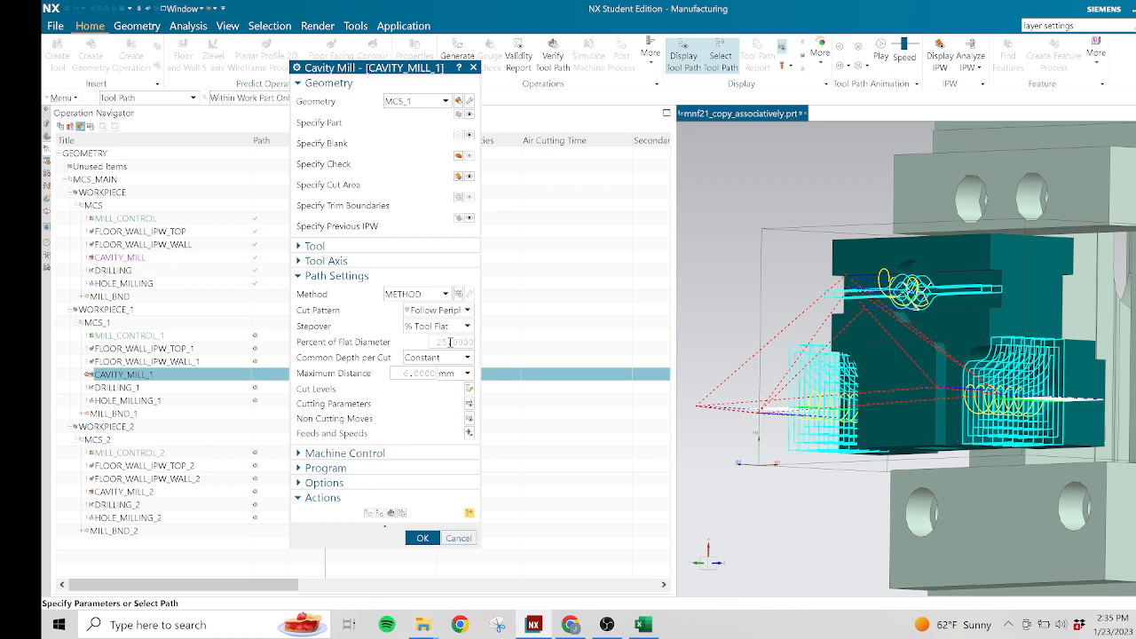
left_click(369, 512)
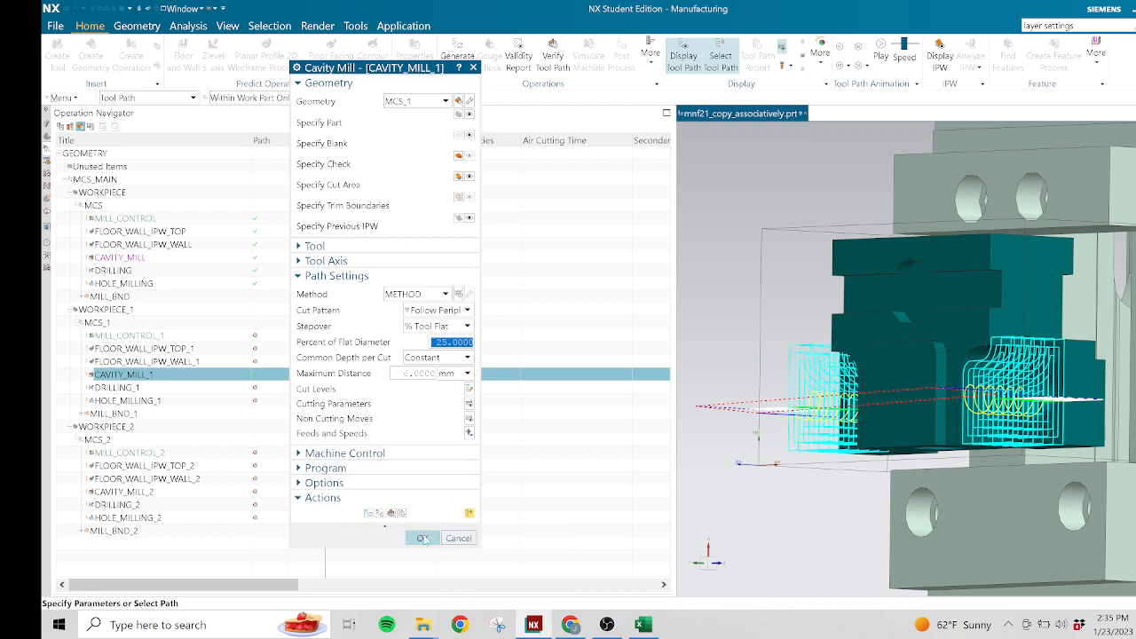
left_click(422, 539)
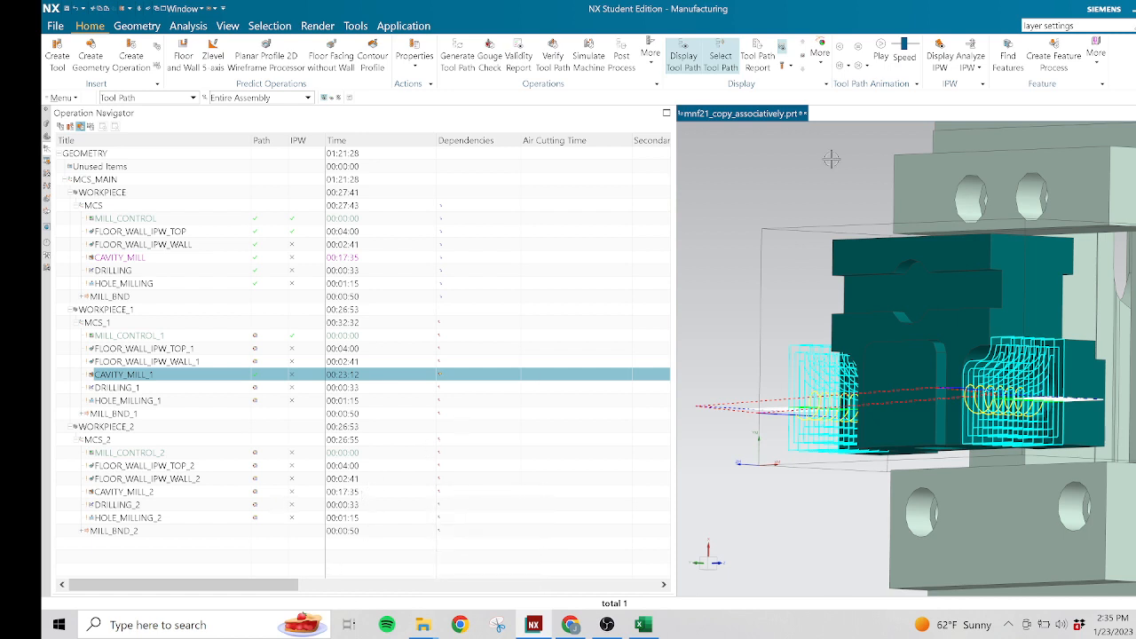
- Close the mnf21_copy_associatively part together with its components
left_click(807, 115)
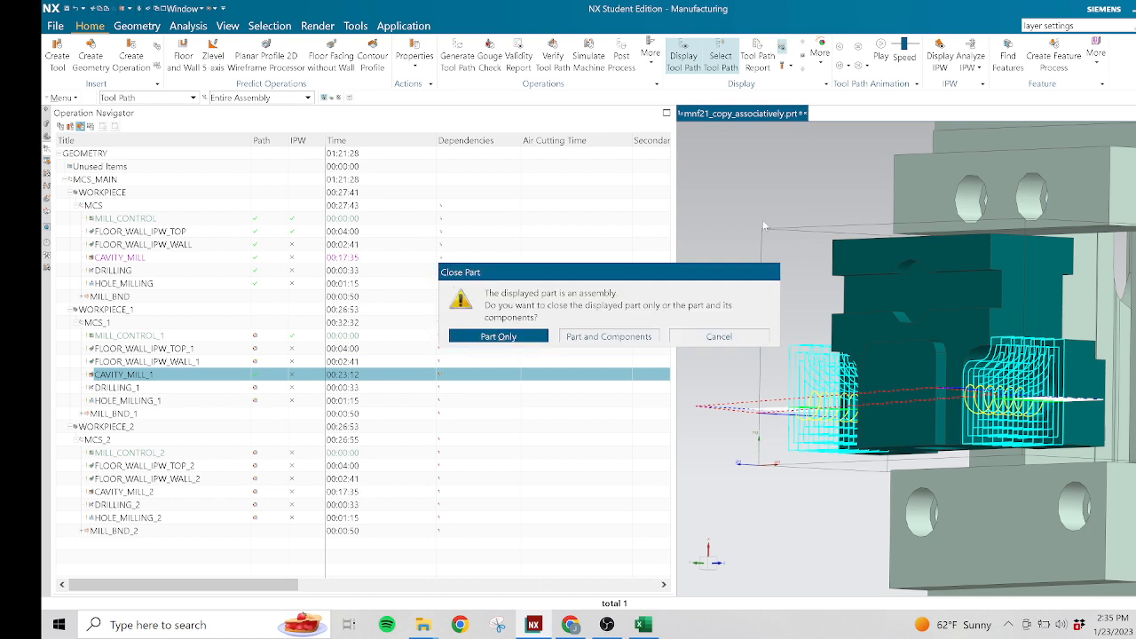
left_click(612, 342)
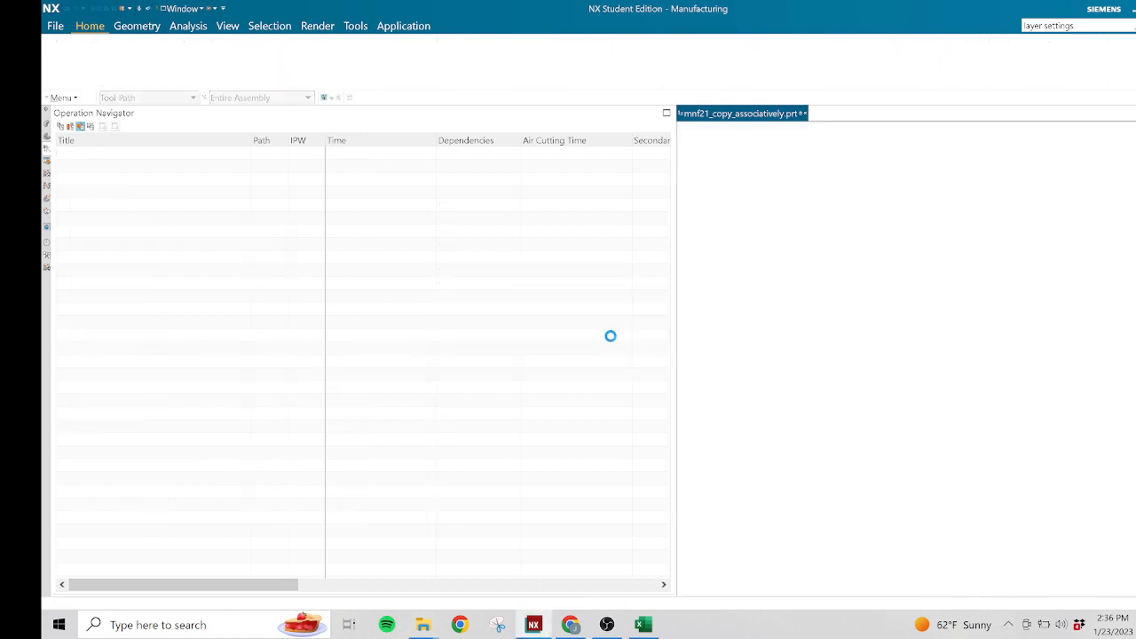